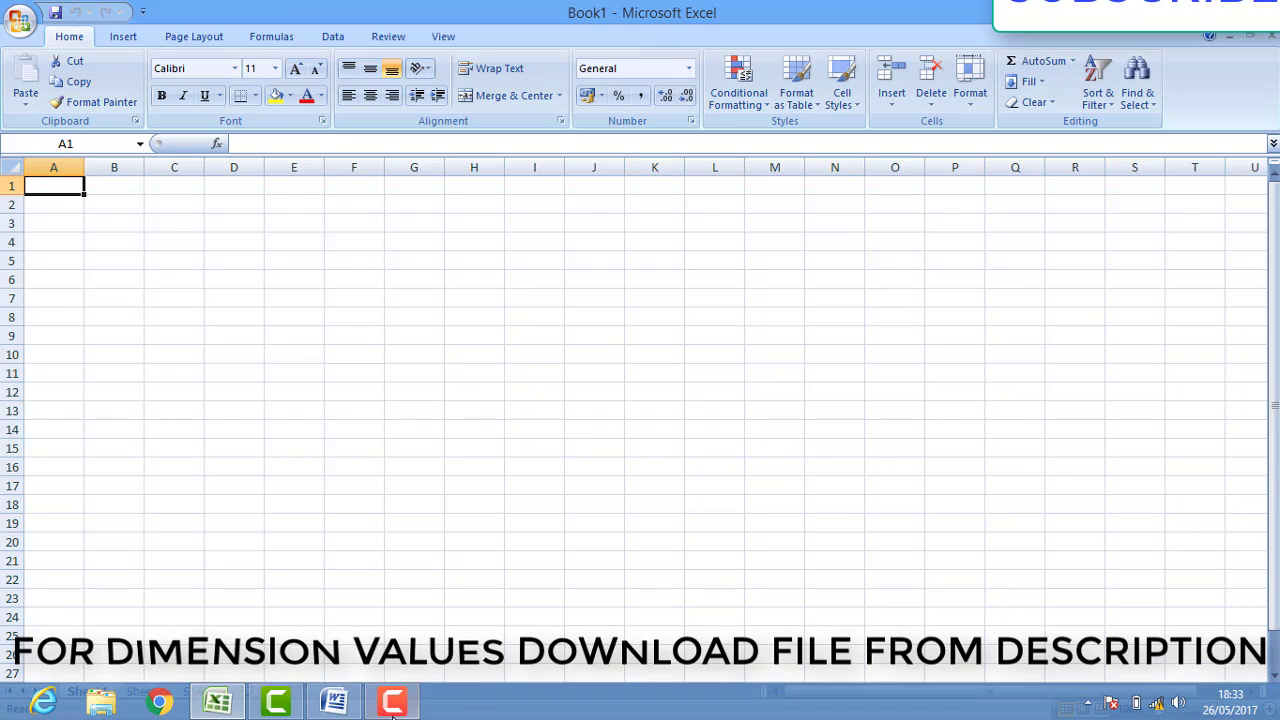
Bring up the FOOTING QS Word document listing the 1.2 × 1.8 × 0.45 m footing dimensions
click(334, 701)
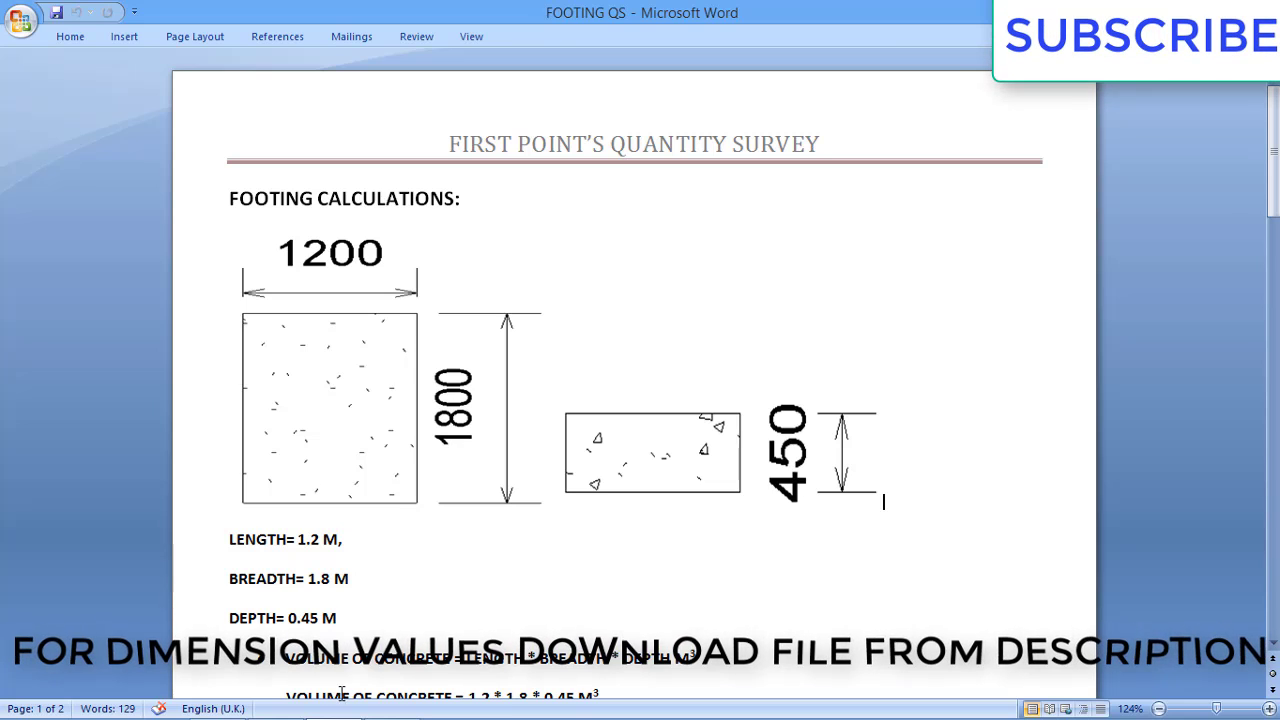
After reading the footing dimensions, go back to the blank Book1 Excel workbook
click(244, 704)
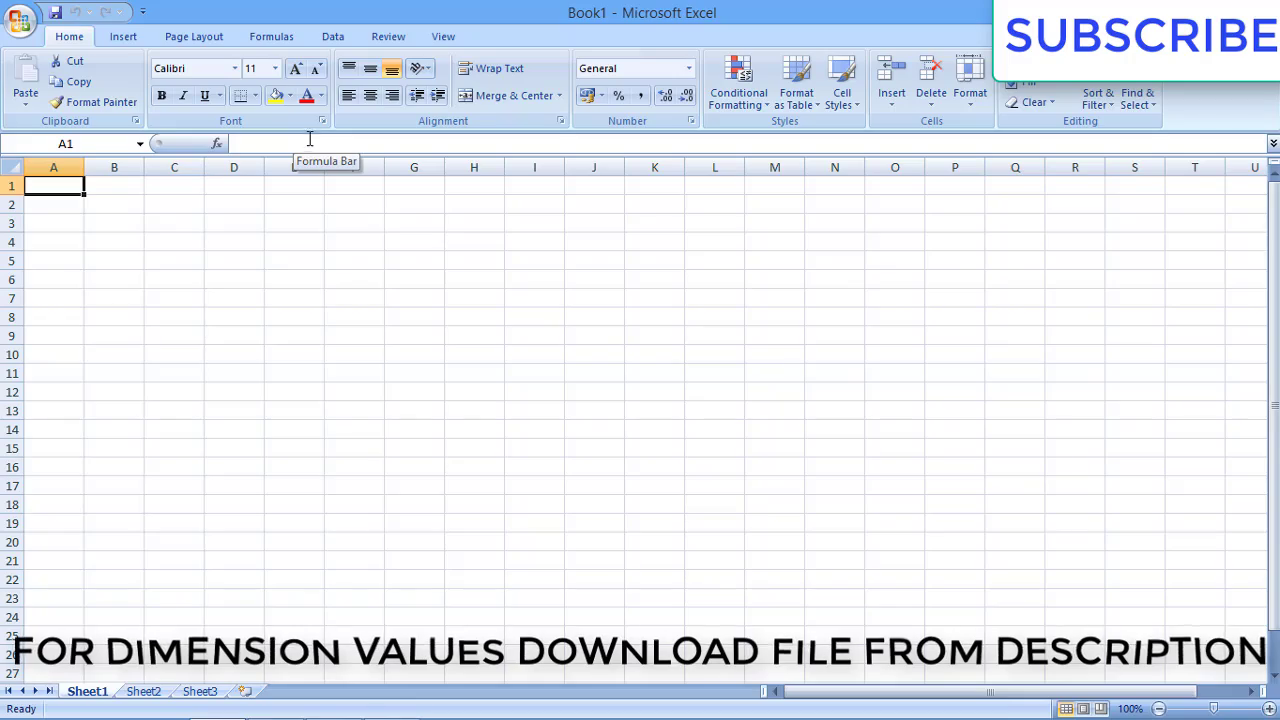
Make the Book1 page landscape orientation with A4 paper size
click(206, 38)
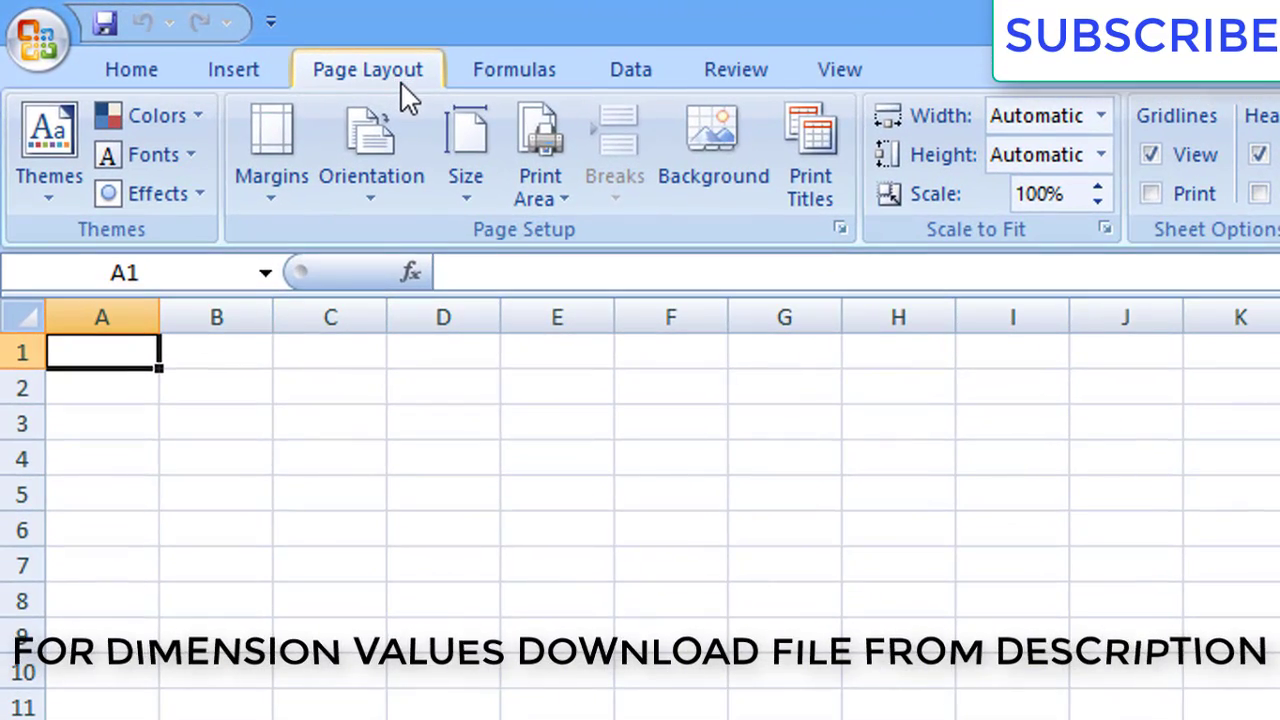
click(367, 150)
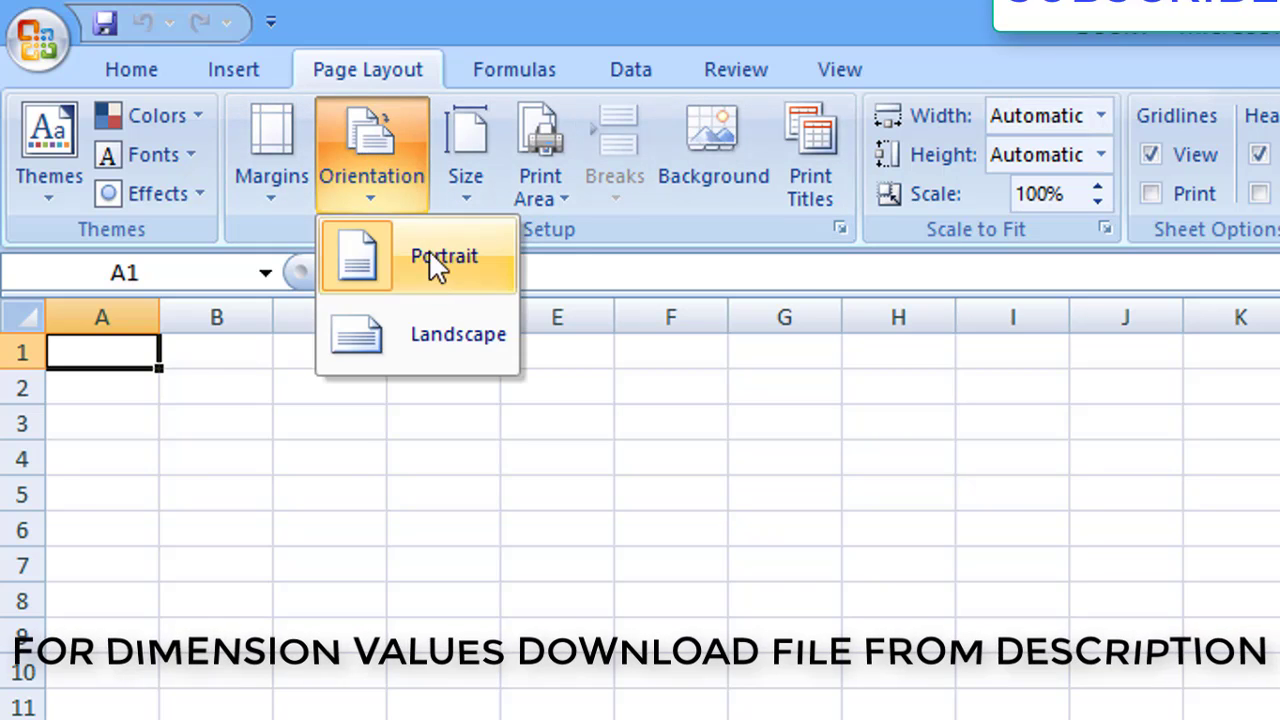
click(446, 330)
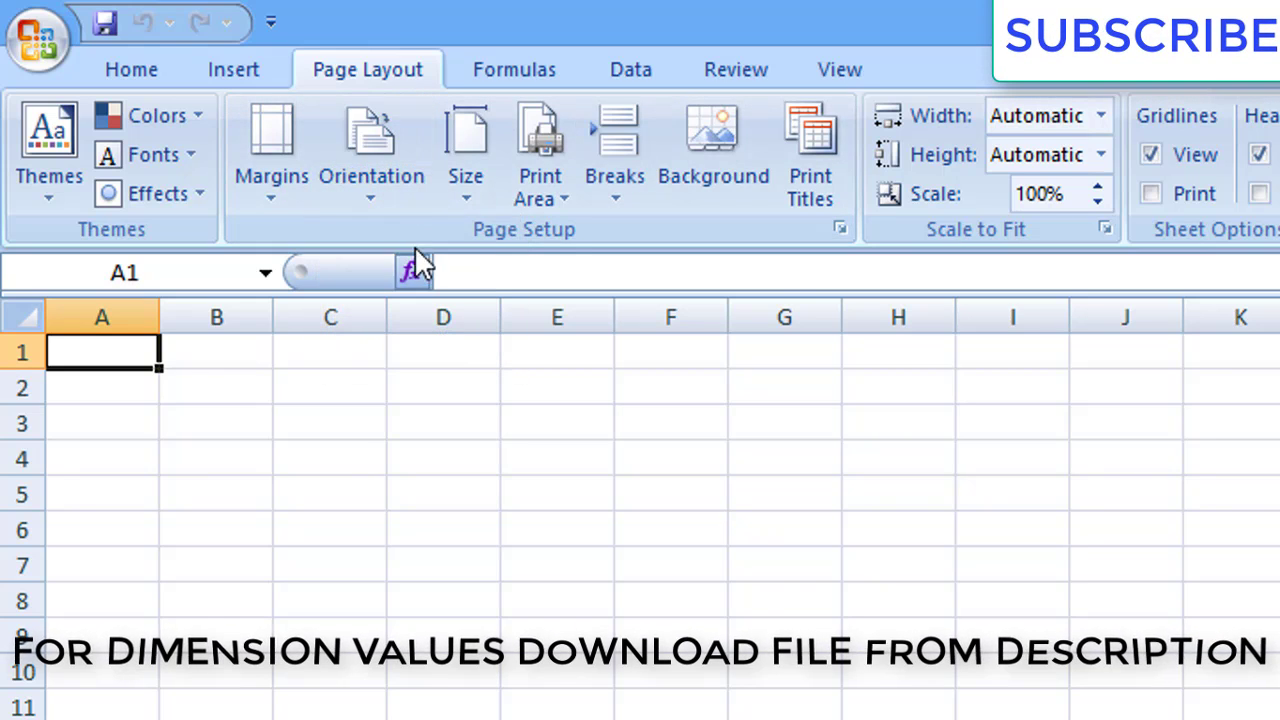
click(386, 187)
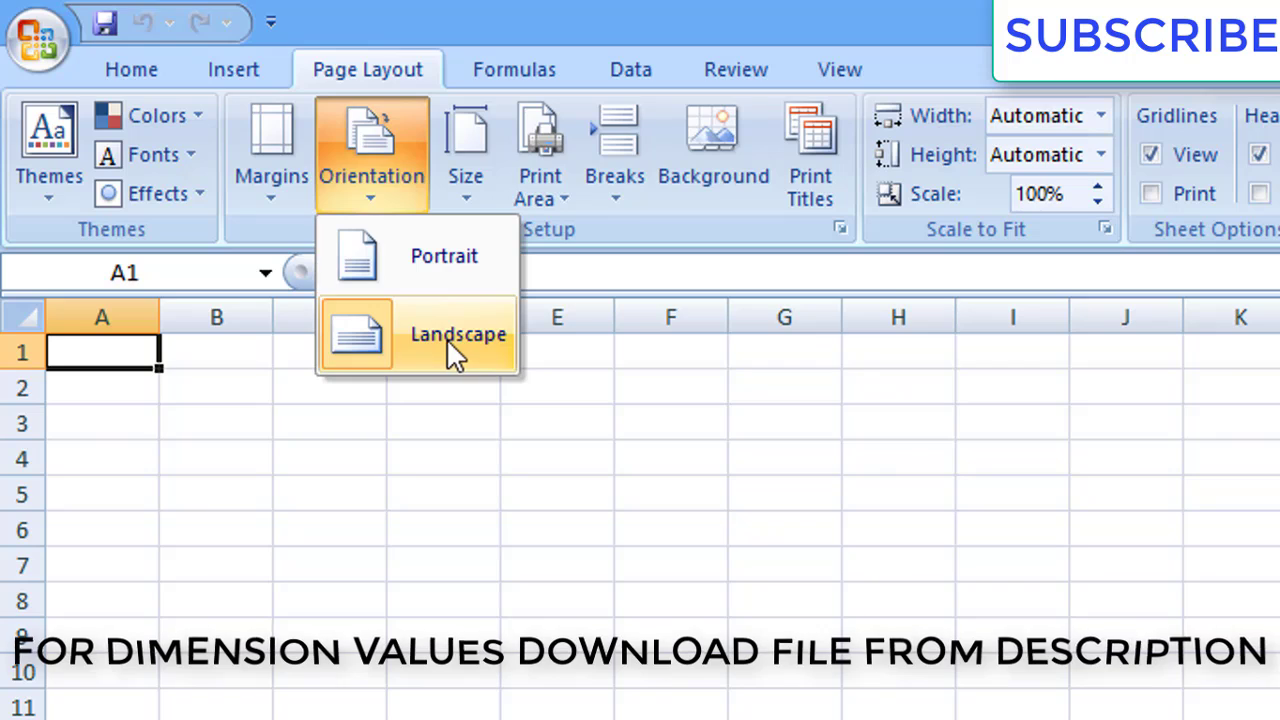
click(378, 226)
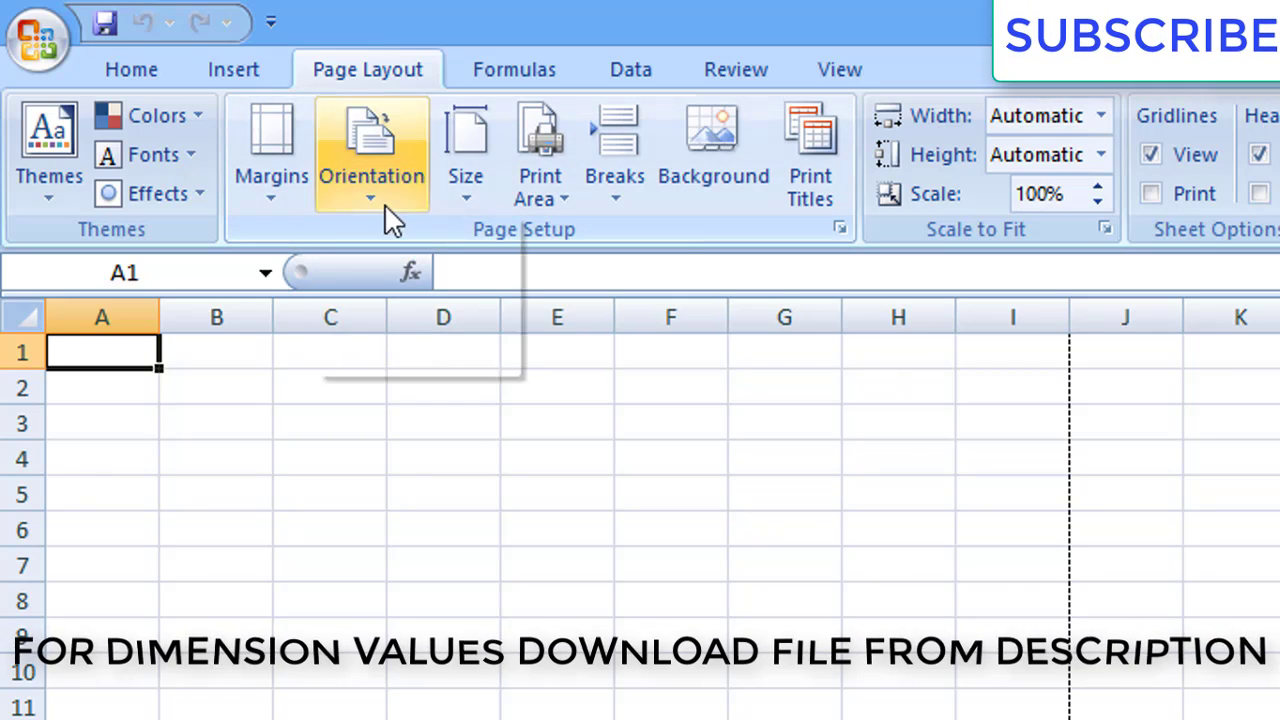
click(393, 220)
click(420, 351)
click(472, 205)
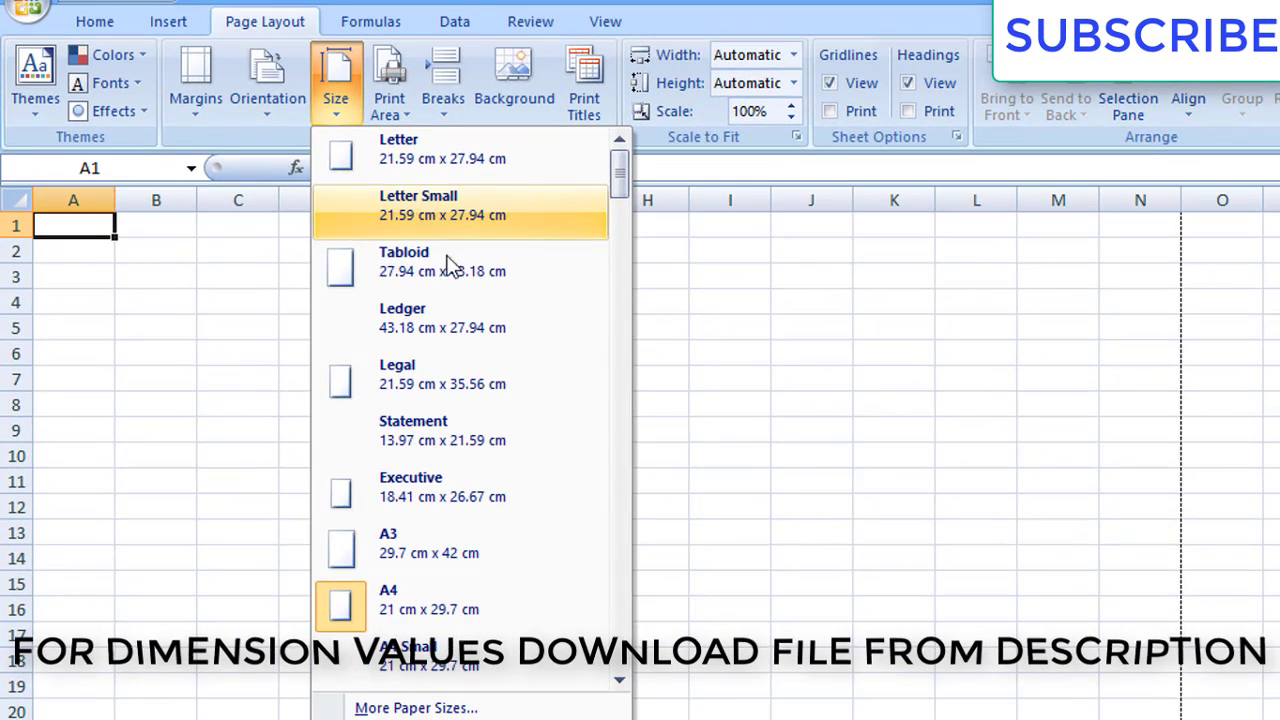
click(505, 604)
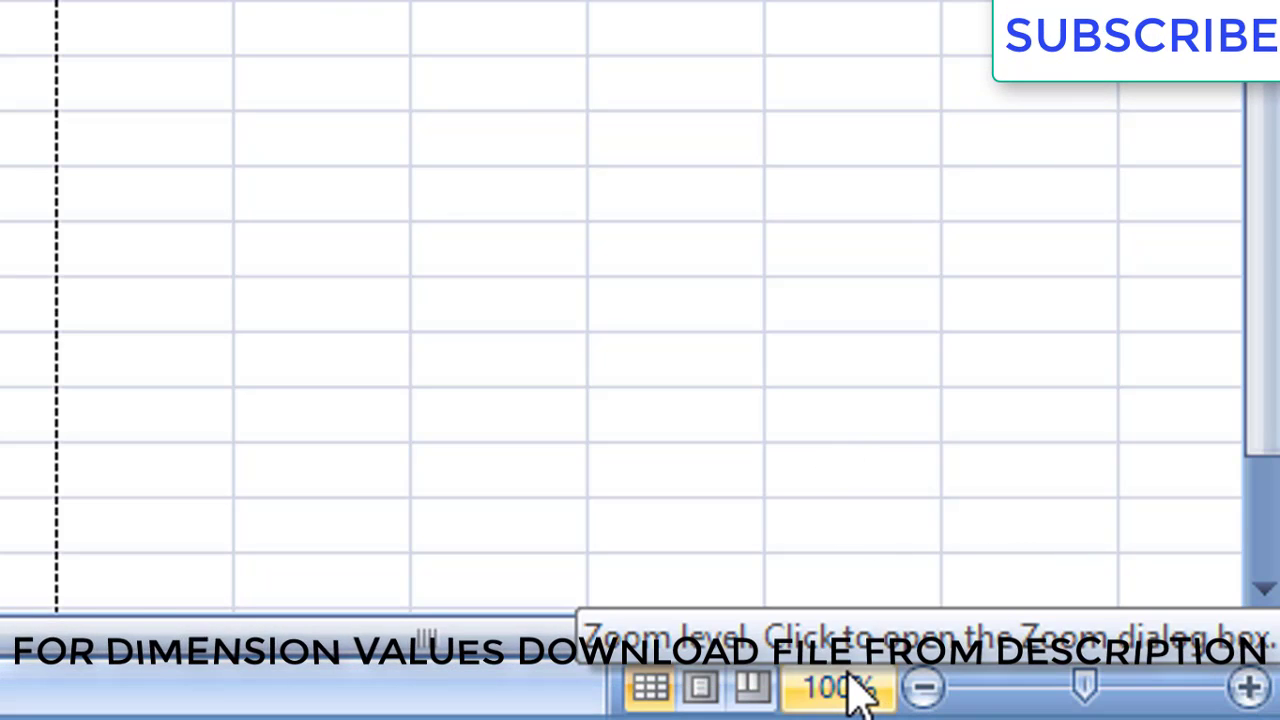
Zoom out to 70% and confirm the first landscape page spans A1 to N33
click(923, 688)
click(923, 688)
click(923, 688)
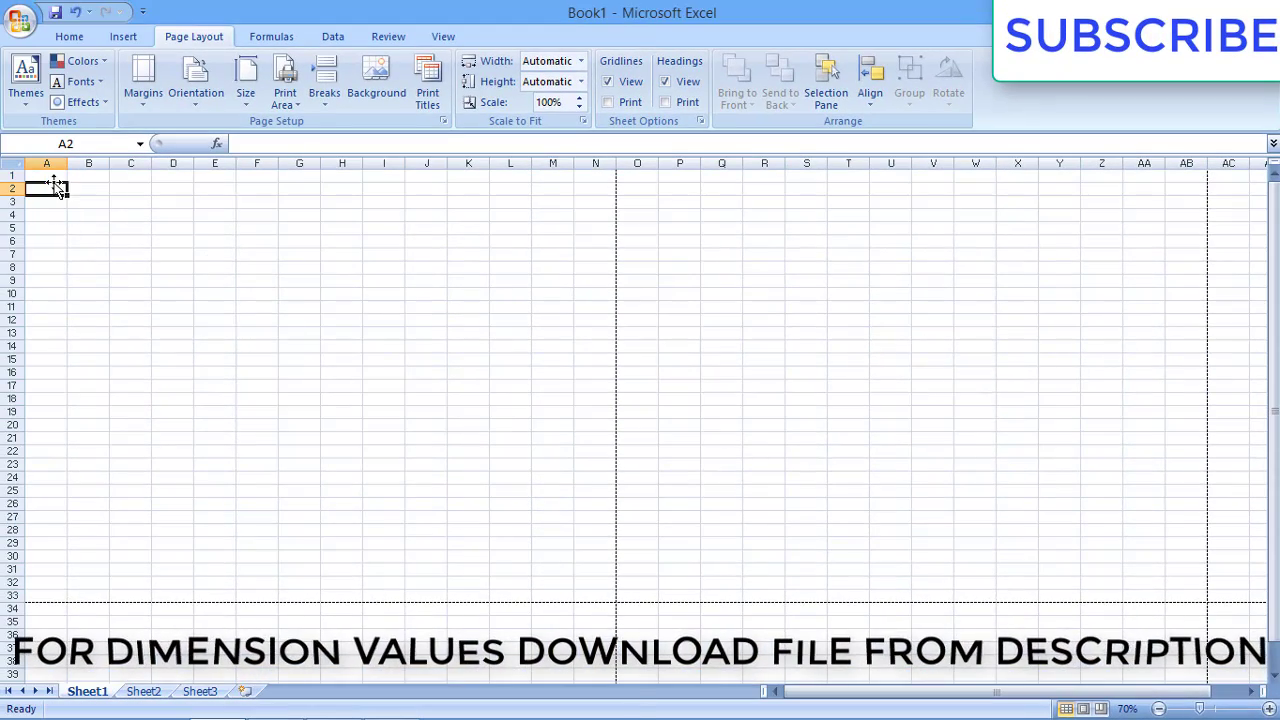
click(257, 320)
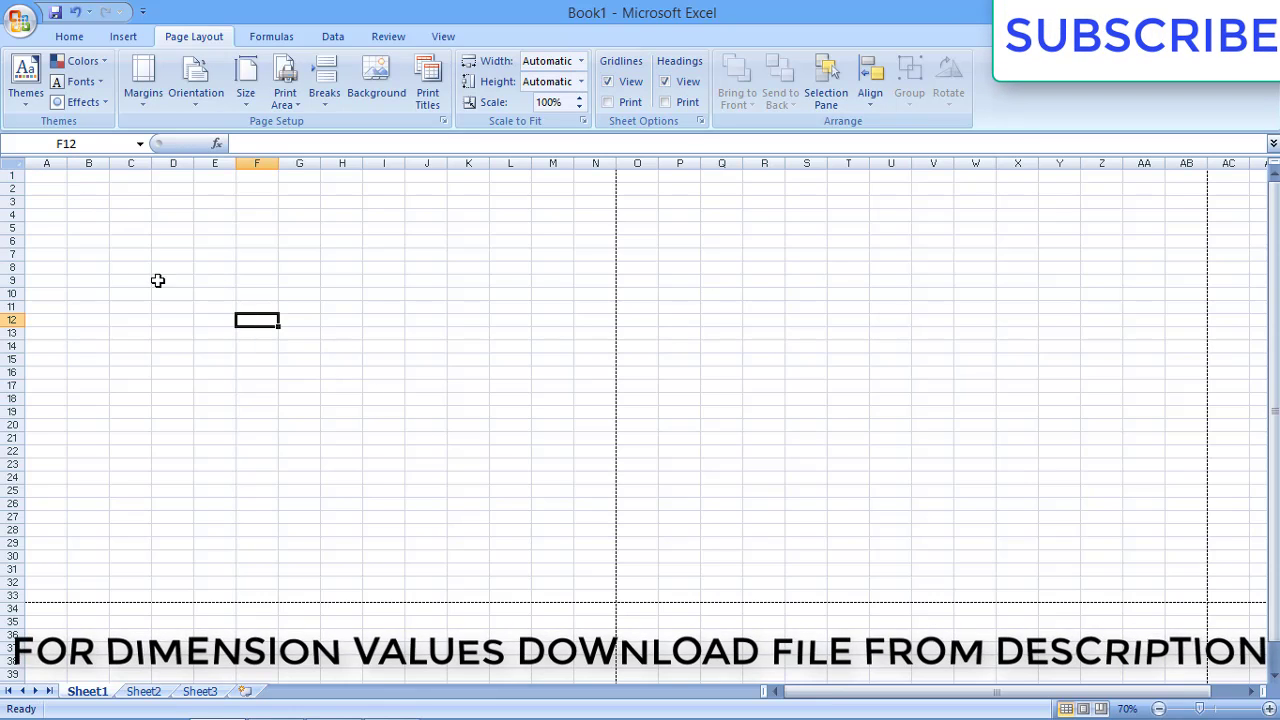
drag(49, 178, 589, 594)
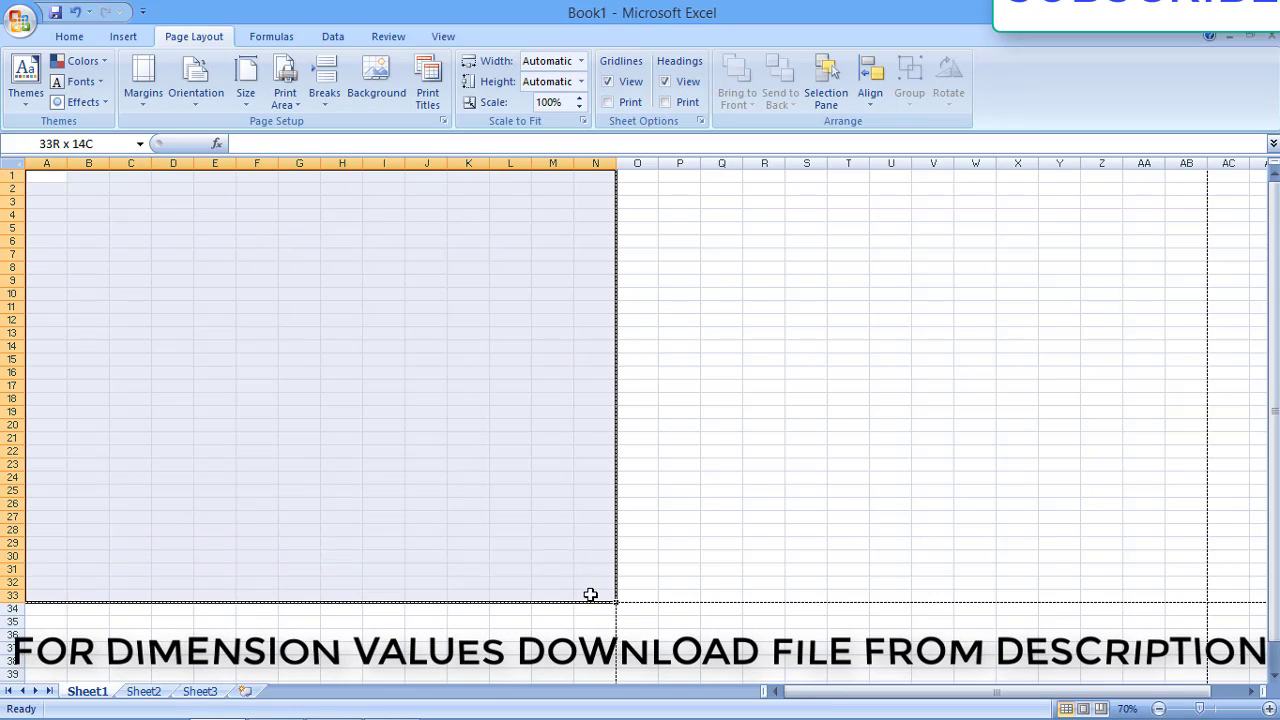
click(679, 516)
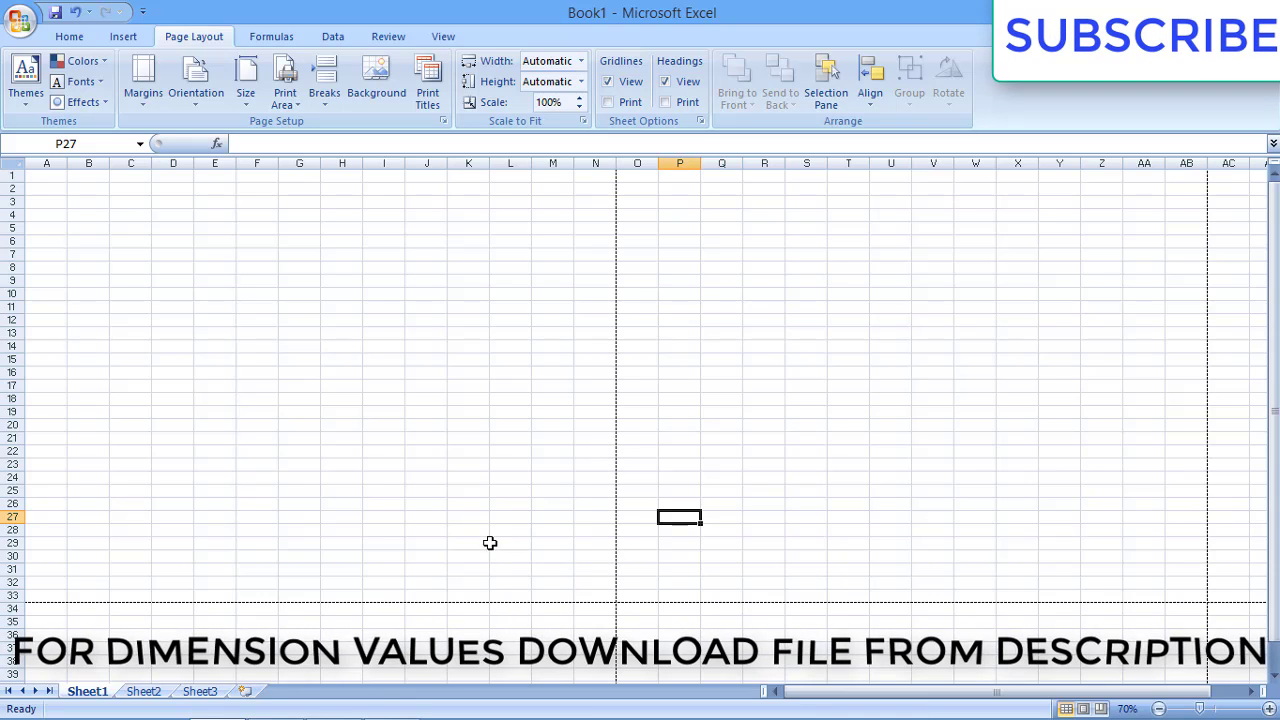
drag(46, 176, 595, 595)
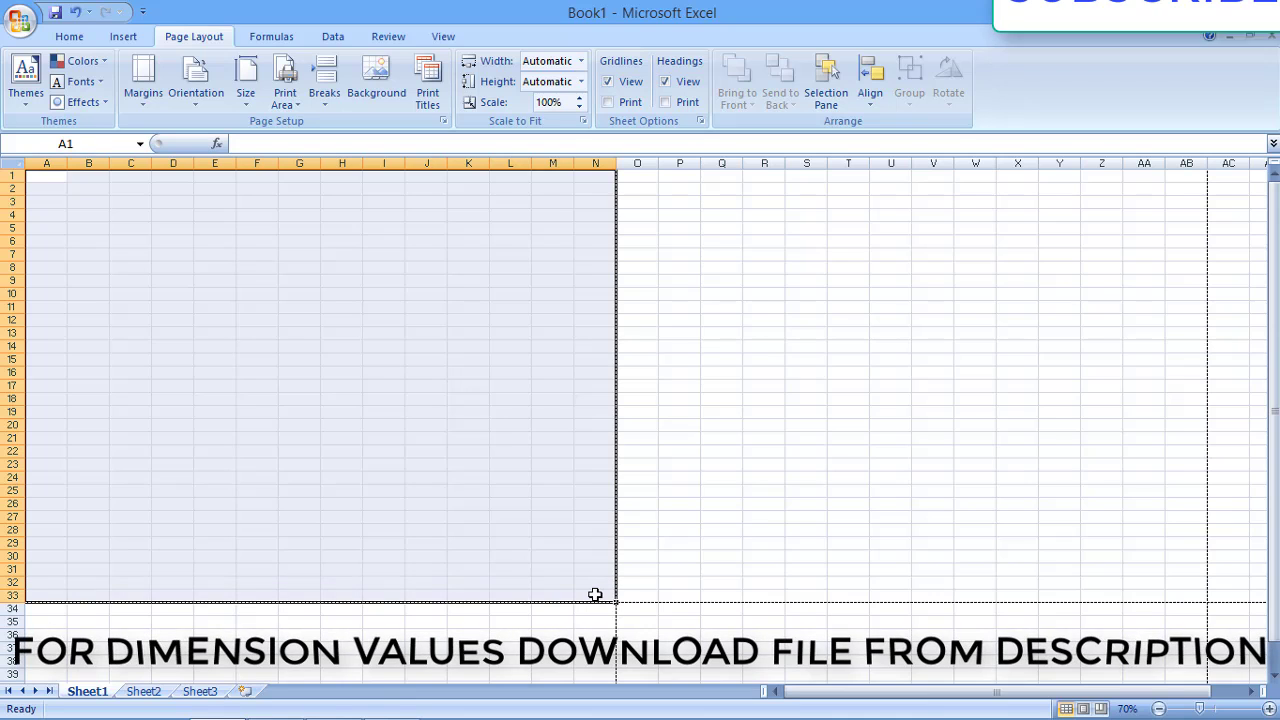
click(412, 424)
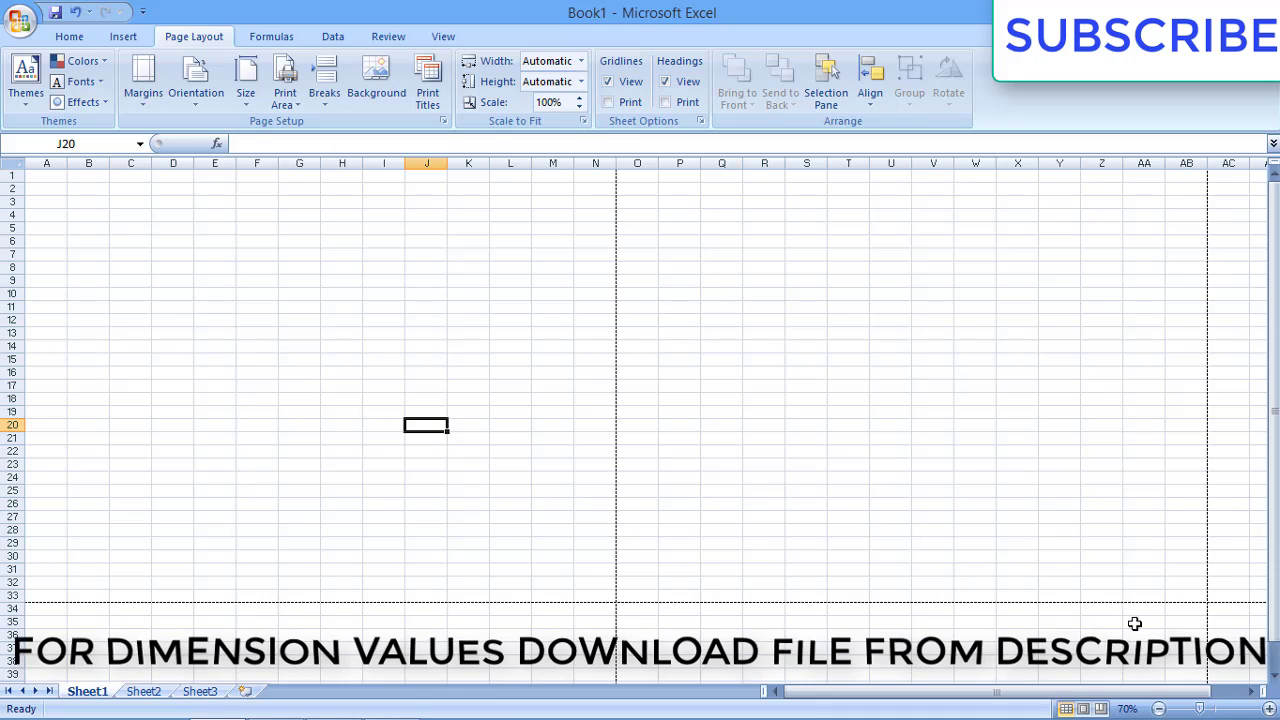
click(1212, 709)
Centre-align the page's cell block and apply All Borders to every cell
click(1159, 709)
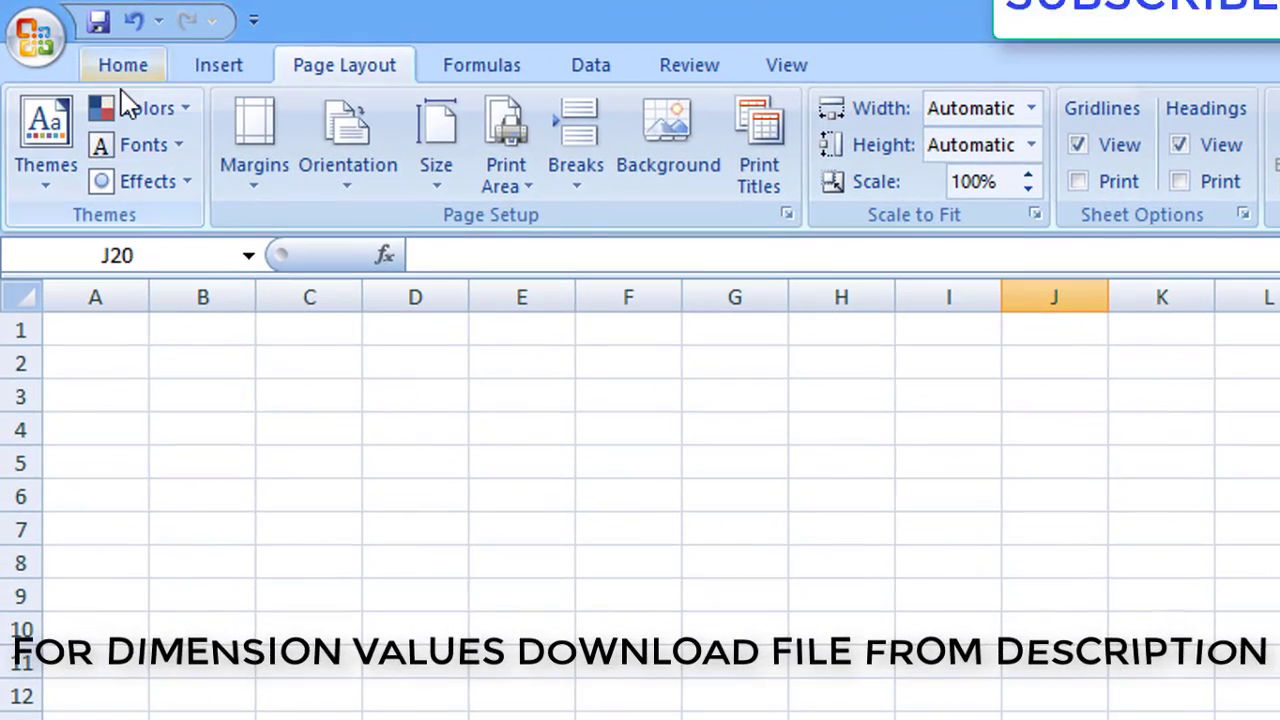
click(78, 38)
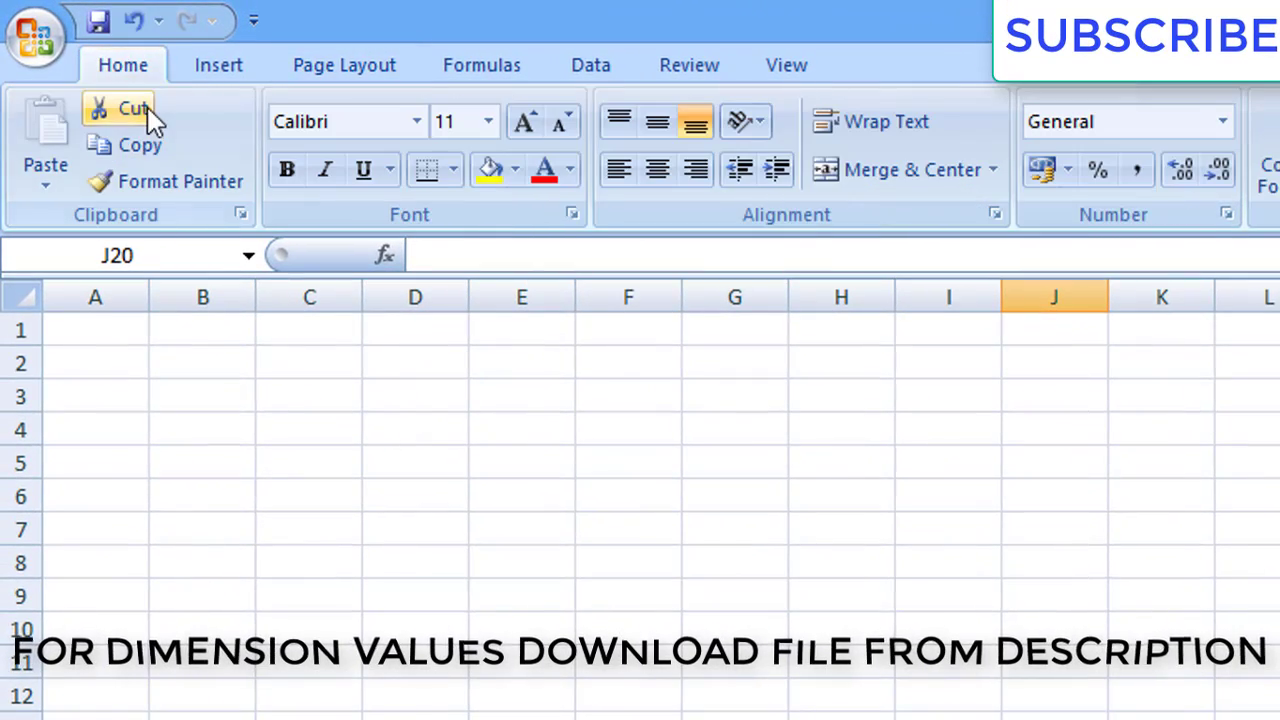
drag(94, 333, 1279, 719)
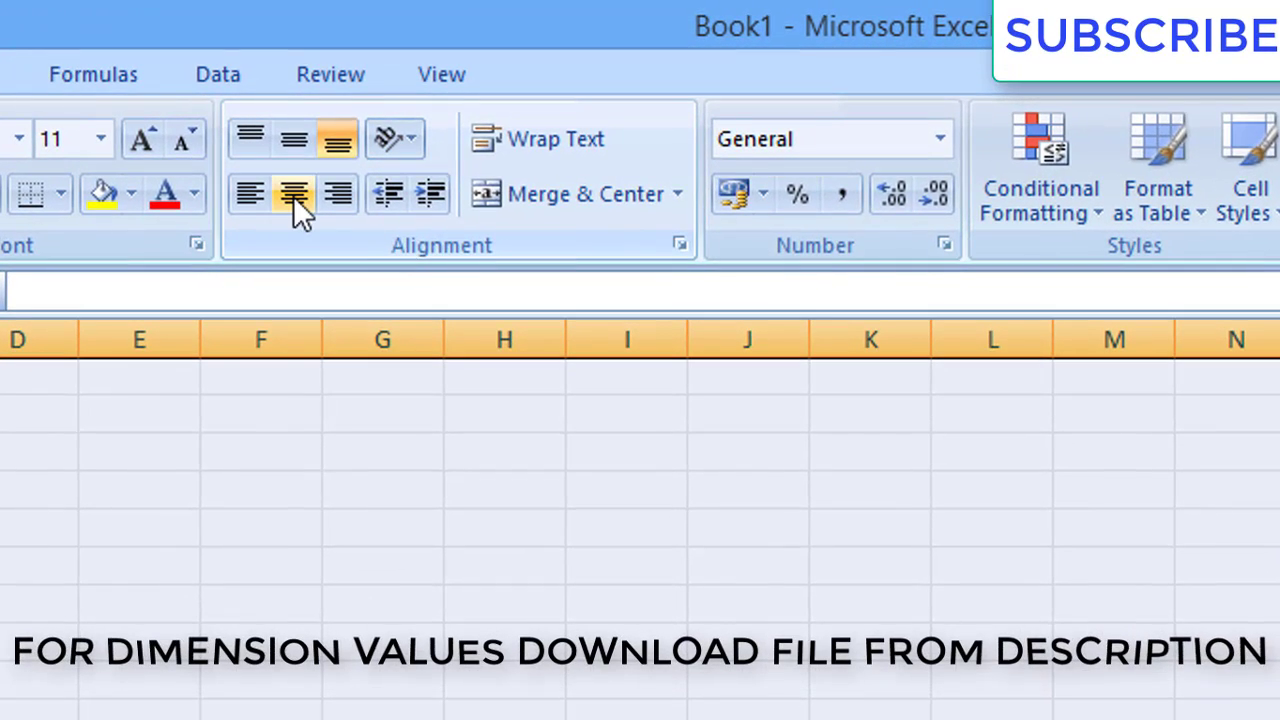
click(295, 197)
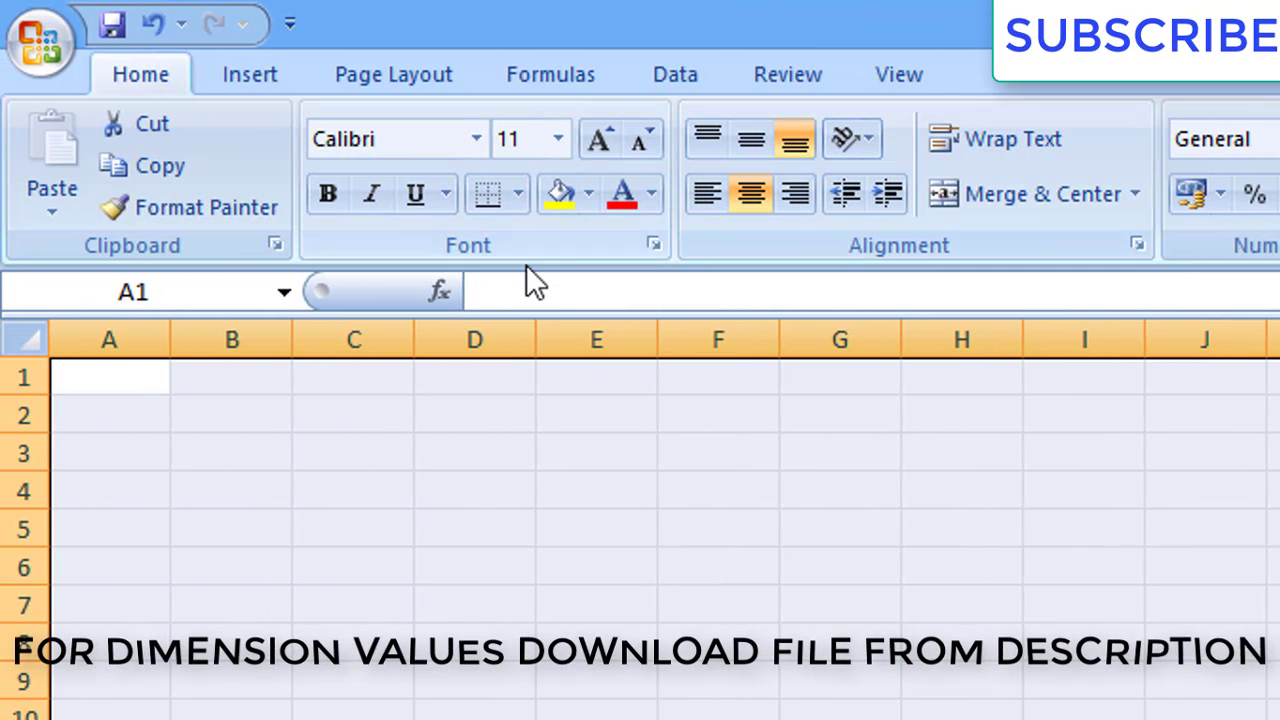
click(520, 199)
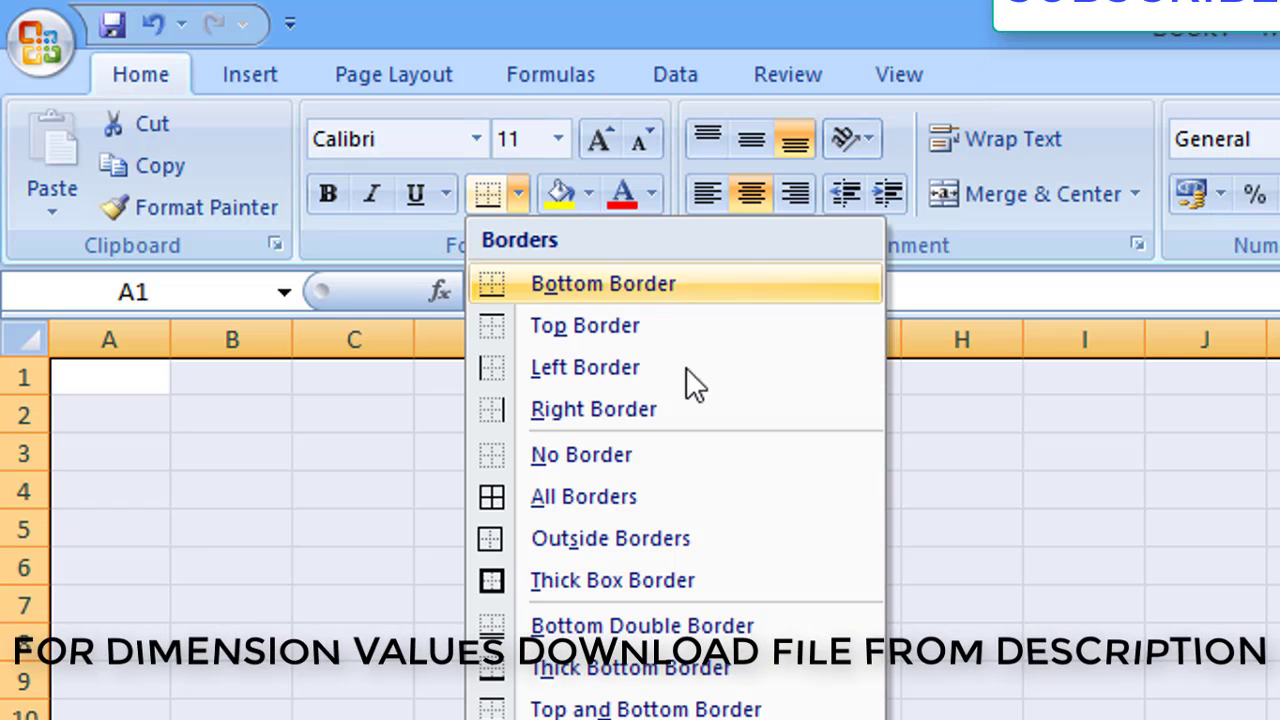
click(719, 484)
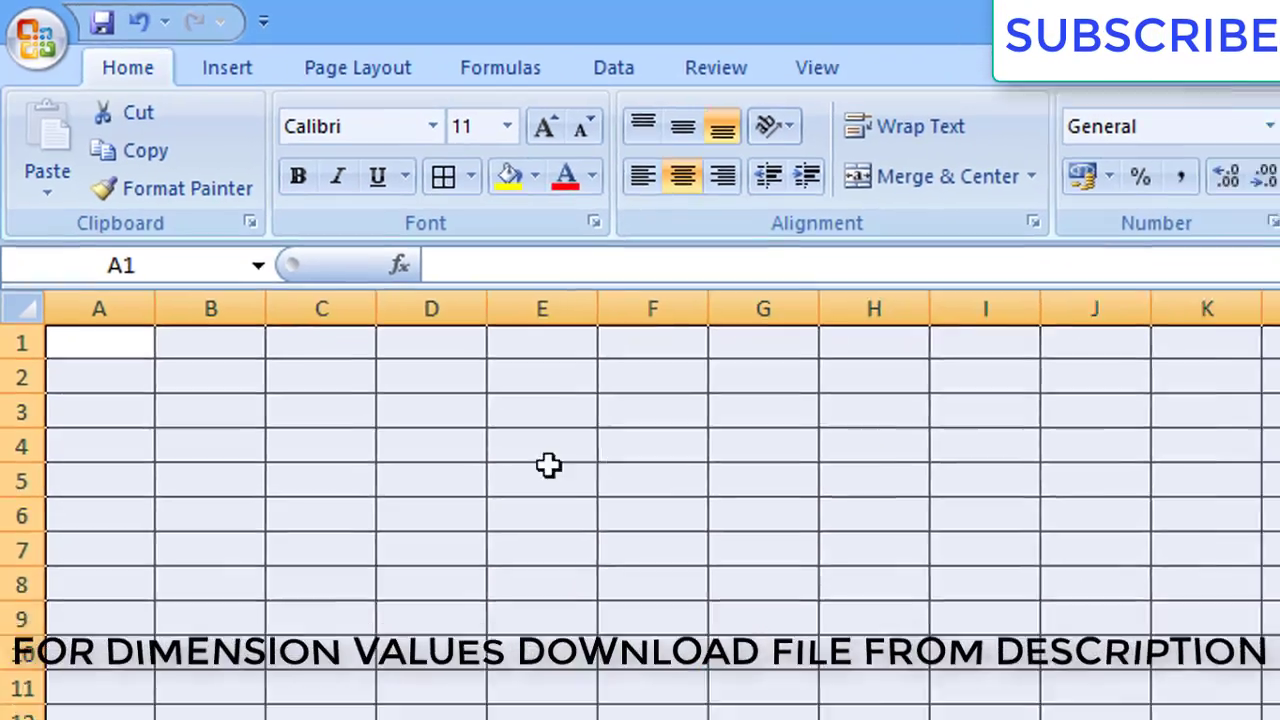
click(353, 415)
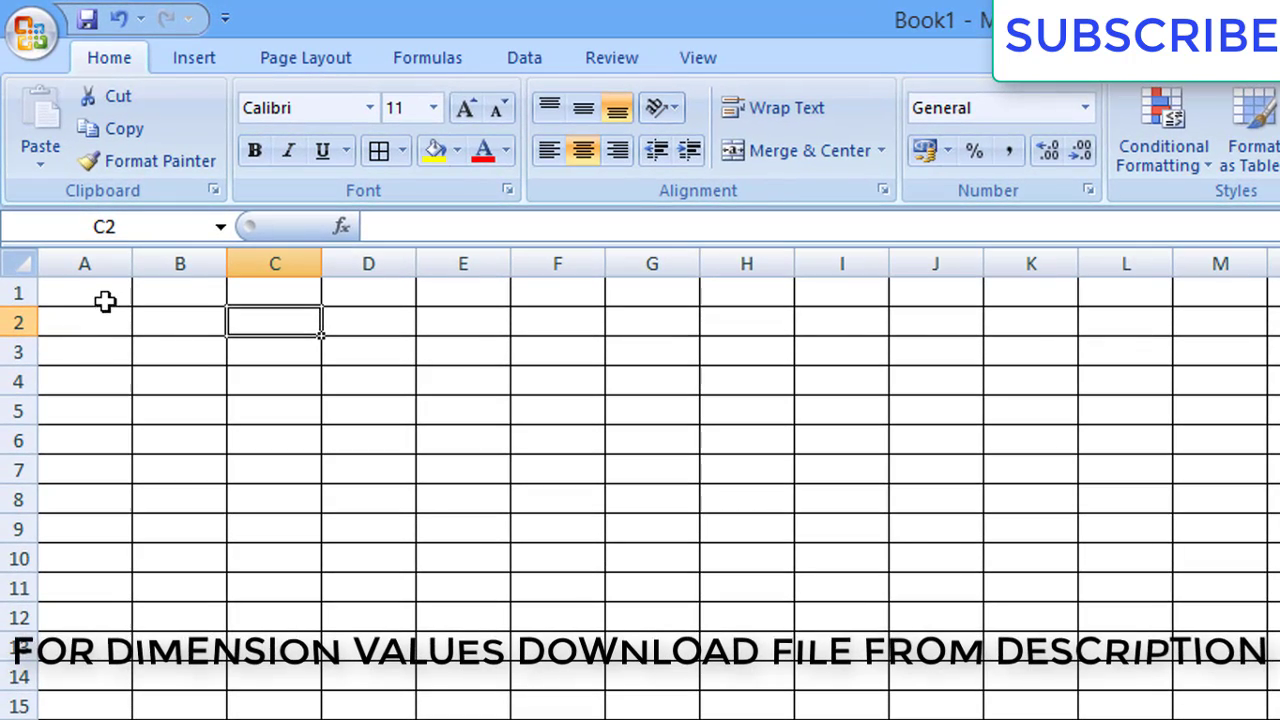
click(104, 296)
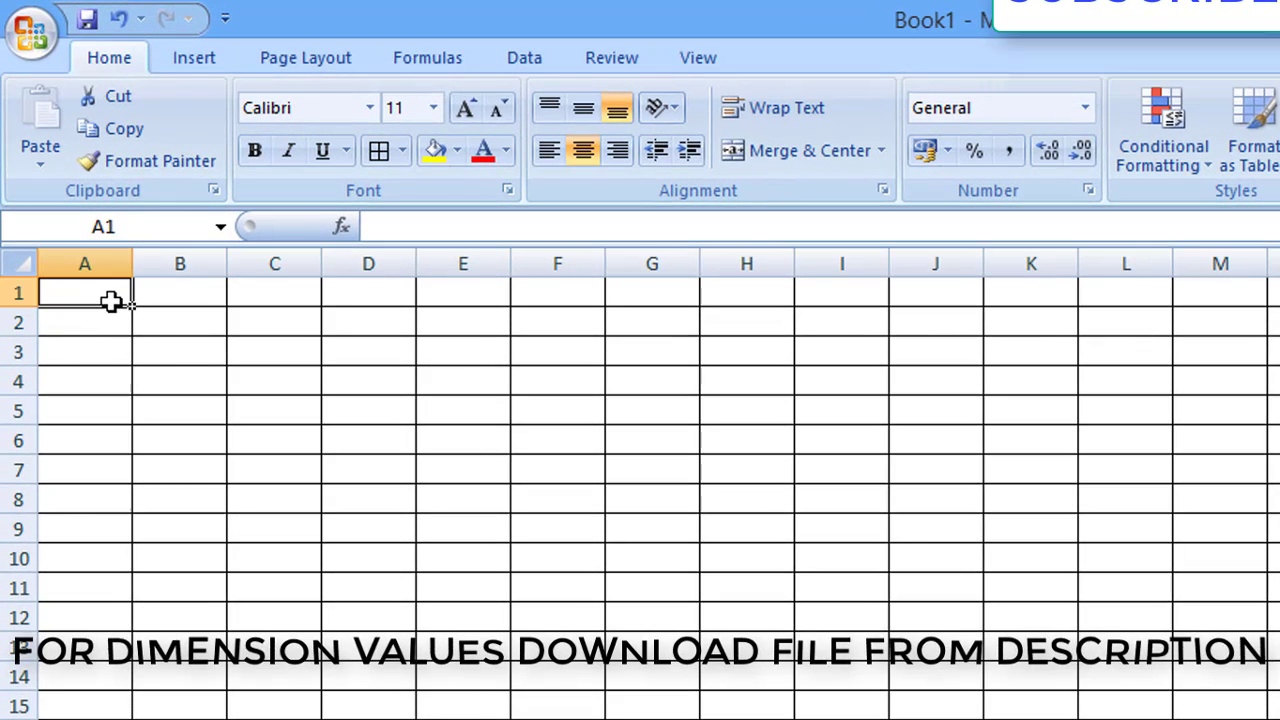
Type the title in A1 and headings SL.NO, DESCRIPTION and ITEM in A2:C2
text(cal)
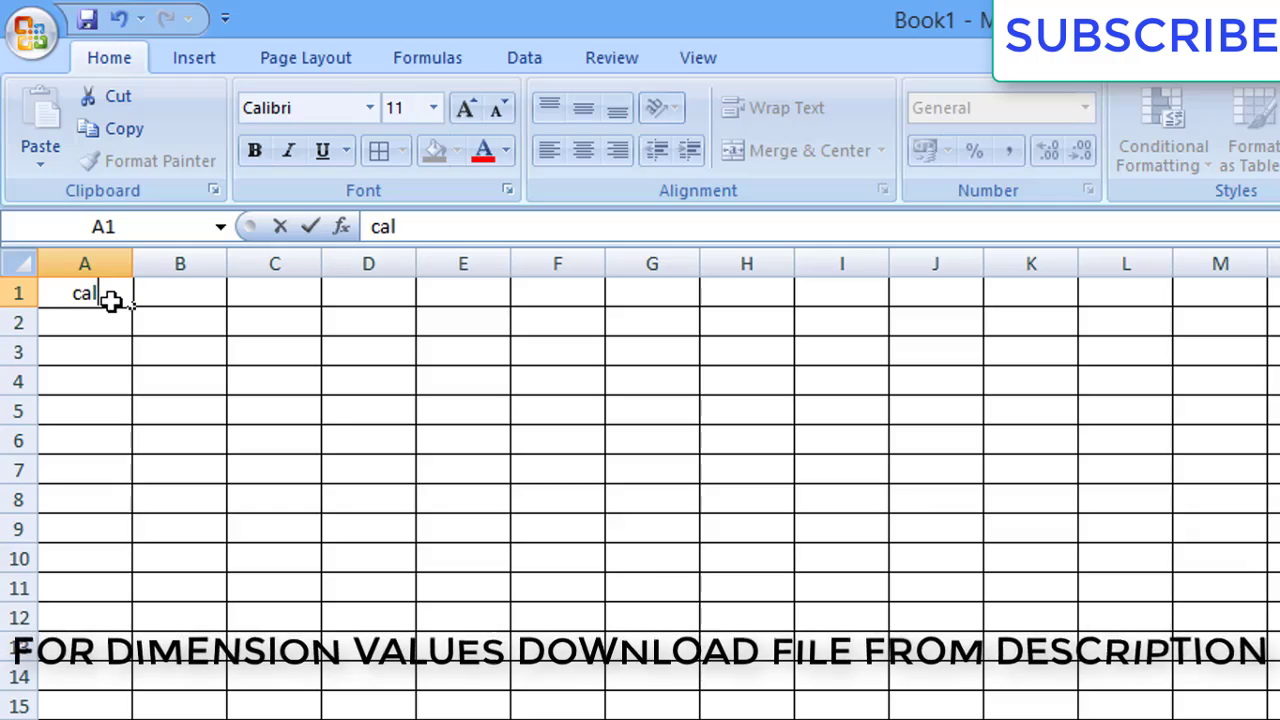
text(c)
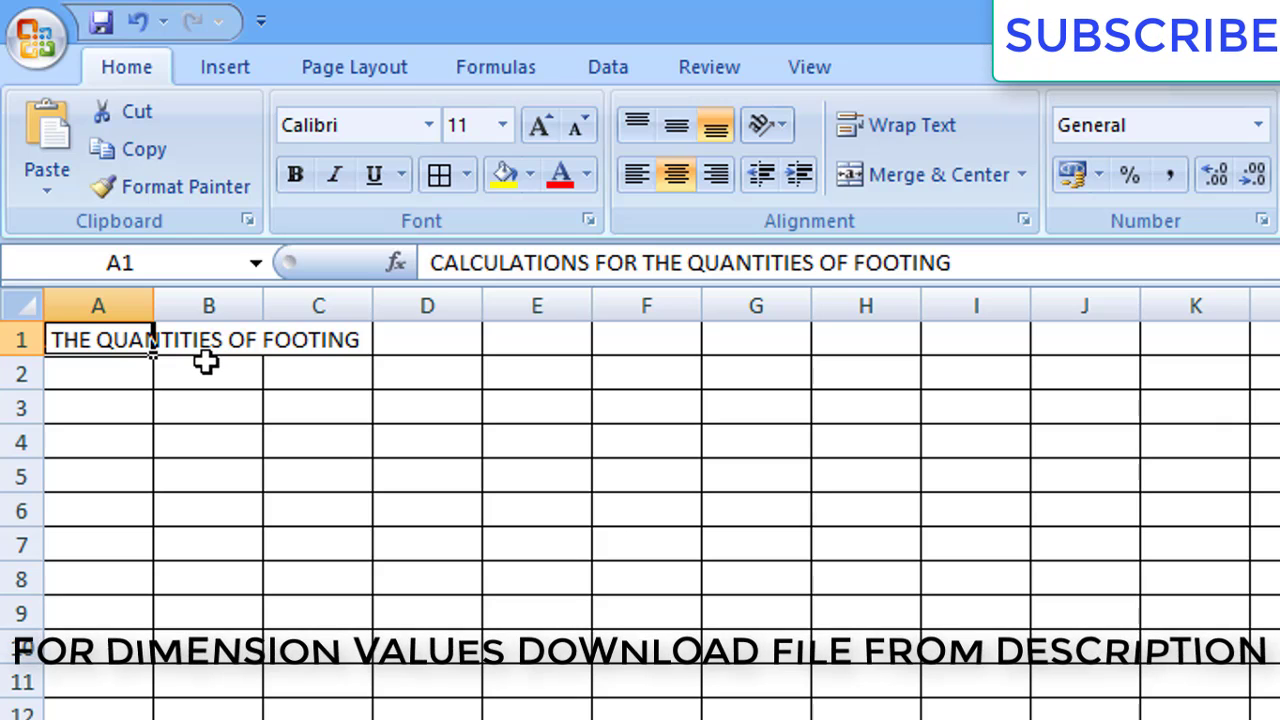
click(129, 377)
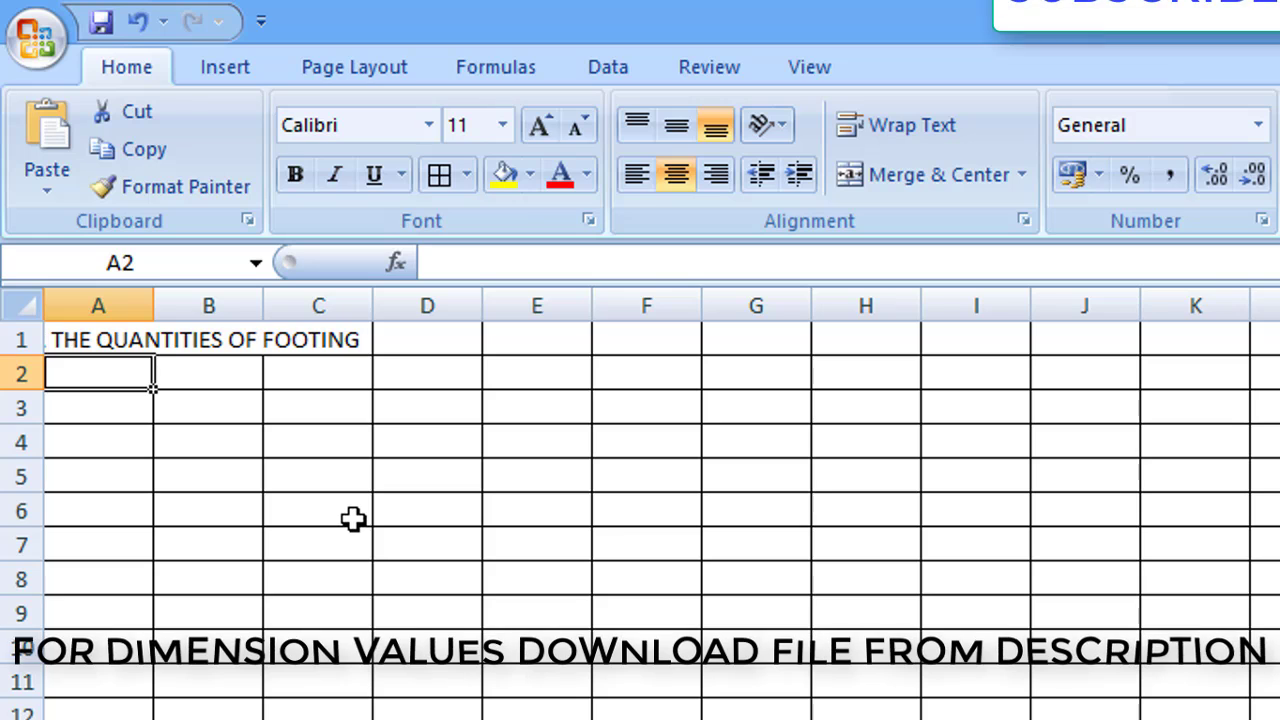
text(SL)
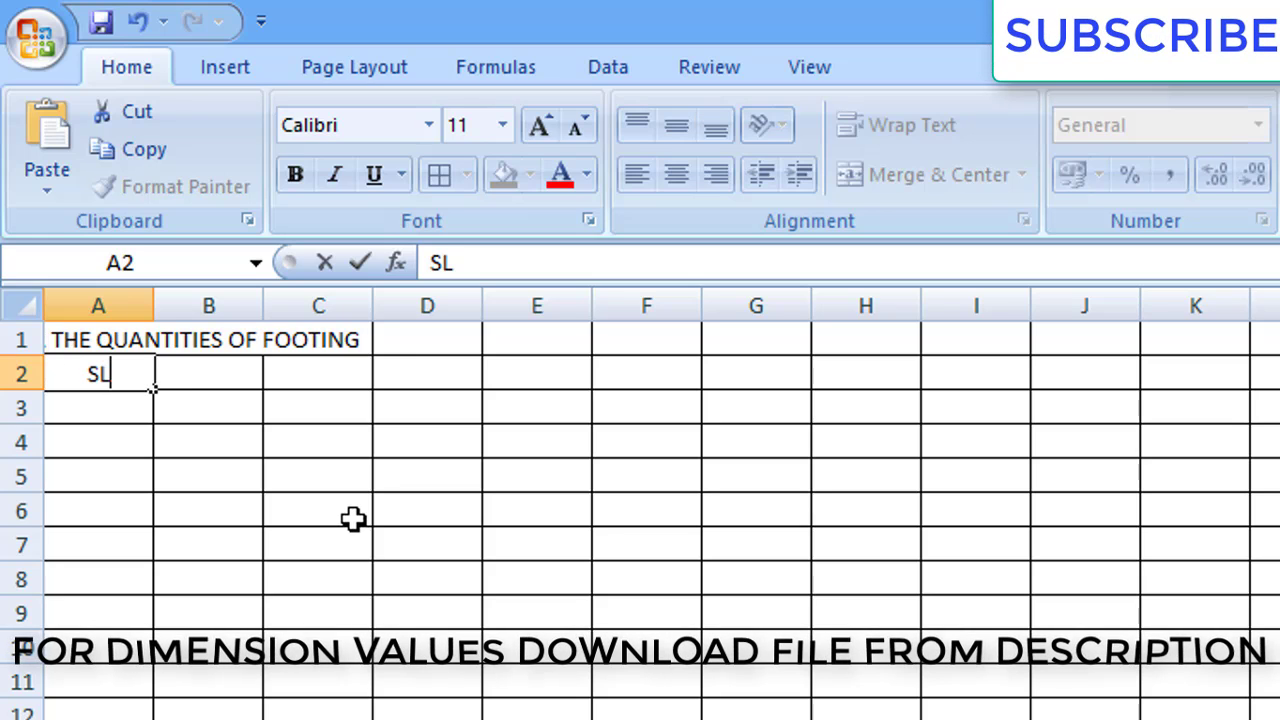
text(.NO.)
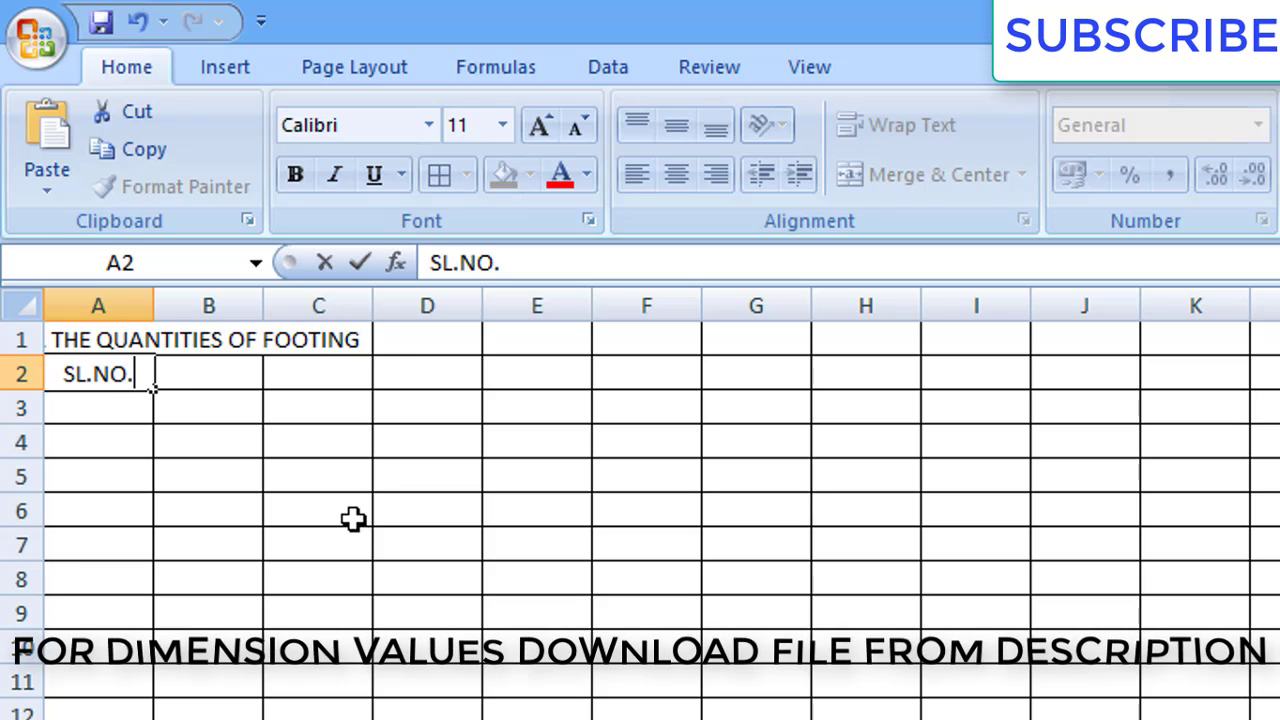
key(Tab)
text(DESC)
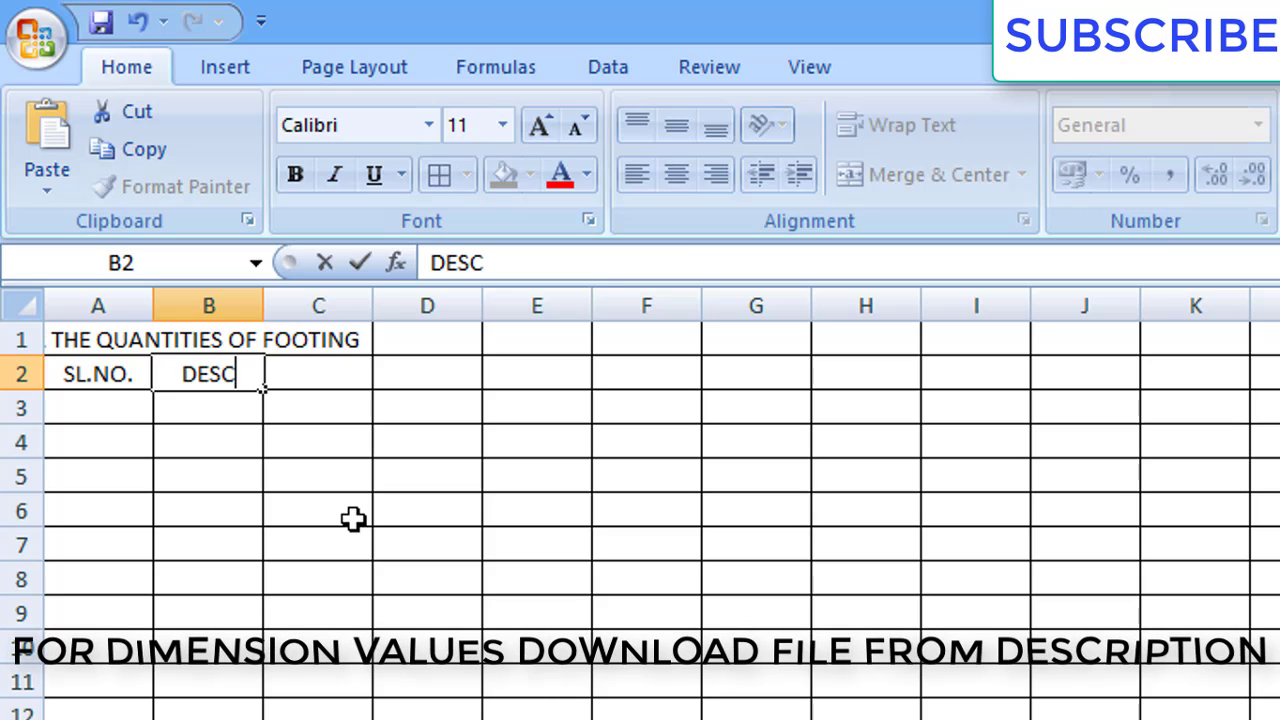
text(RIPTION)
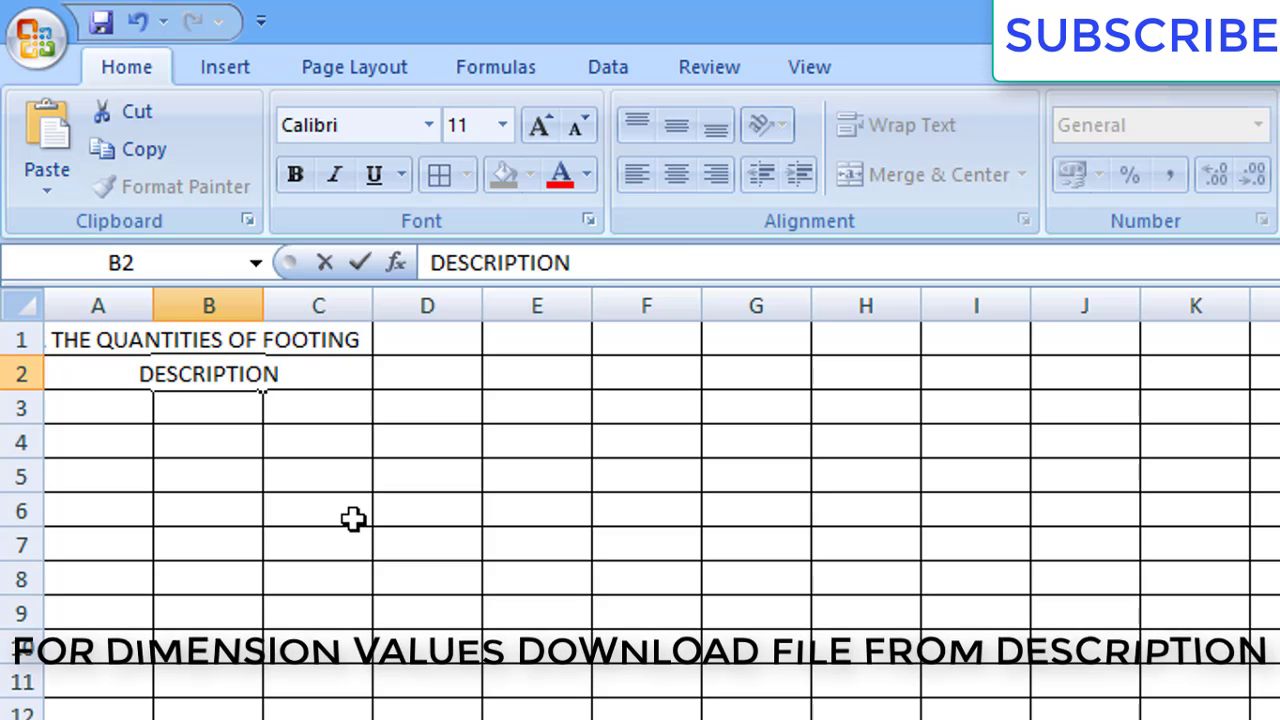
key(Tab)
text(ITEM)
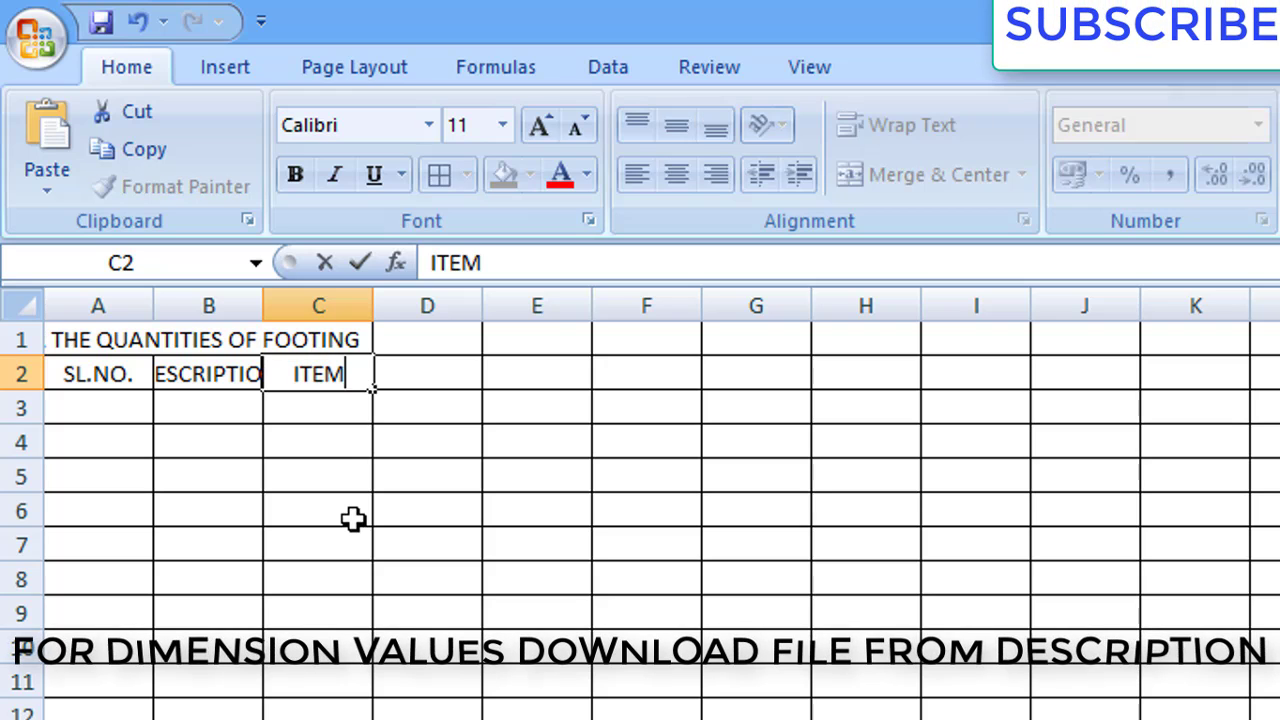
key(Tab)
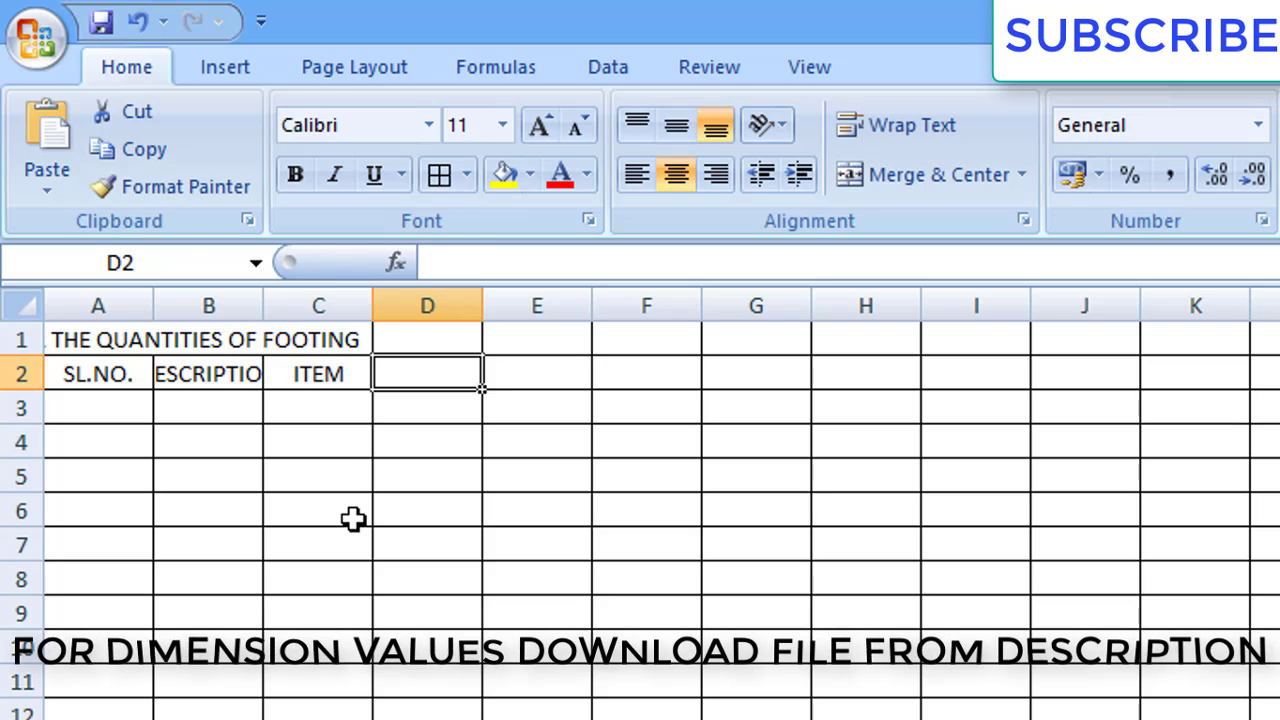
Add headings NO.S, LENGTH, BREADTH, DEPTH and AREA OF FOOTING in D2:H2
text(NO.S)
key(Tab)
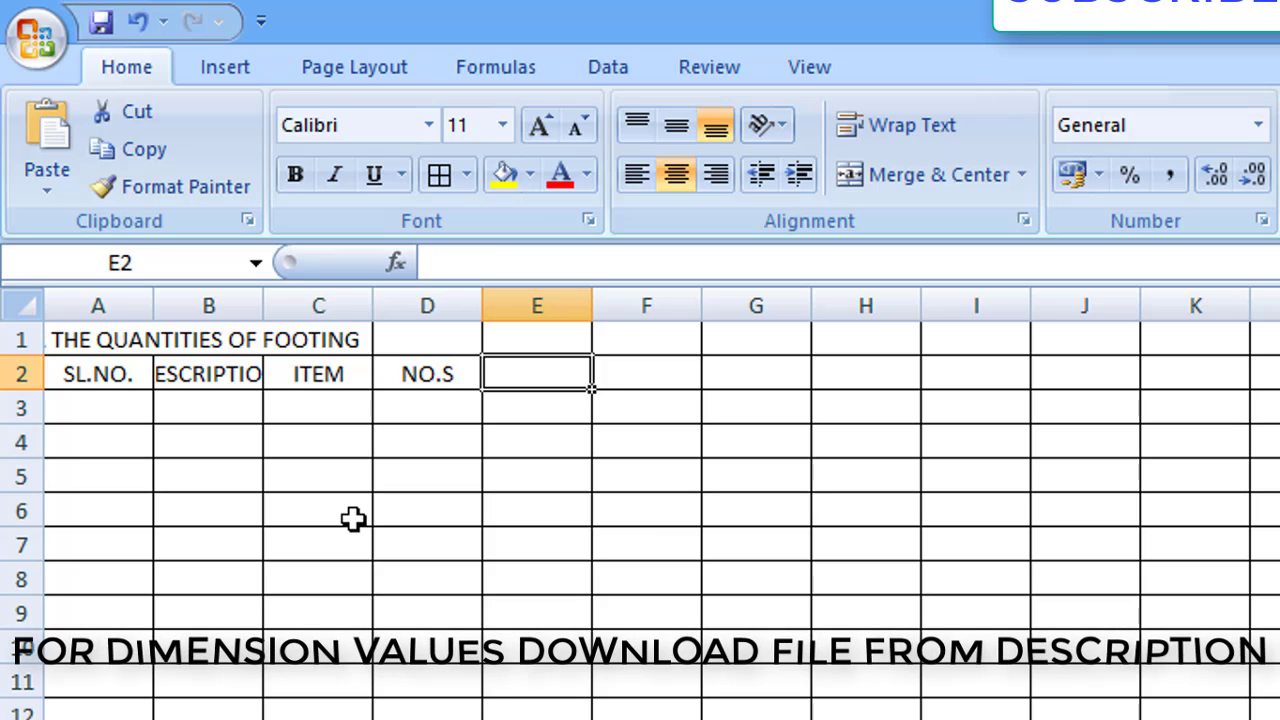
text(LEN)
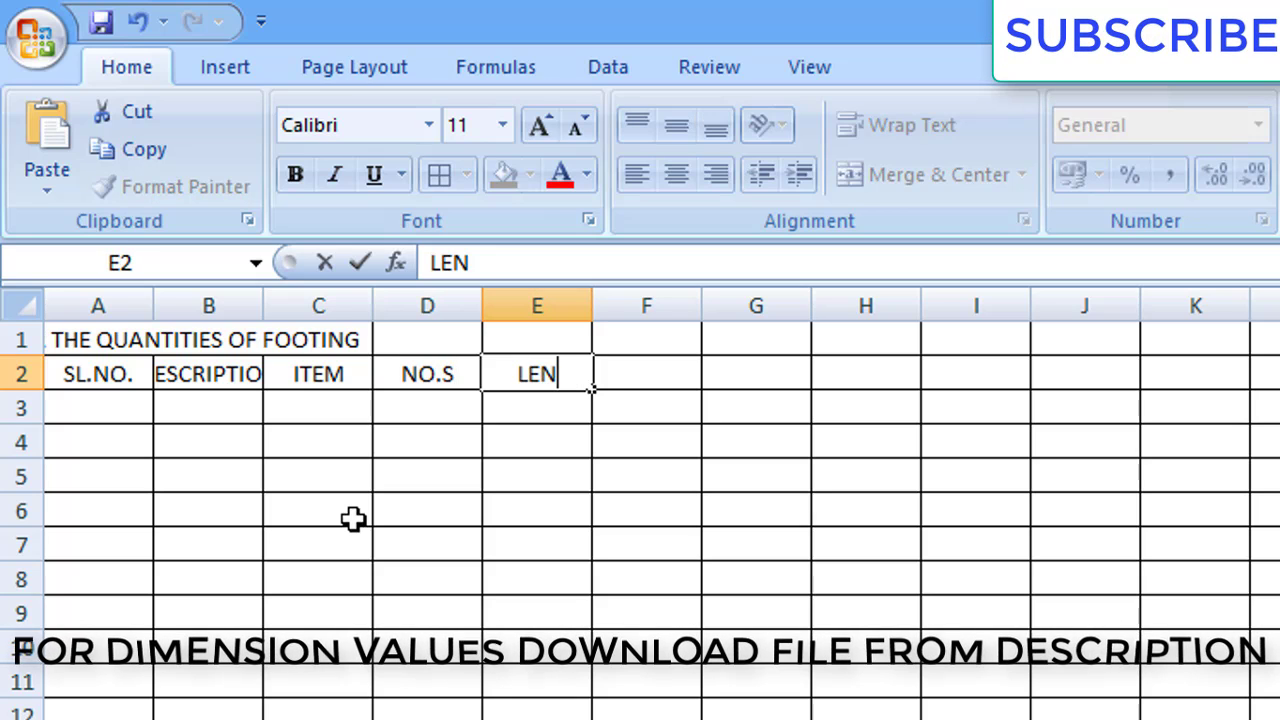
text(GTH)
key(Tab)
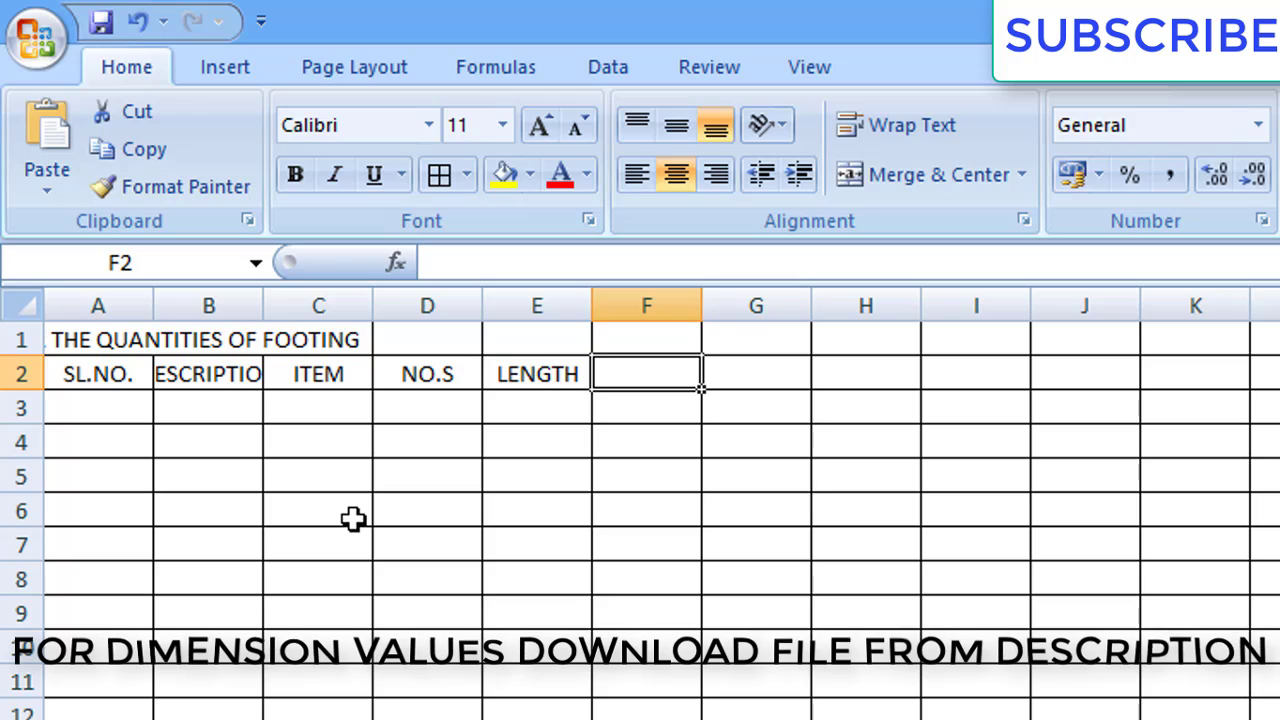
text(BREADTH)
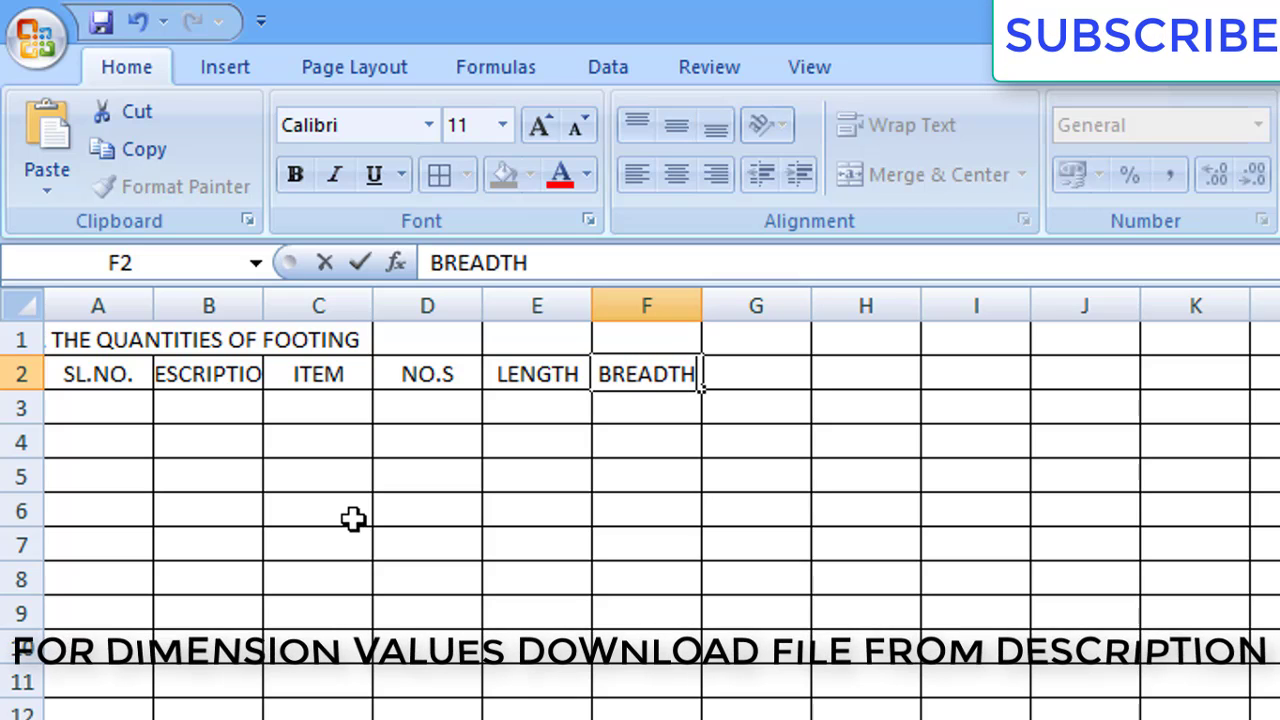
key(Tab)
text(DEPTH)
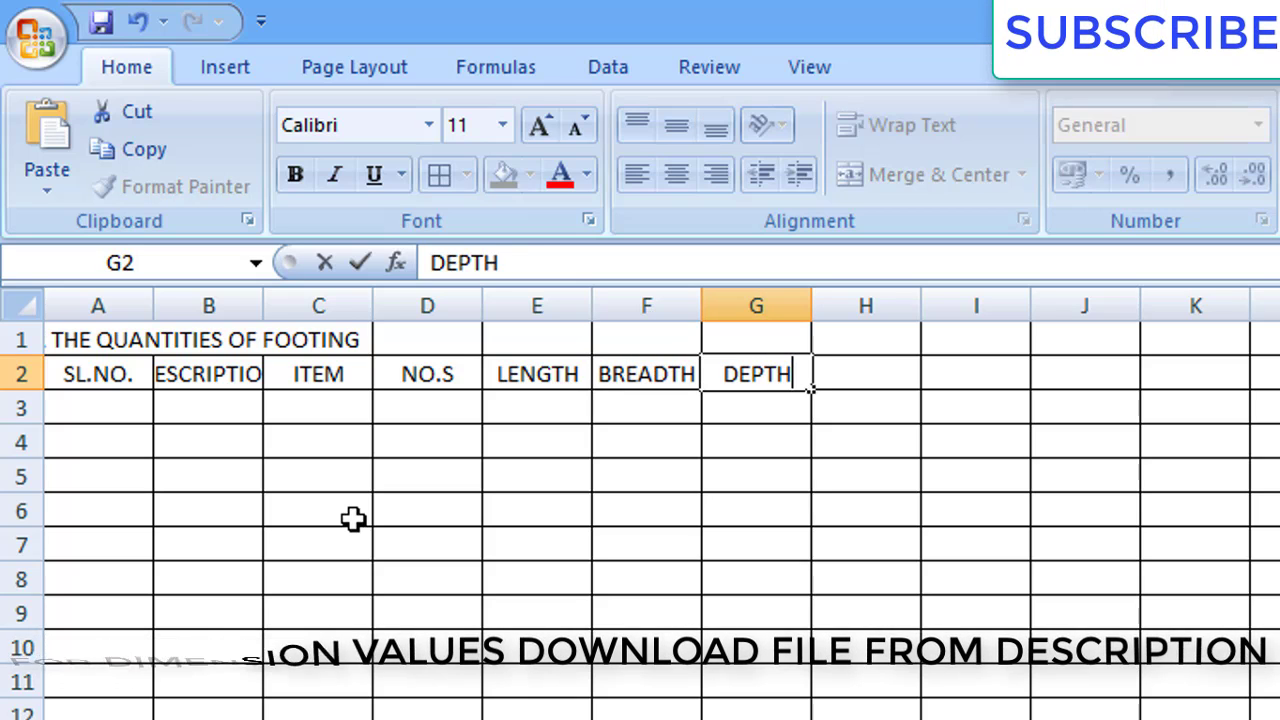
key(Tab)
text(A)
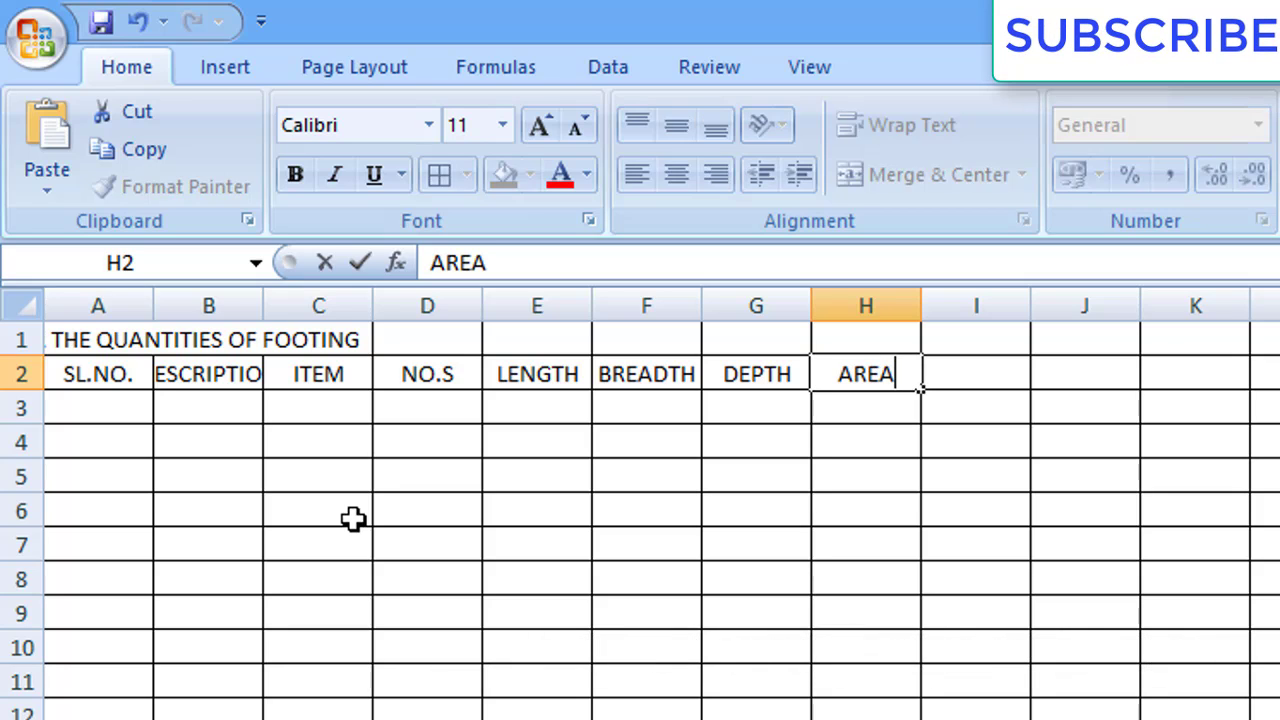
text(REA)
key(Tab)
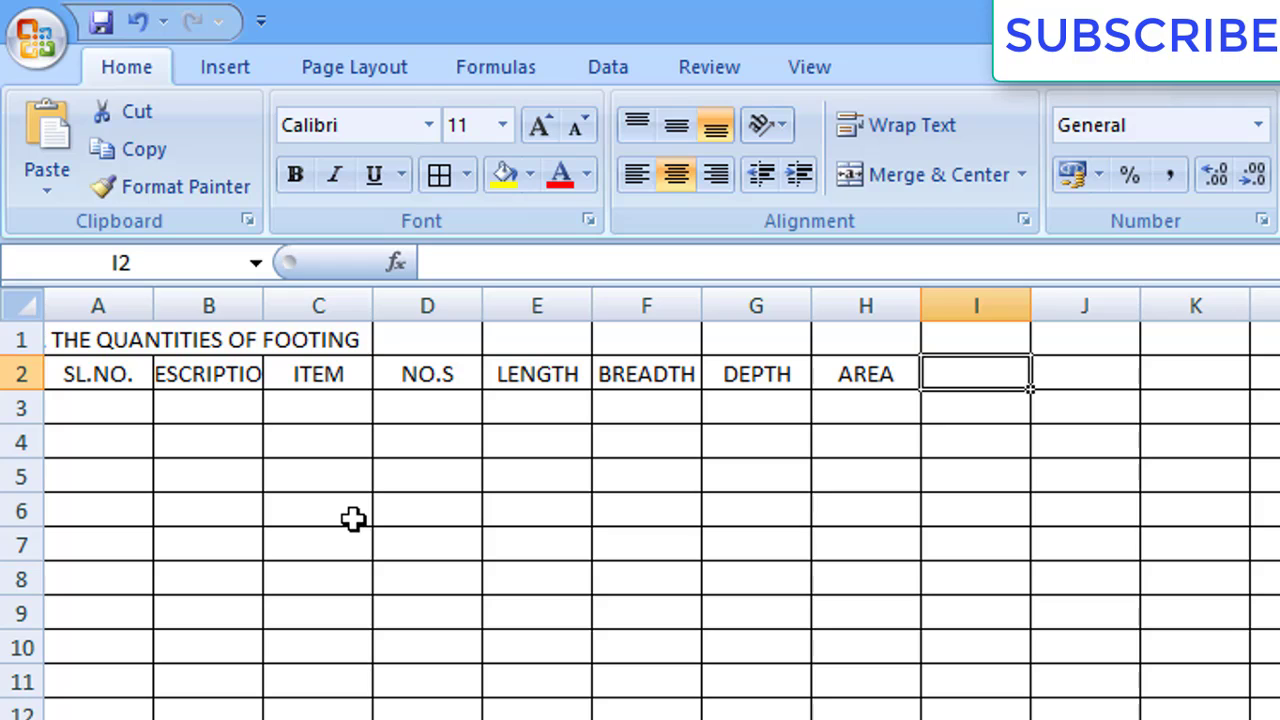
key(Left)
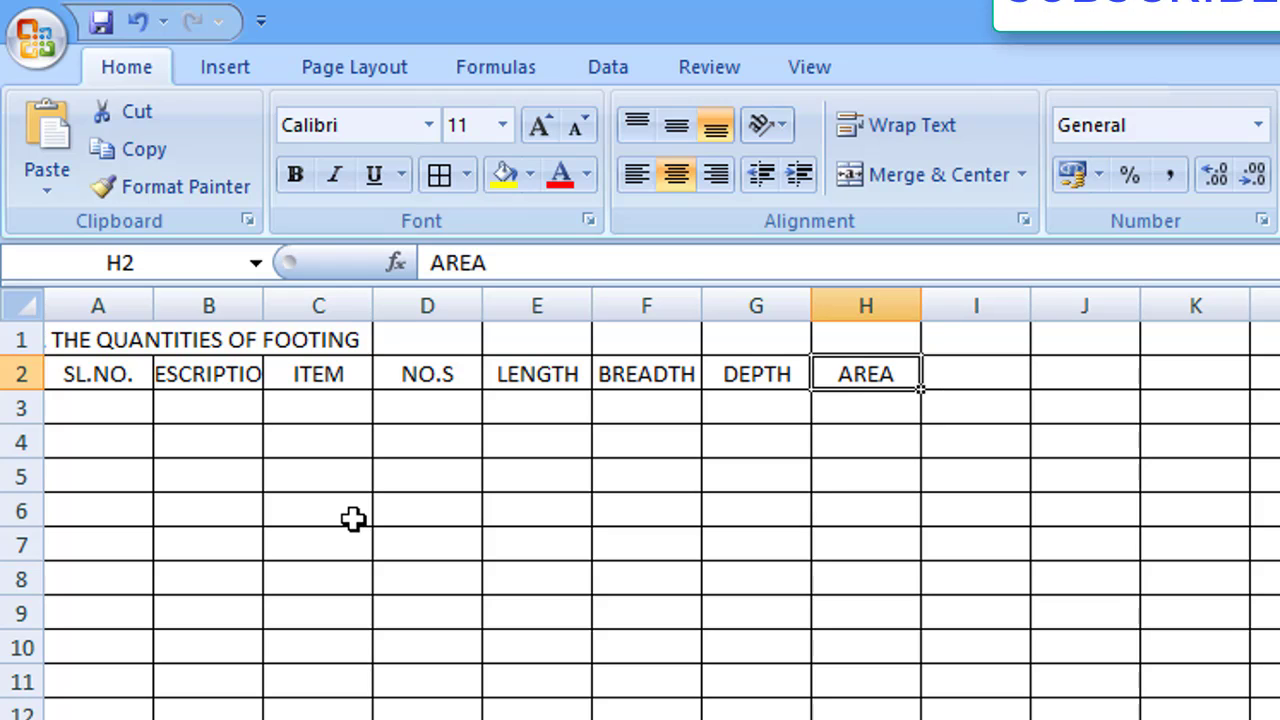
text(AREA OF)
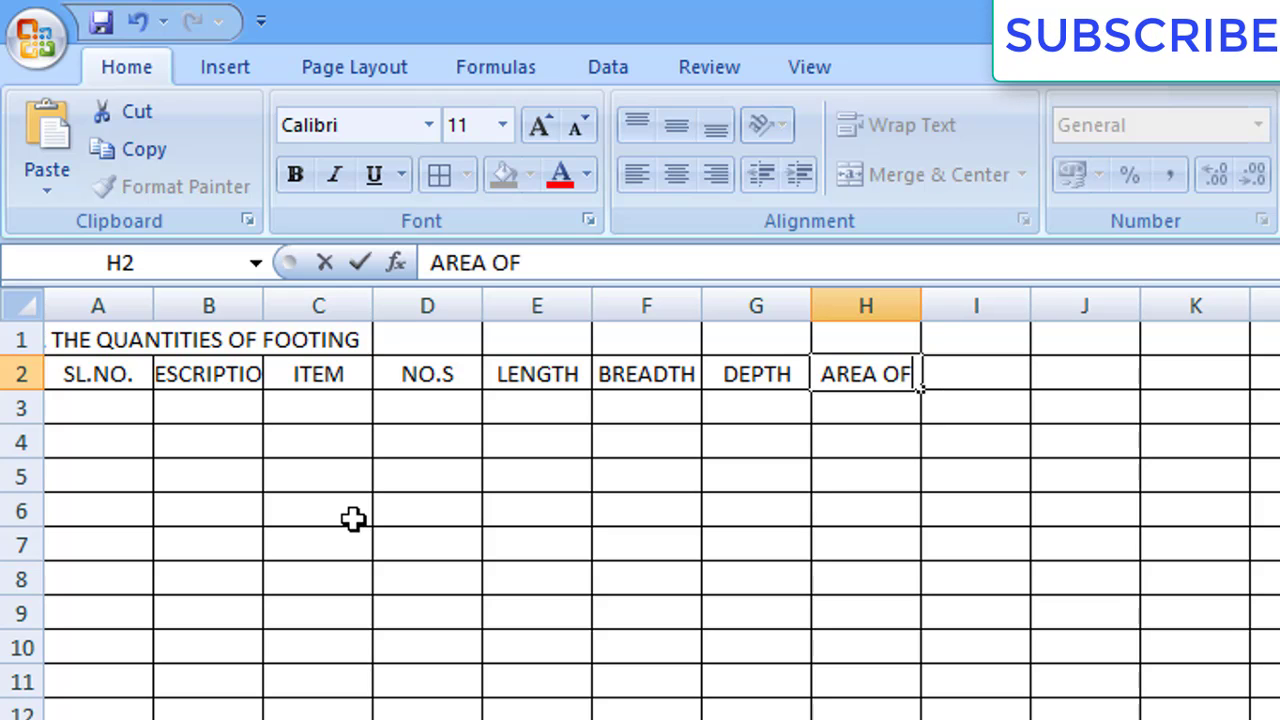
text( FOOTING)
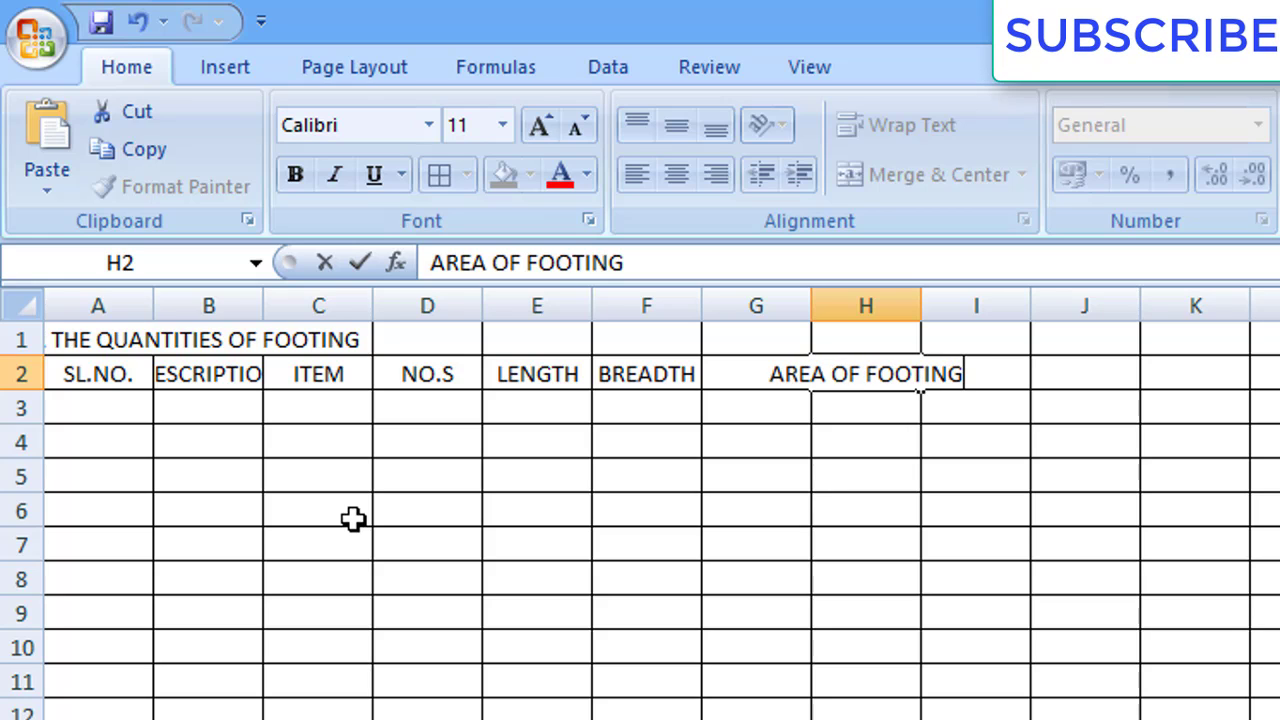
key(Tab)
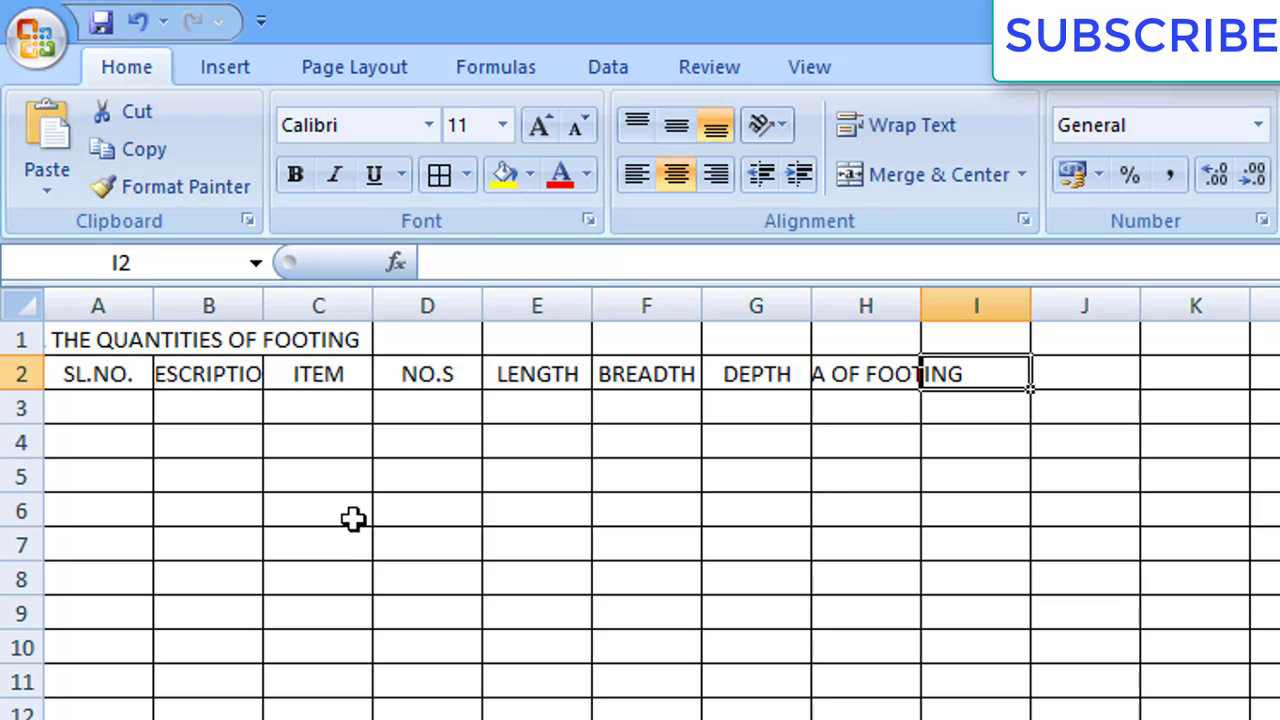
Add headings VOLUME OF CONCRETE, SHUTTERING AREA, BITUMEN PAINT AREA and REMARKS
text(SHUTTERIN)
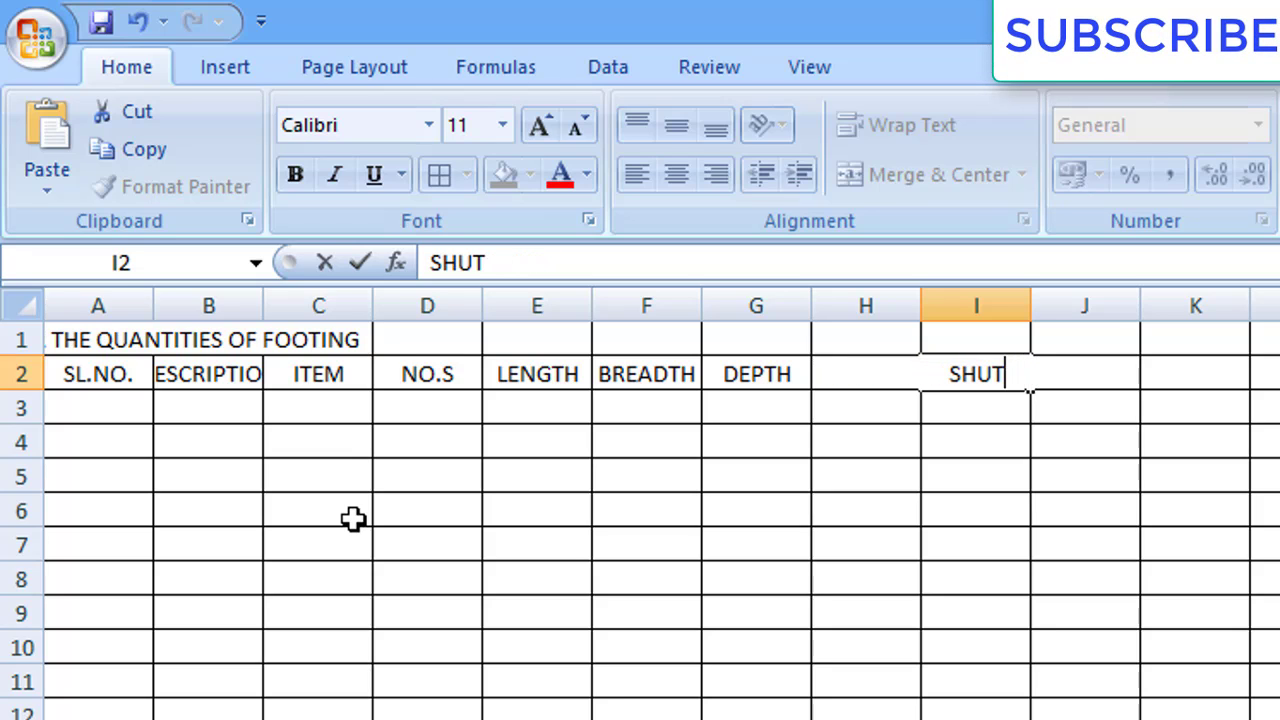
key(BackSpace)
key(BackSpace)
key(BackSpace)
key(BackSpace)
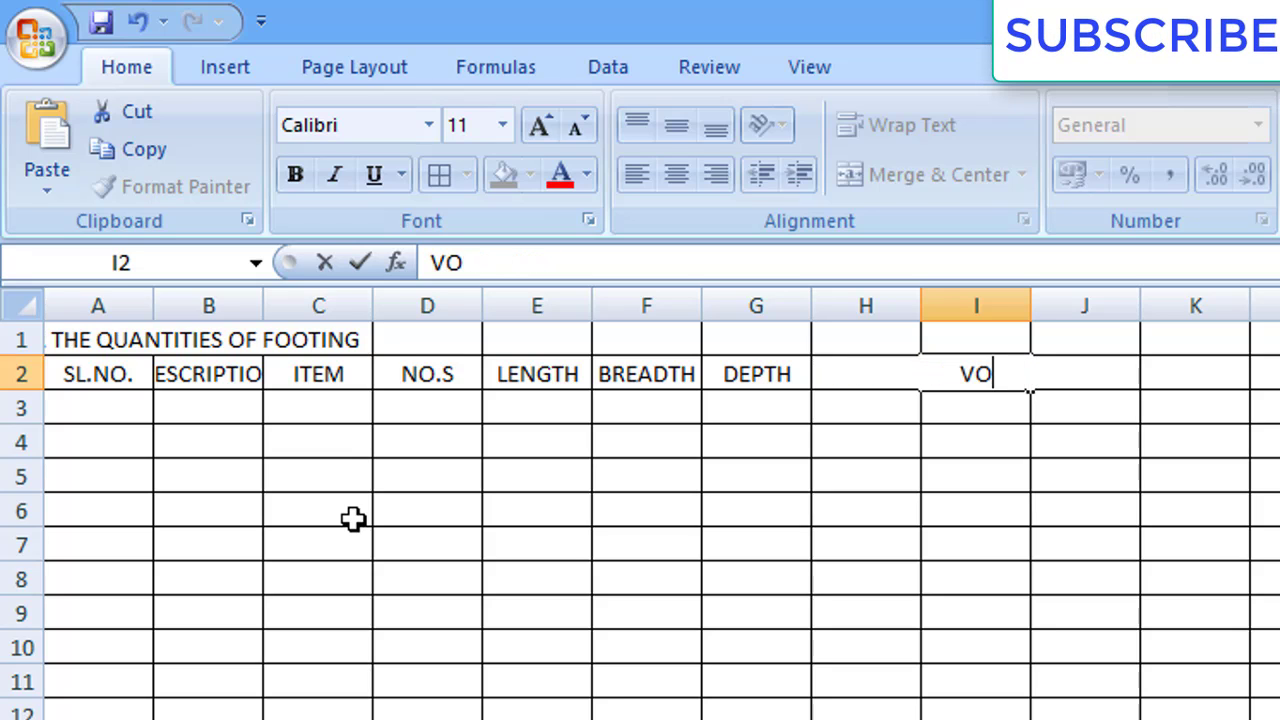
text(F)
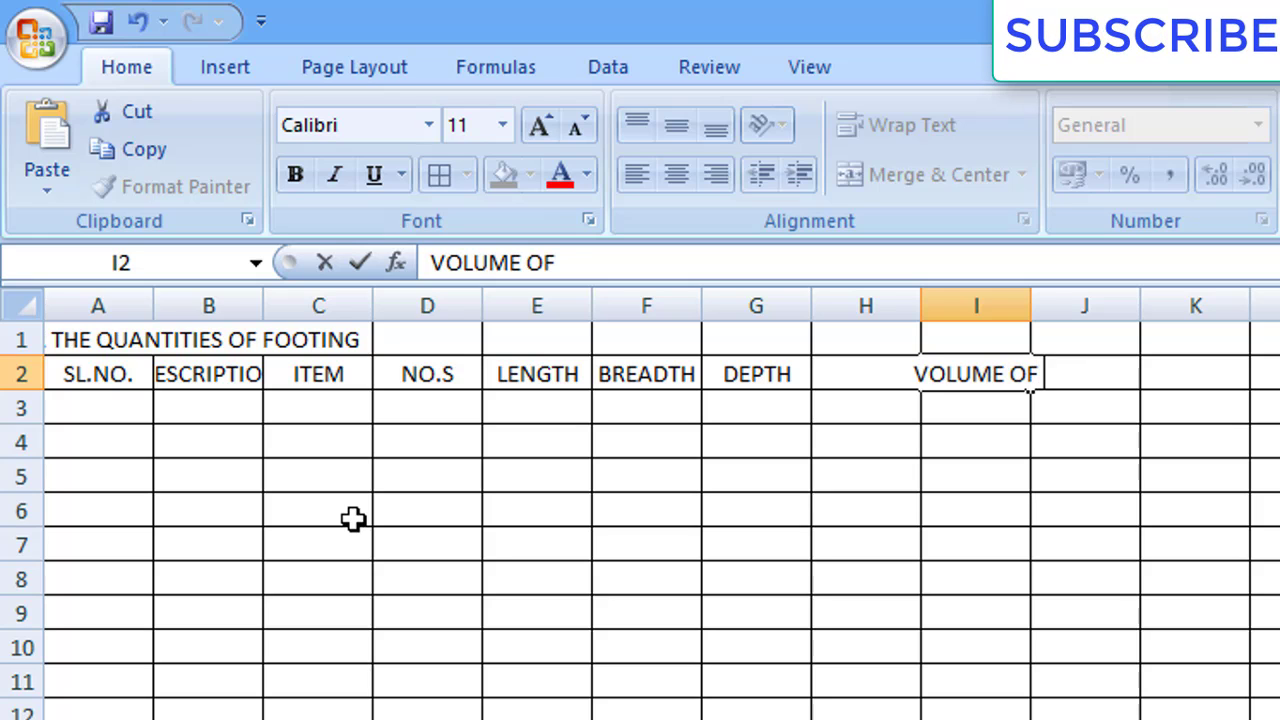
text( CONCRETE)
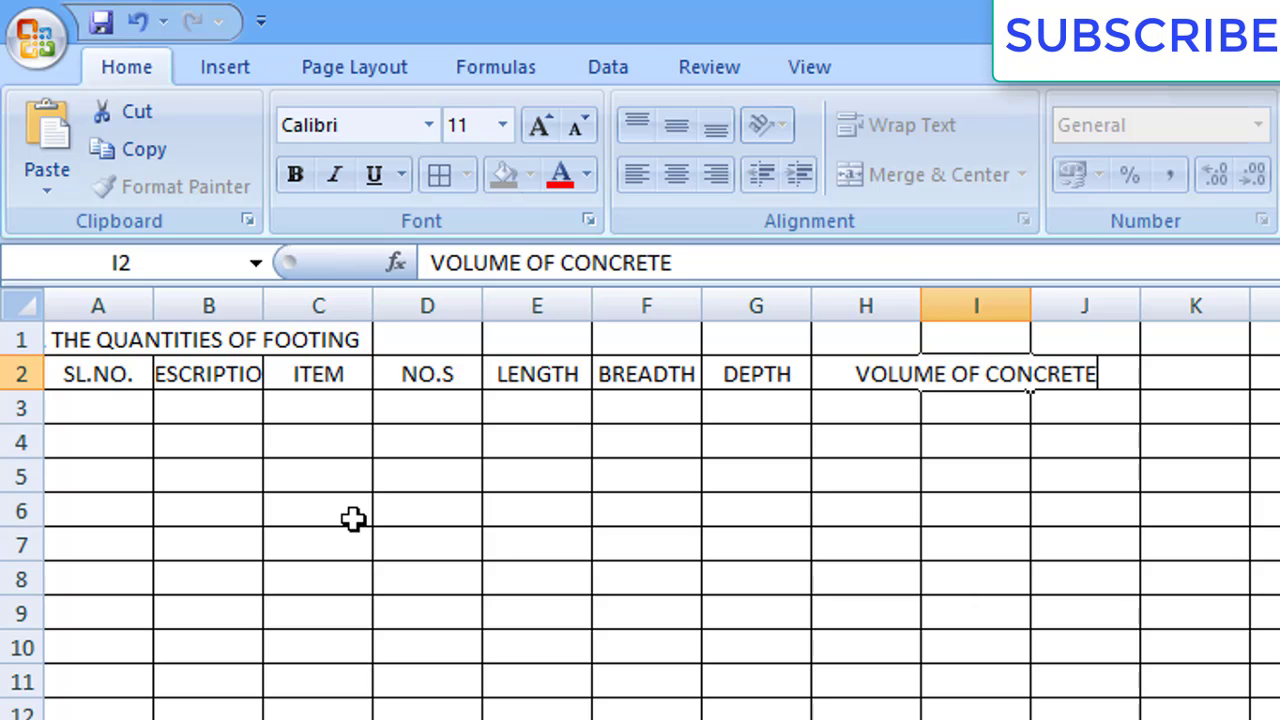
key(Tab)
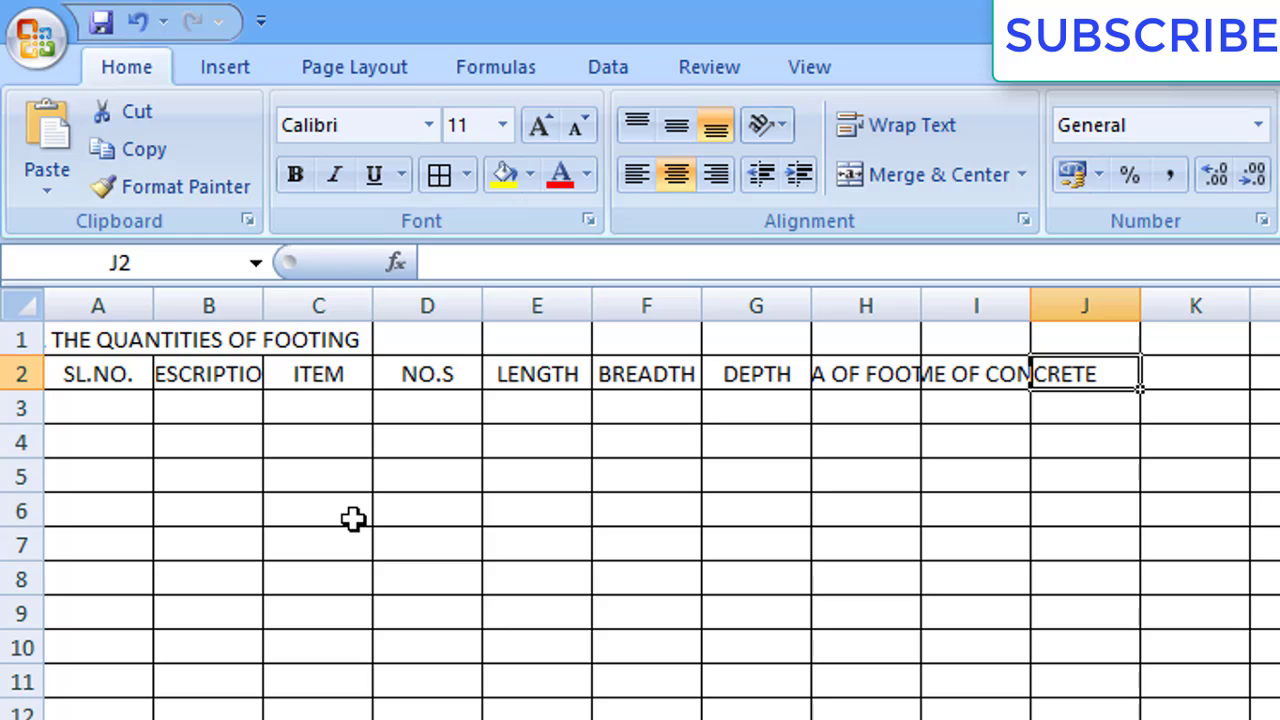
text(SHUTTER)
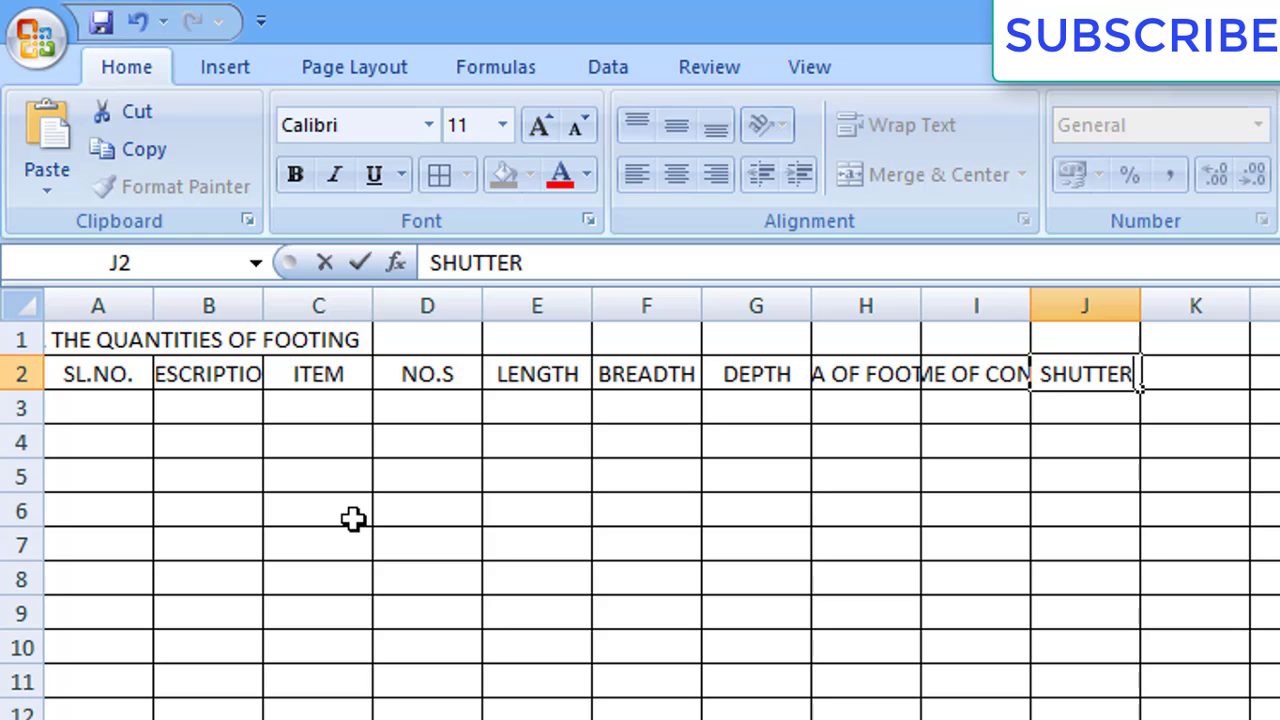
text(ING AREA)
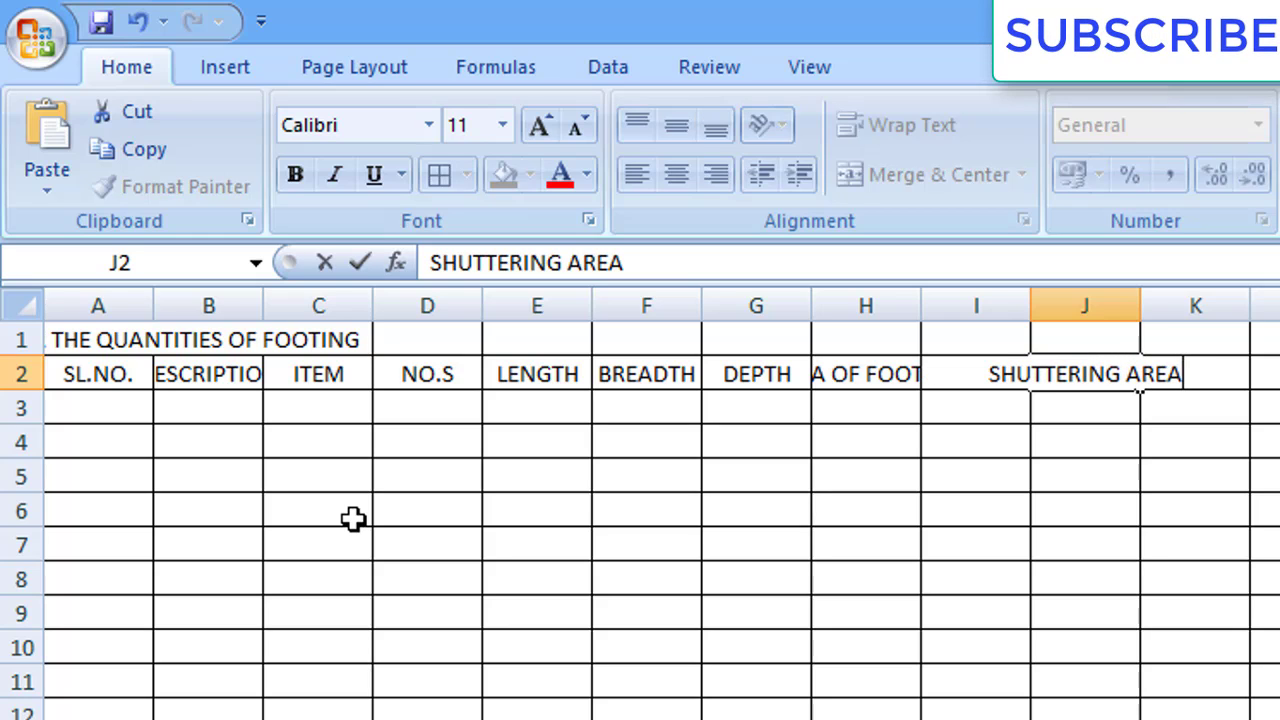
key(Tab)
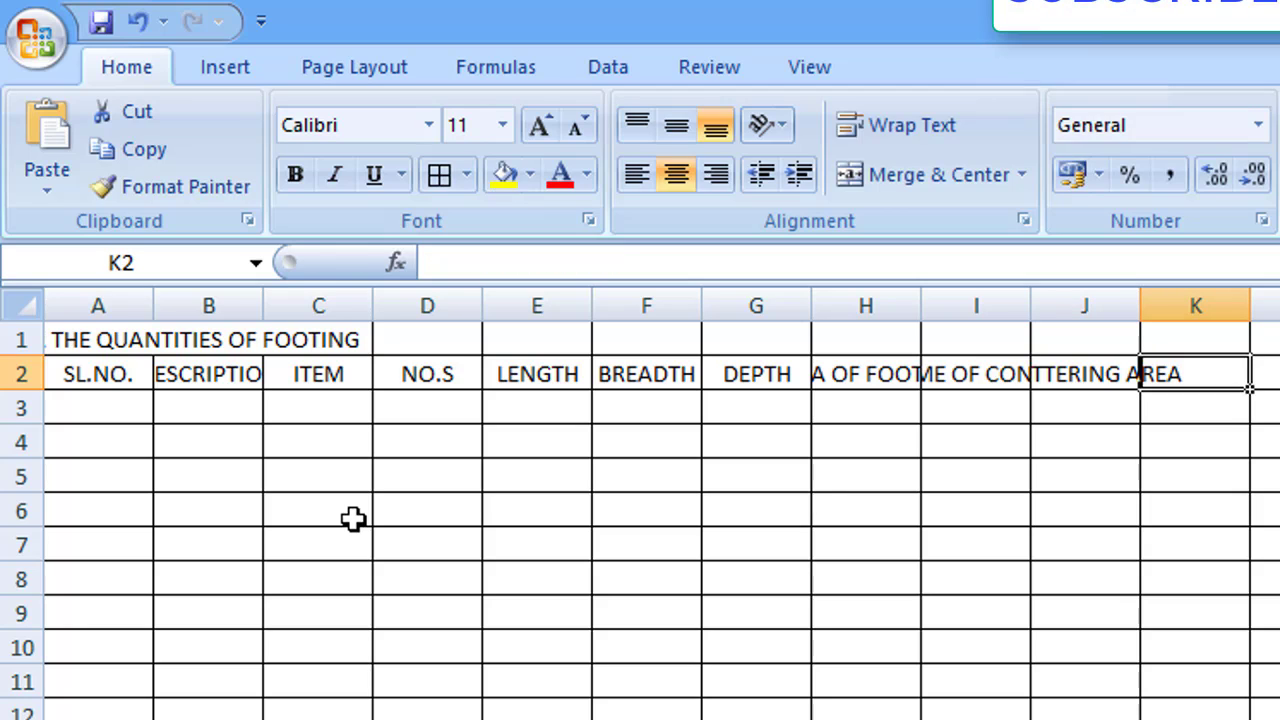
text(BITUME)
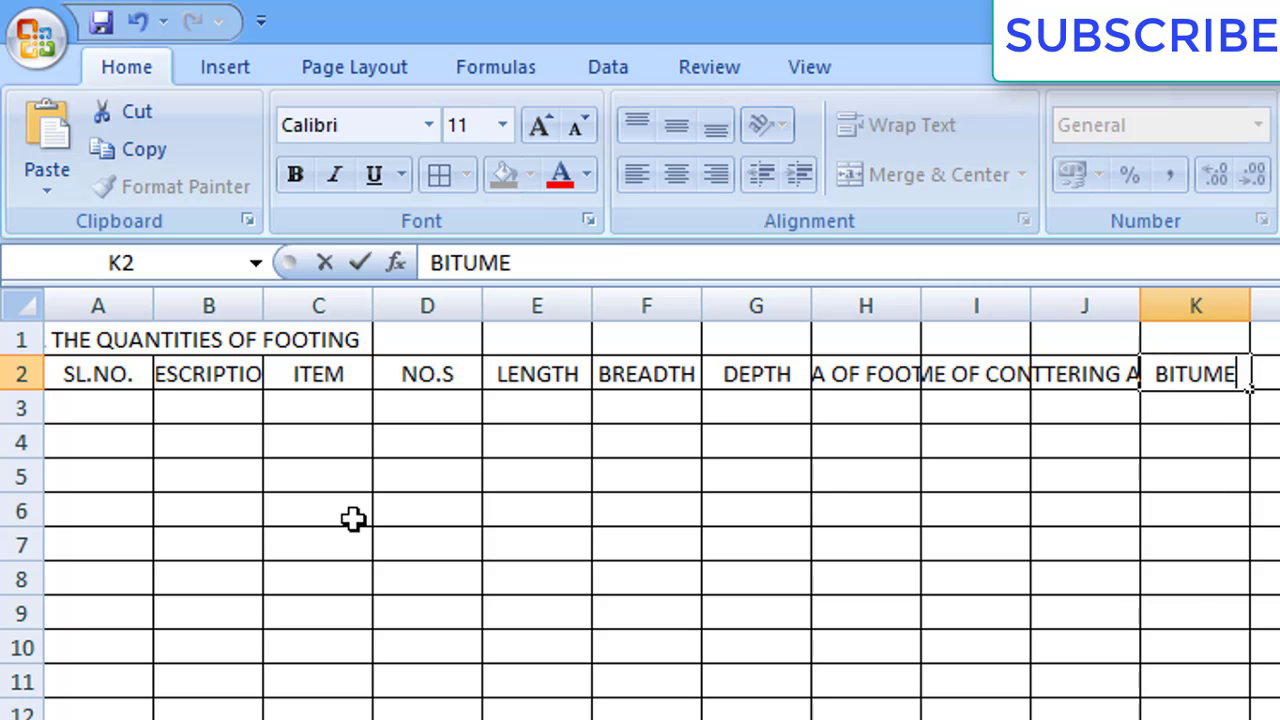
text(N PAINT)
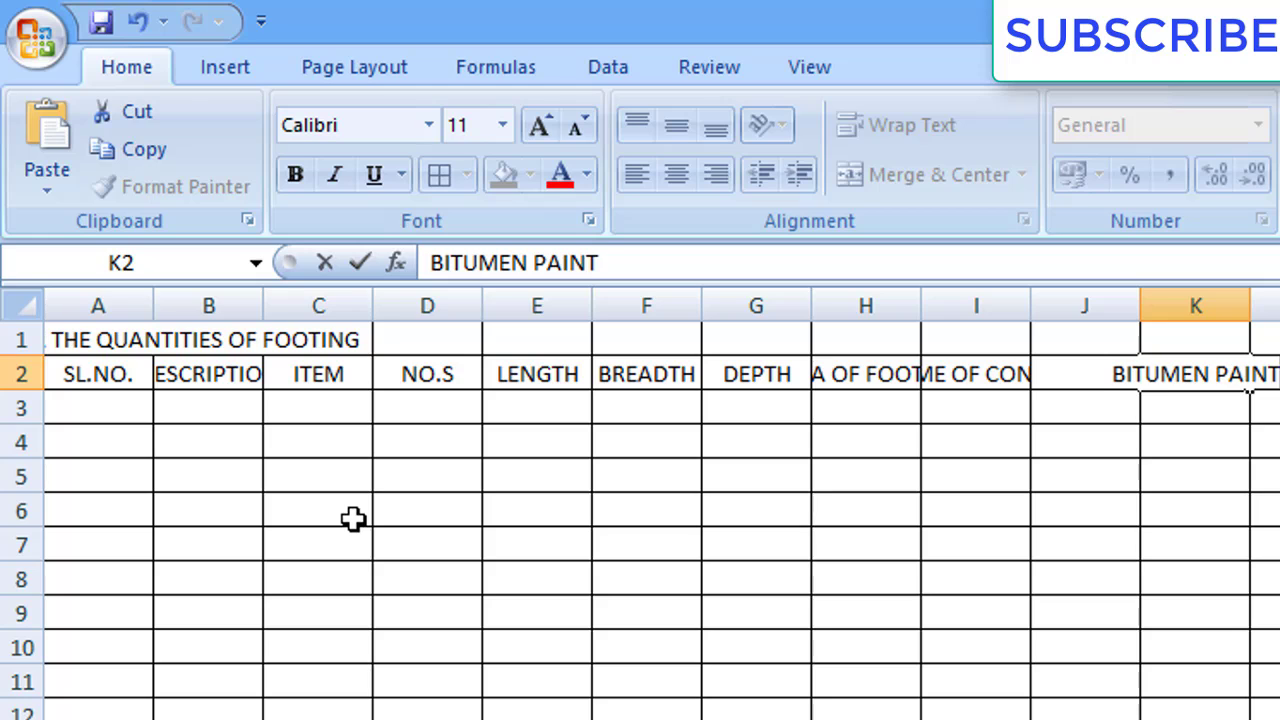
text( AR)
key(BackSpace)
text(AREA)
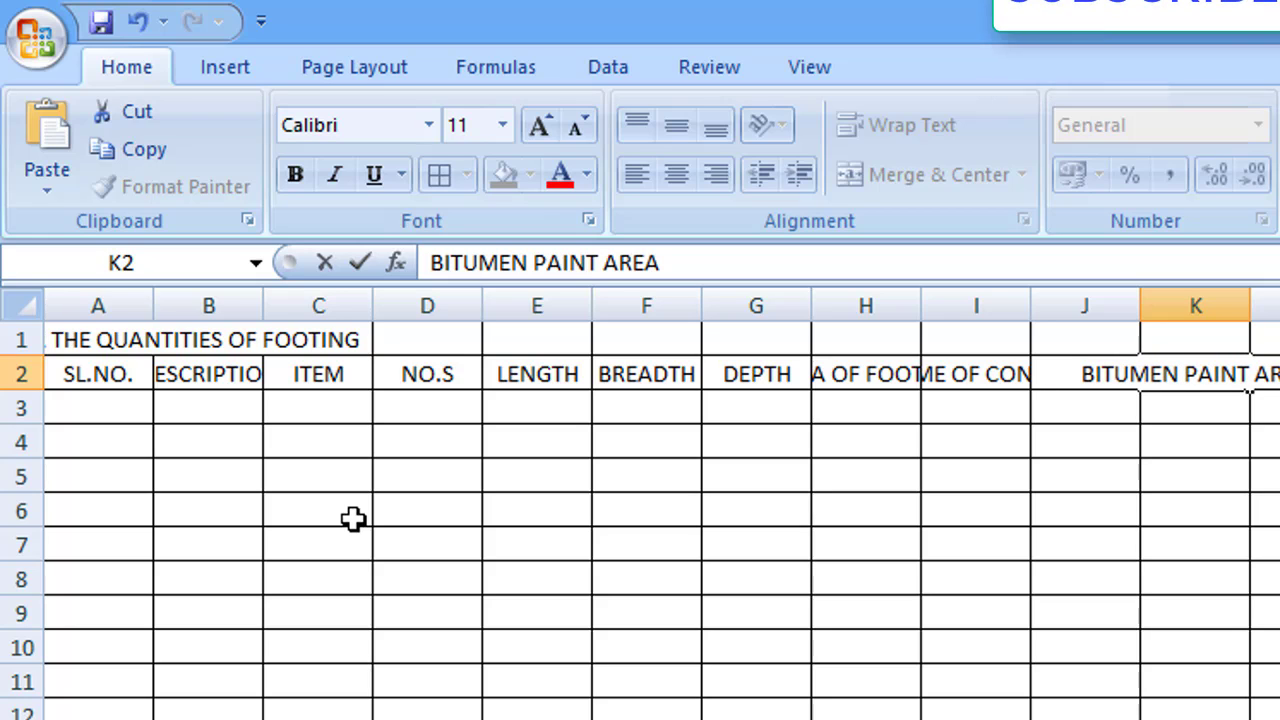
key(Tab)
text(REM)
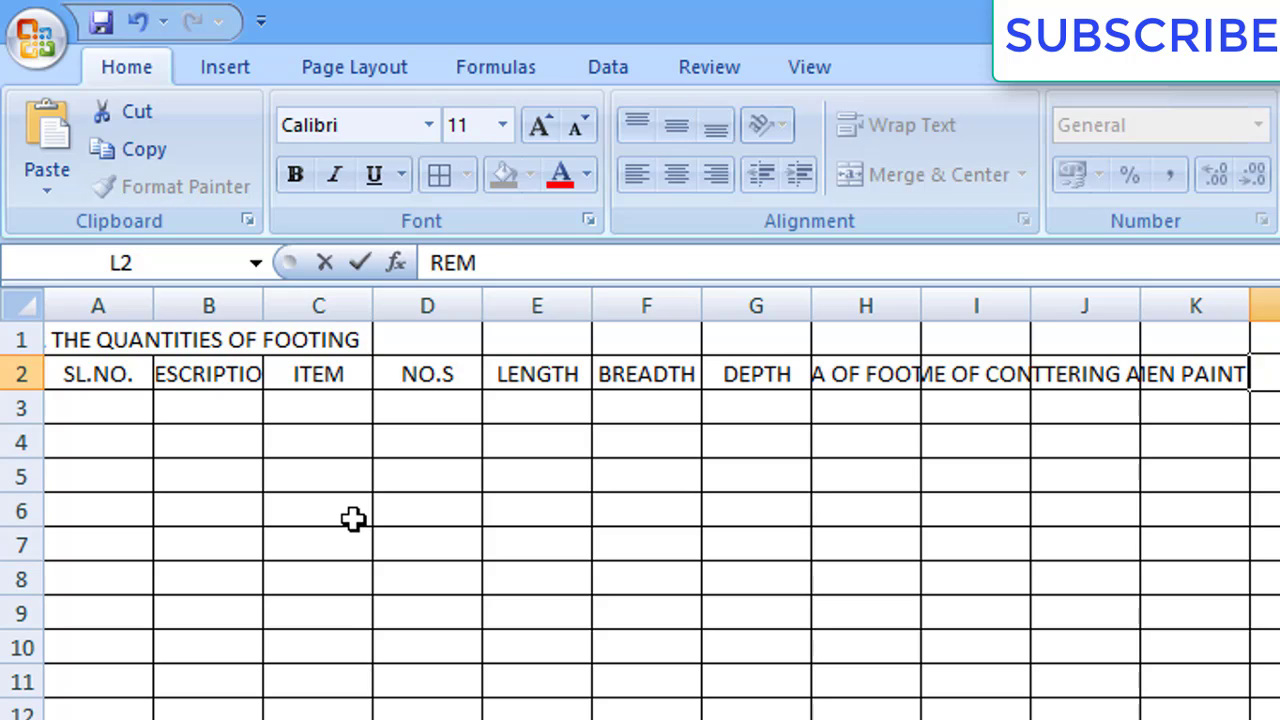
text(ARKS)
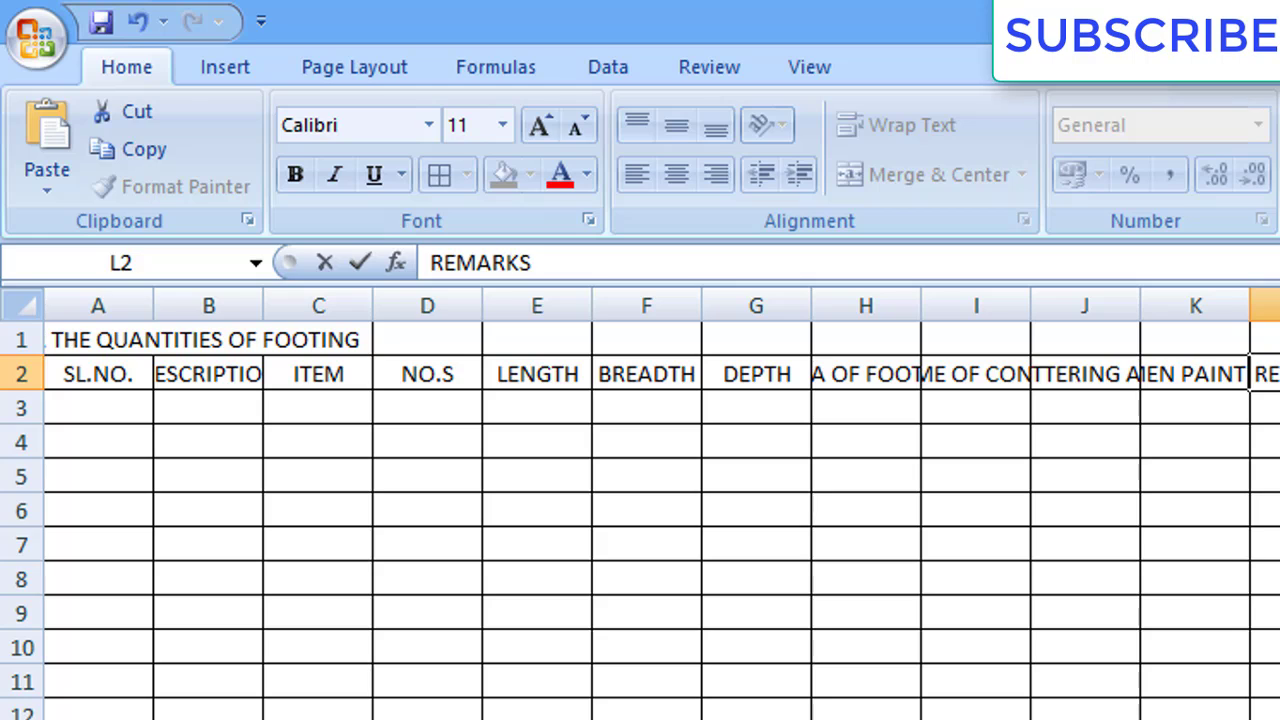
drag(1265, 579, 1265, 545)
Merge and centre the title across A1:L1 and auto-fit all columns
click(1265, 374)
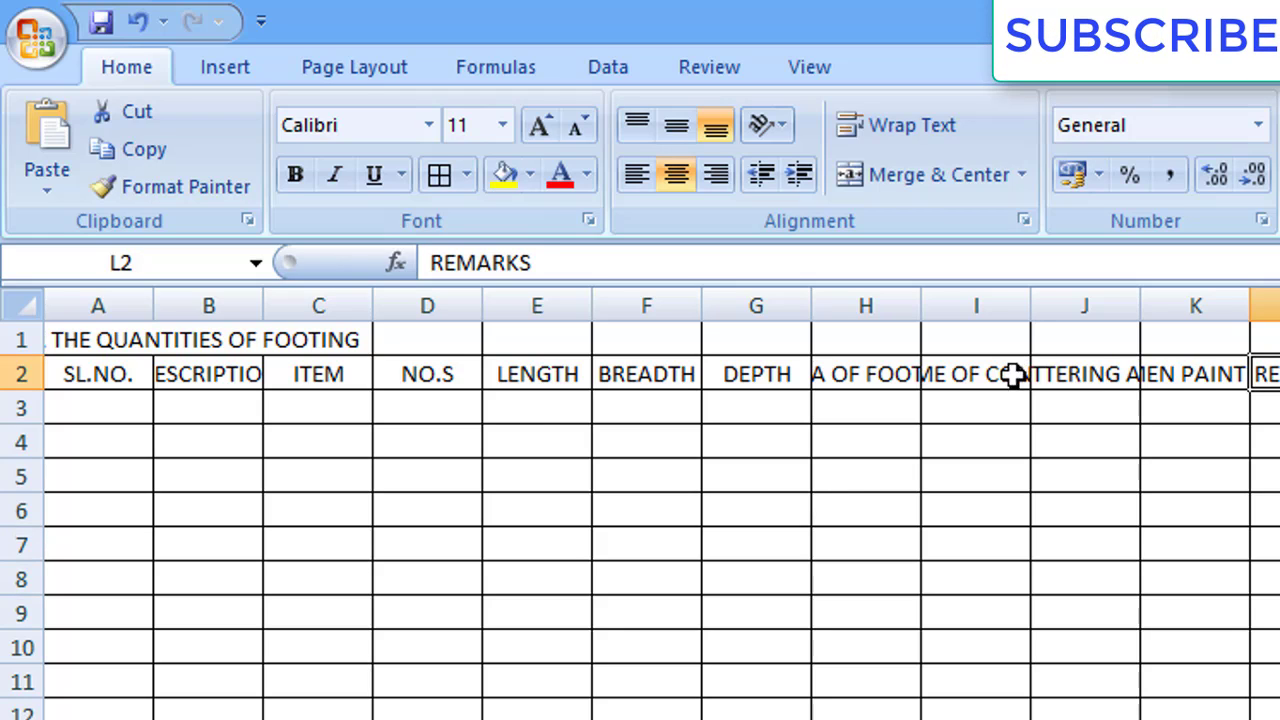
click(105, 341)
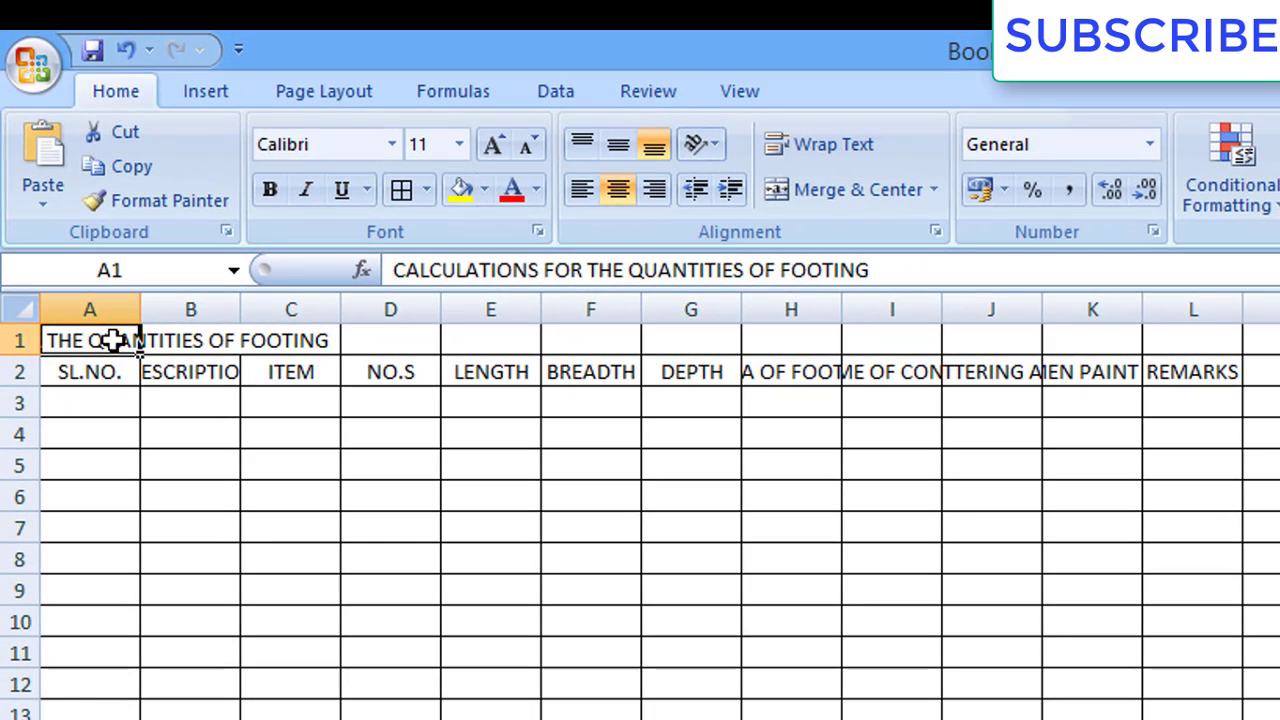
drag(113, 340, 1205, 344)
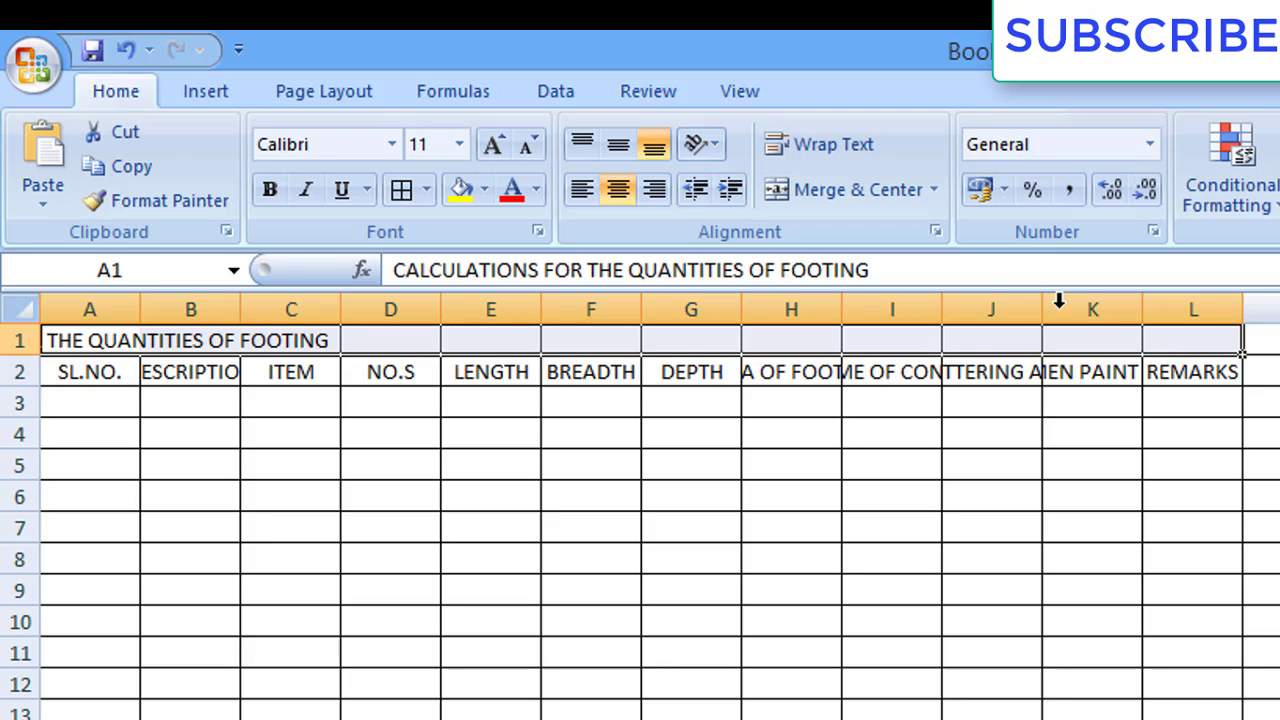
click(845, 190)
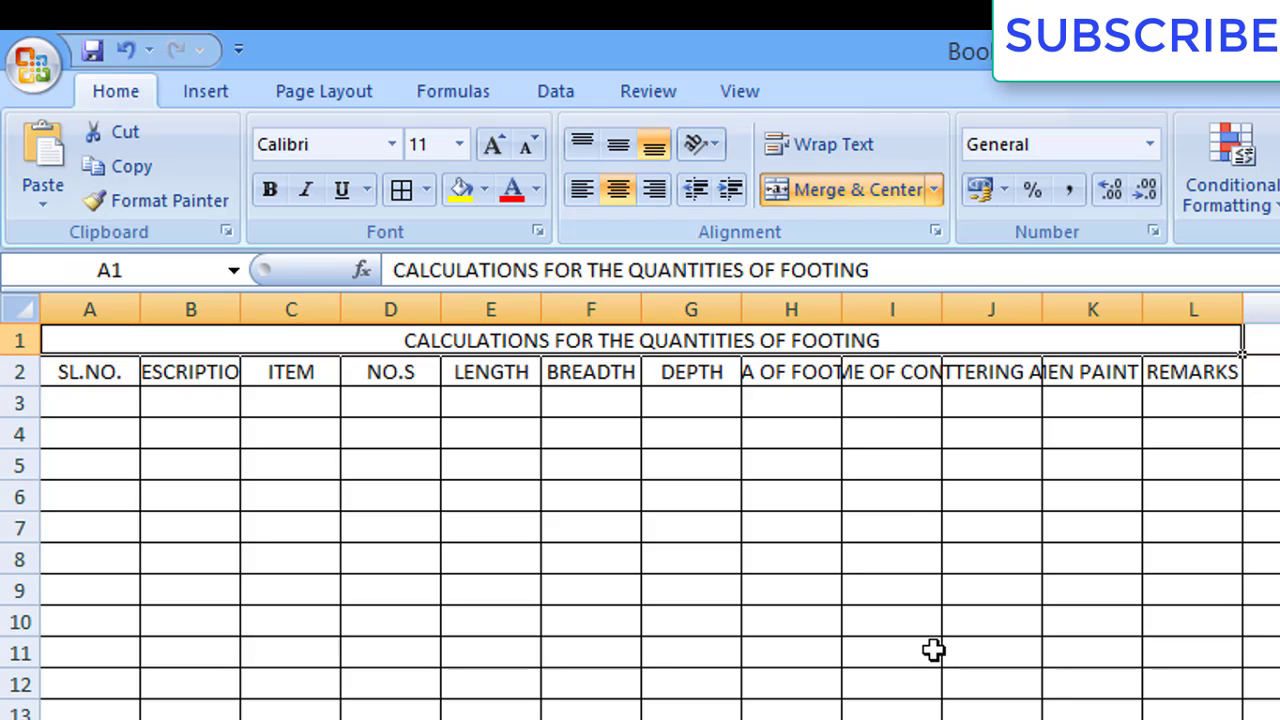
click(207, 505)
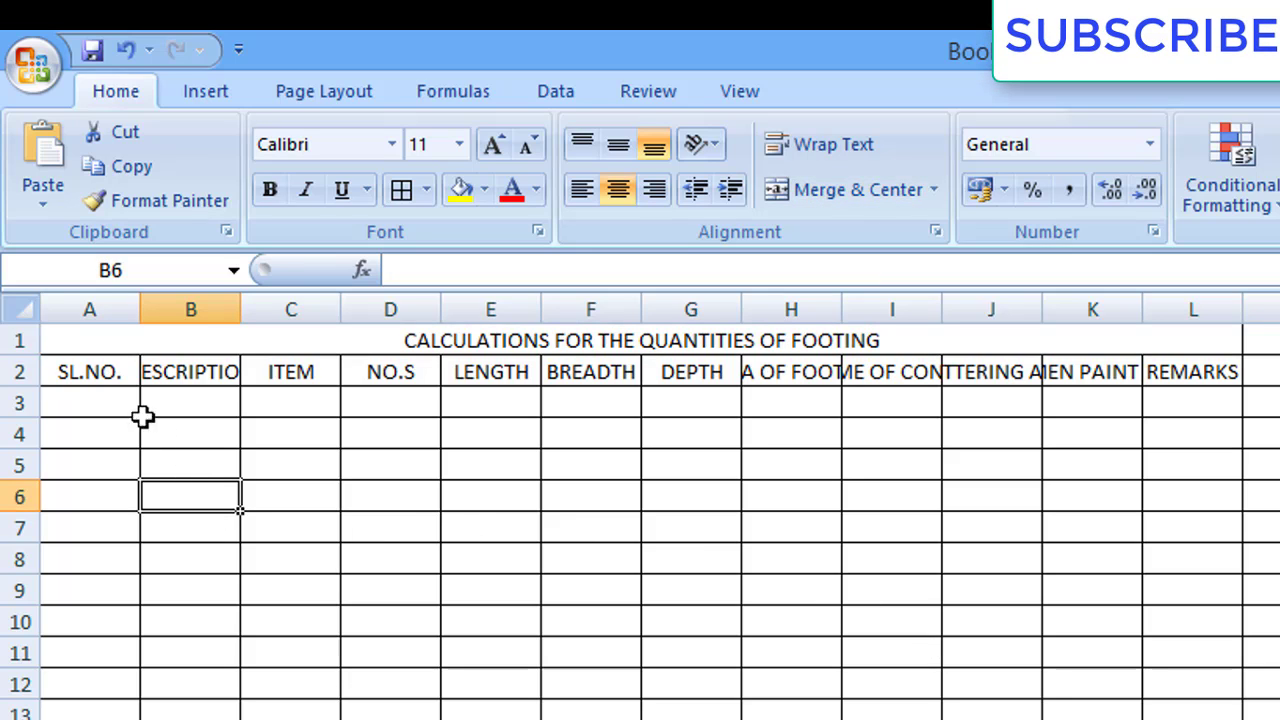
click(26, 310)
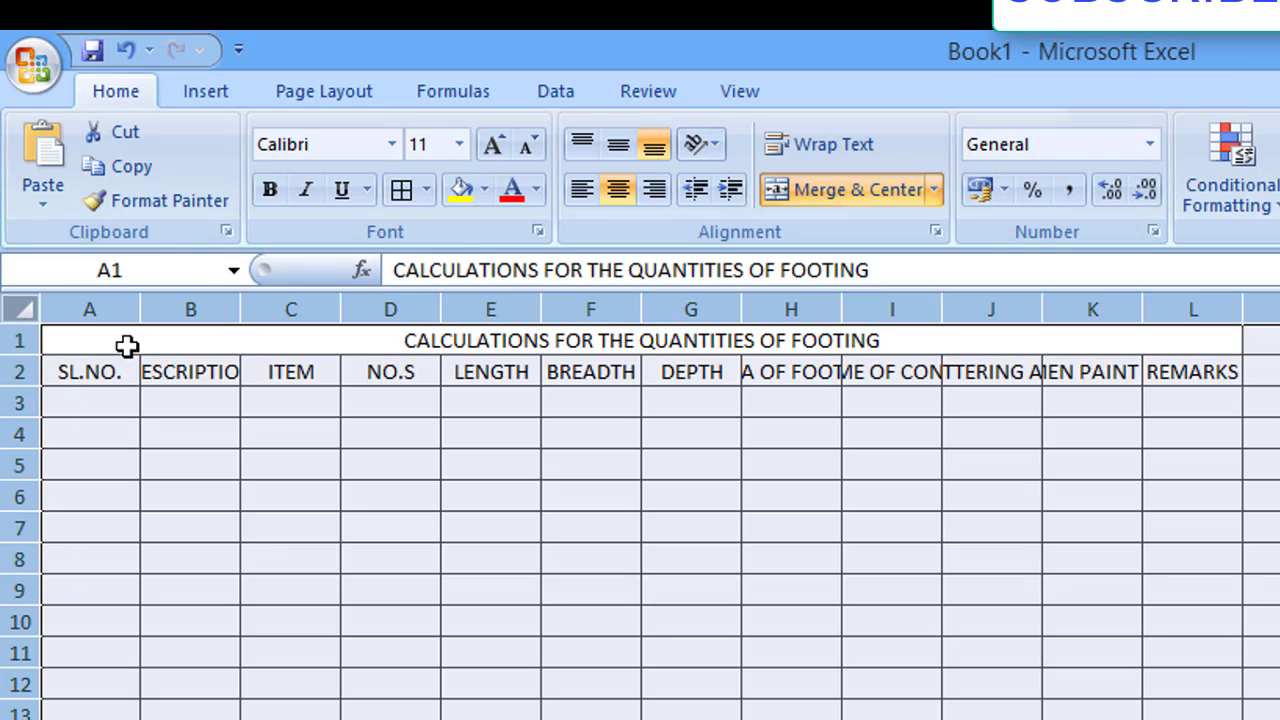
double_click(140, 310)
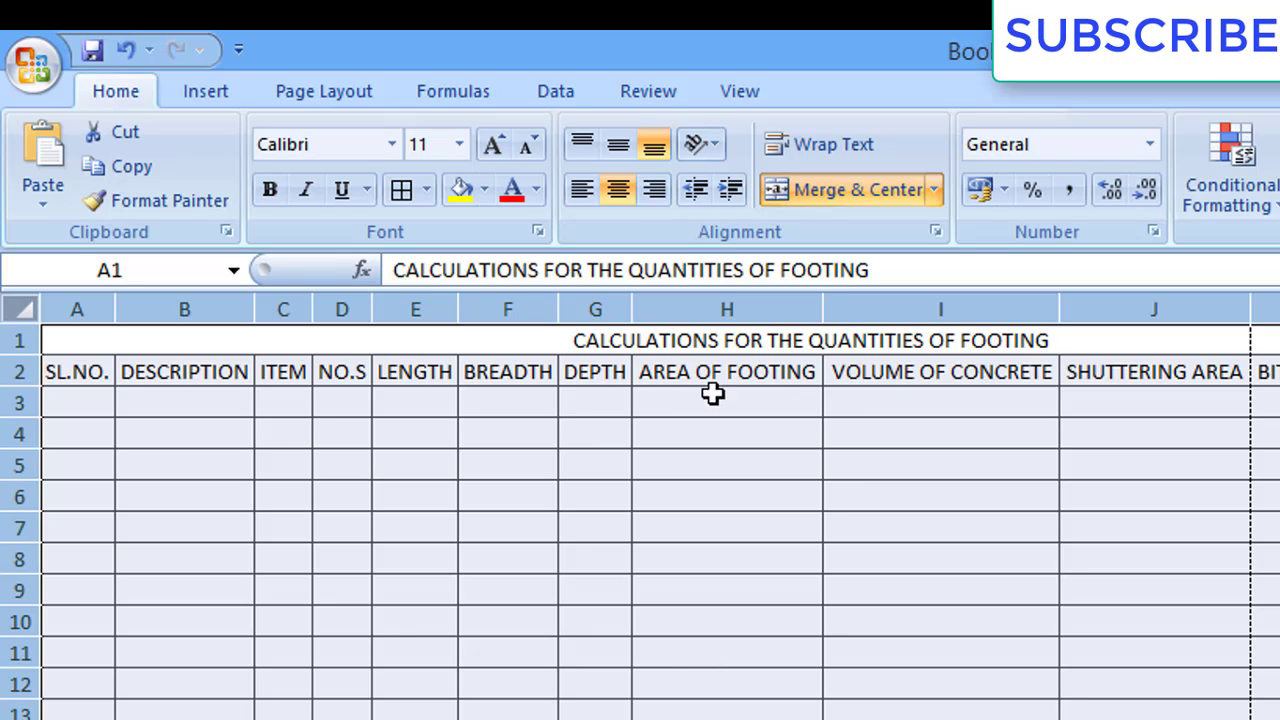
Make rows 1 to 3 bold with a grey fill
drag(110, 345, 120, 400)
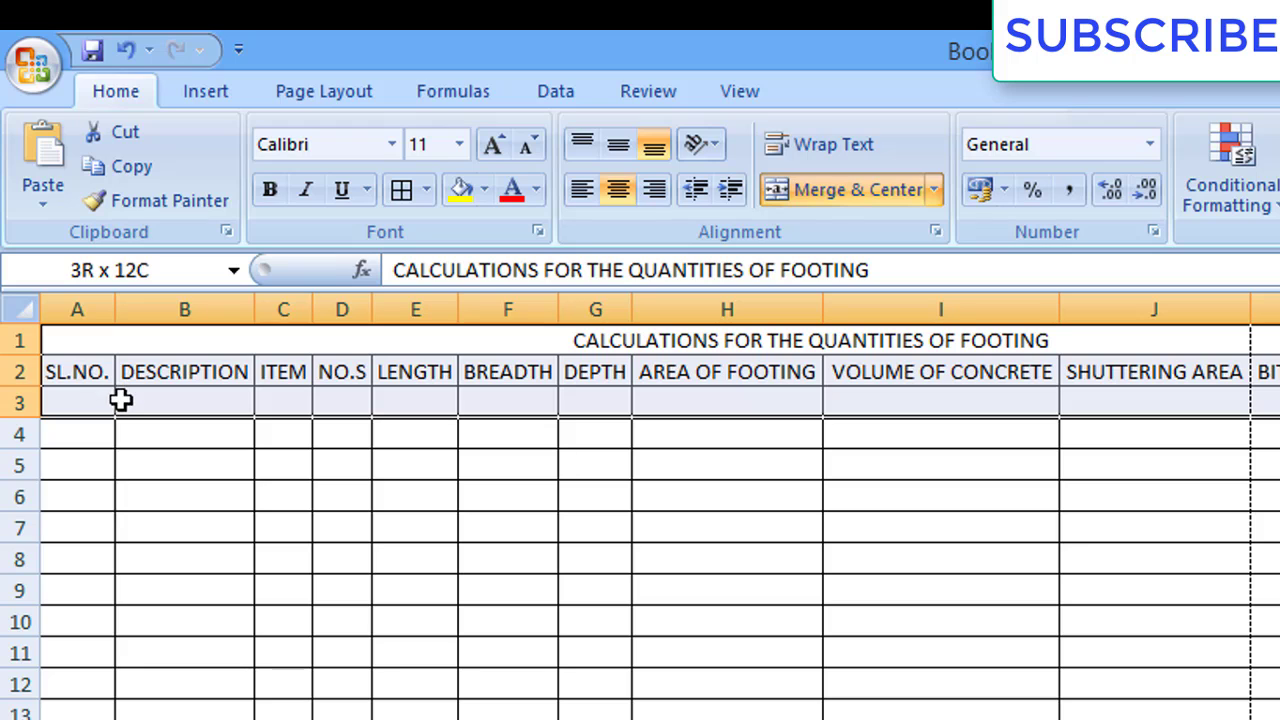
click(271, 190)
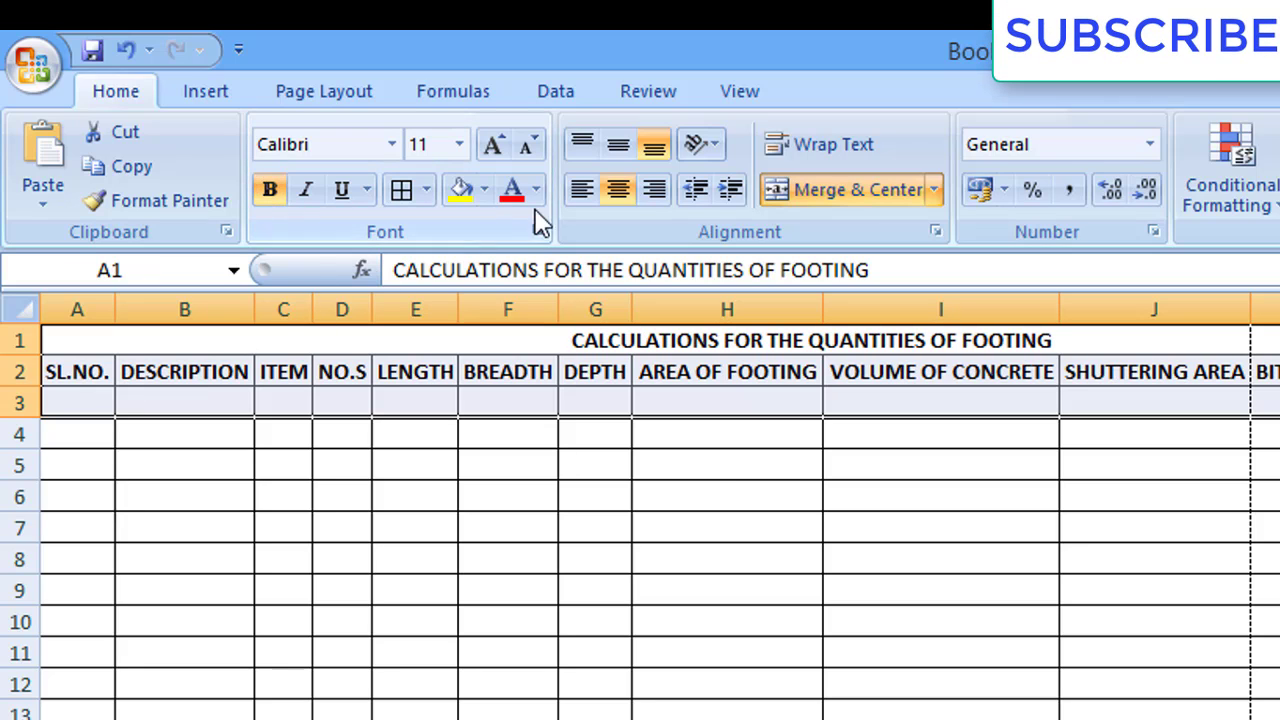
click(484, 190)
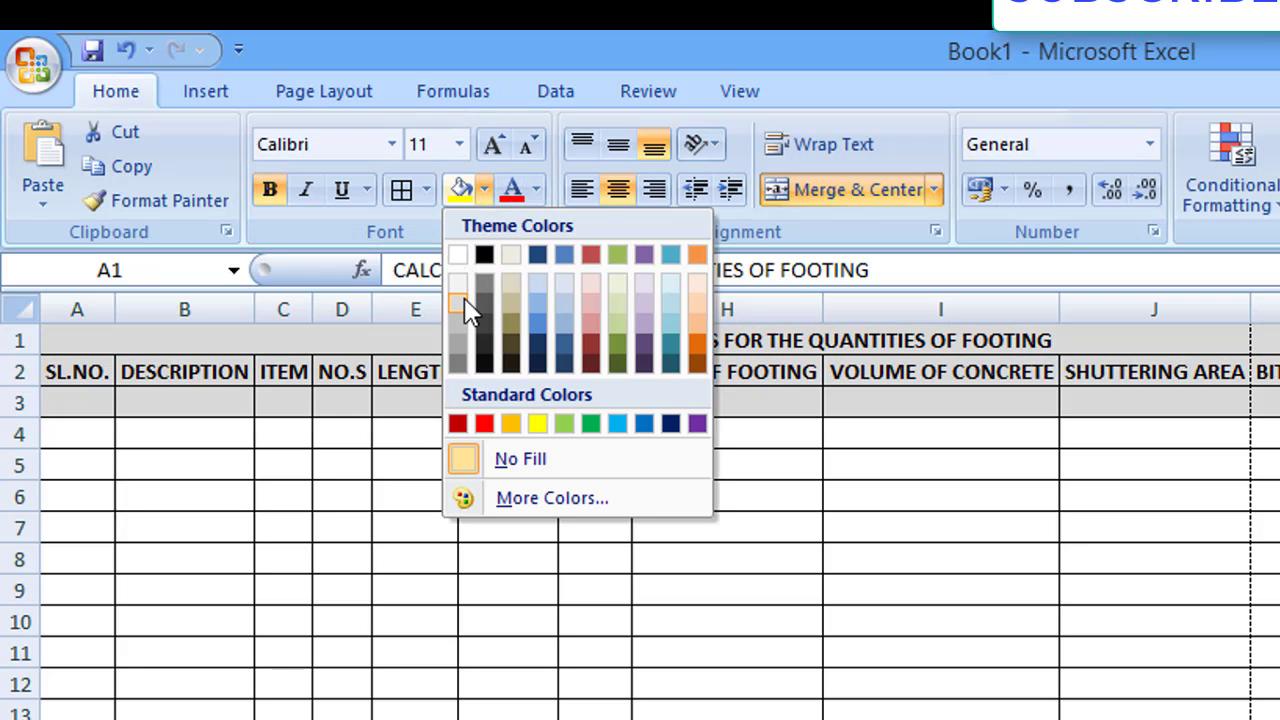
click(463, 317)
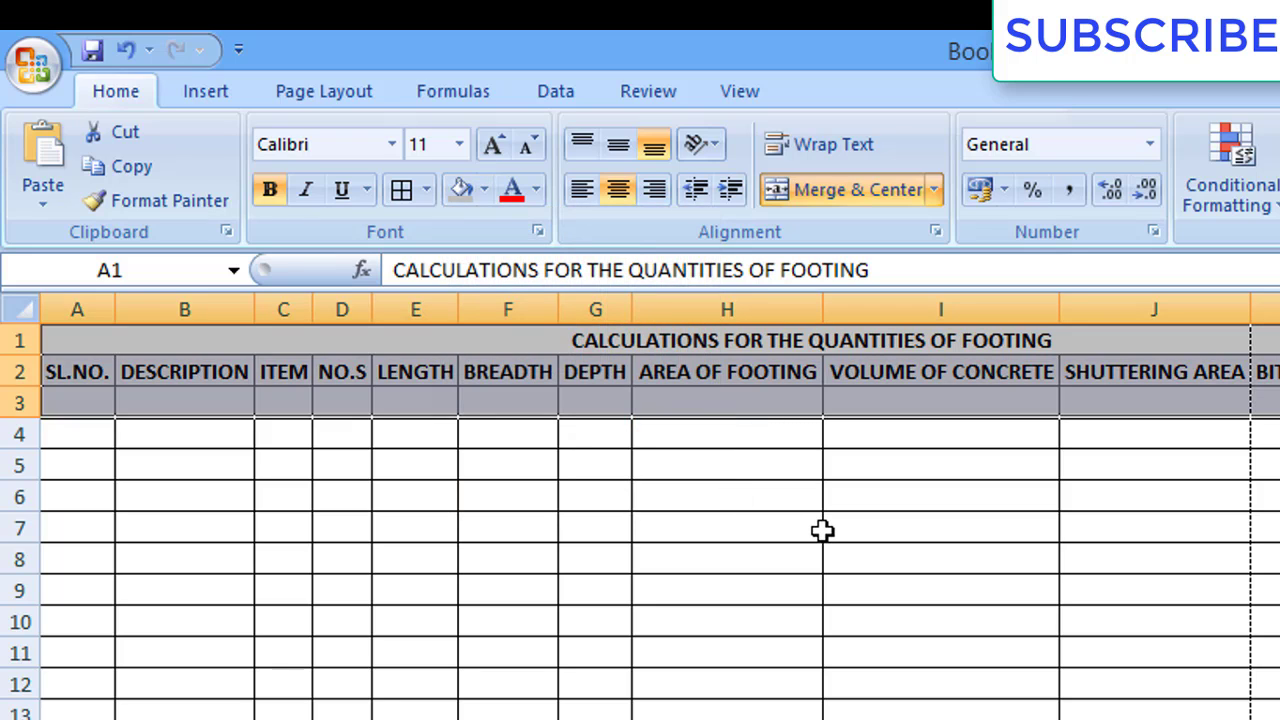
click(413, 404)
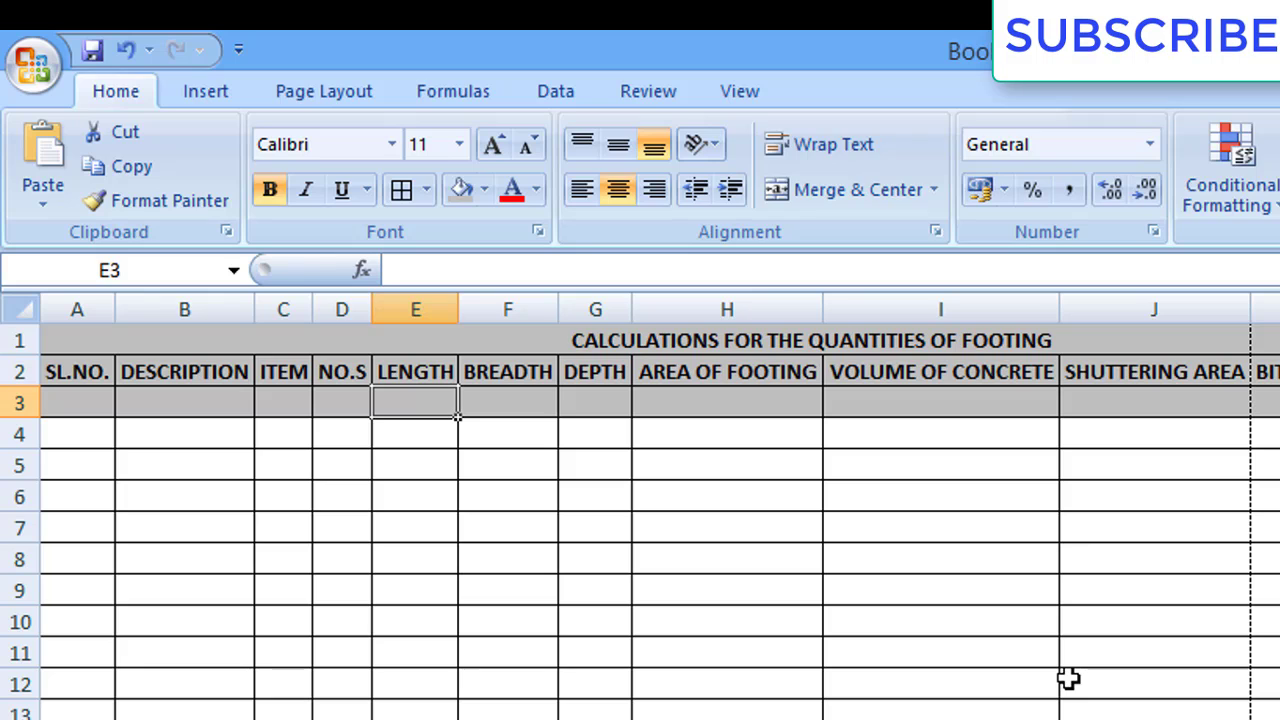
Enter IN M as the unit for length, breadth and depth in E3:G3
text(1)
key(Tab)
text(IN M)
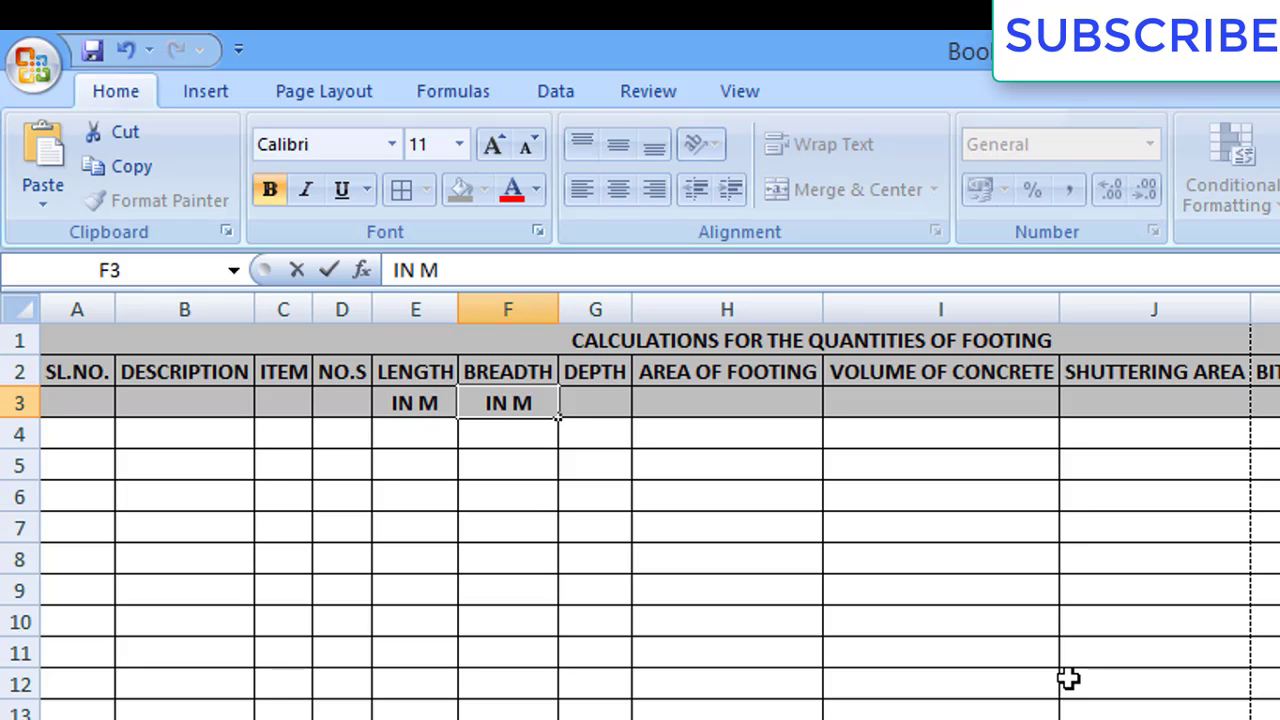
key(Tab)
key(Tab)
text(IN)
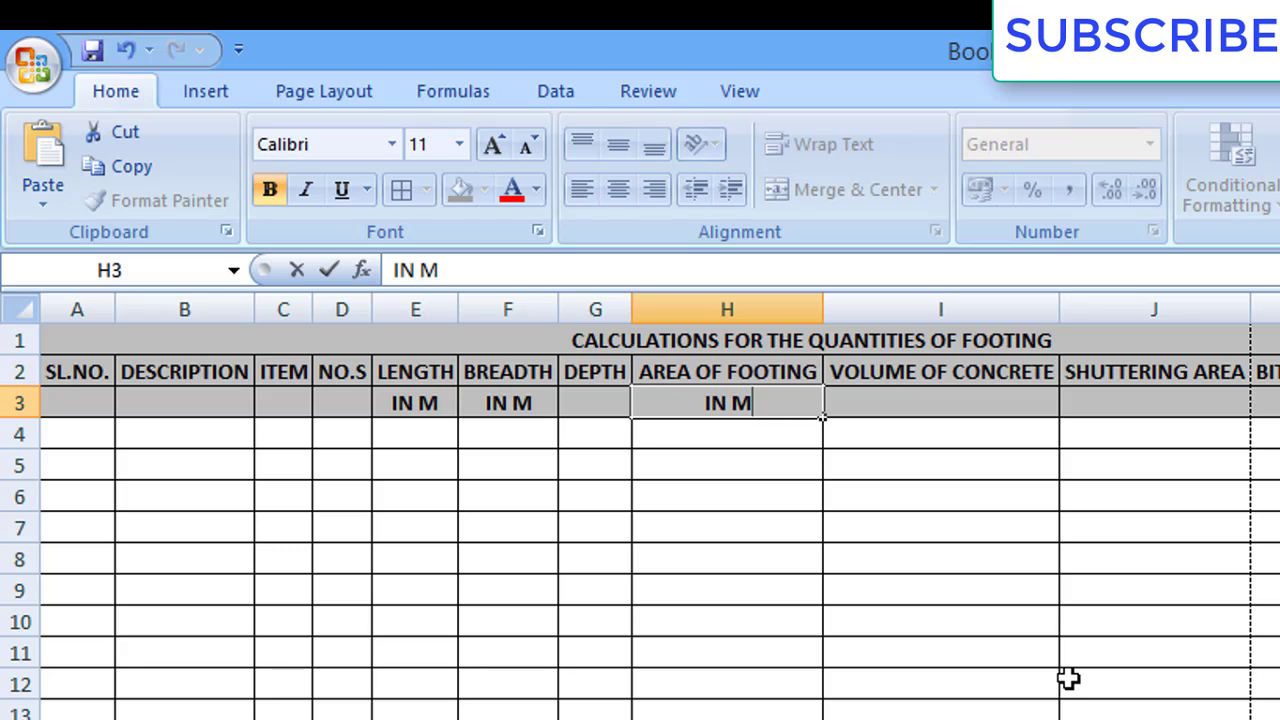
key(BackSpace)
key(BackSpace)
key(BackSpace)
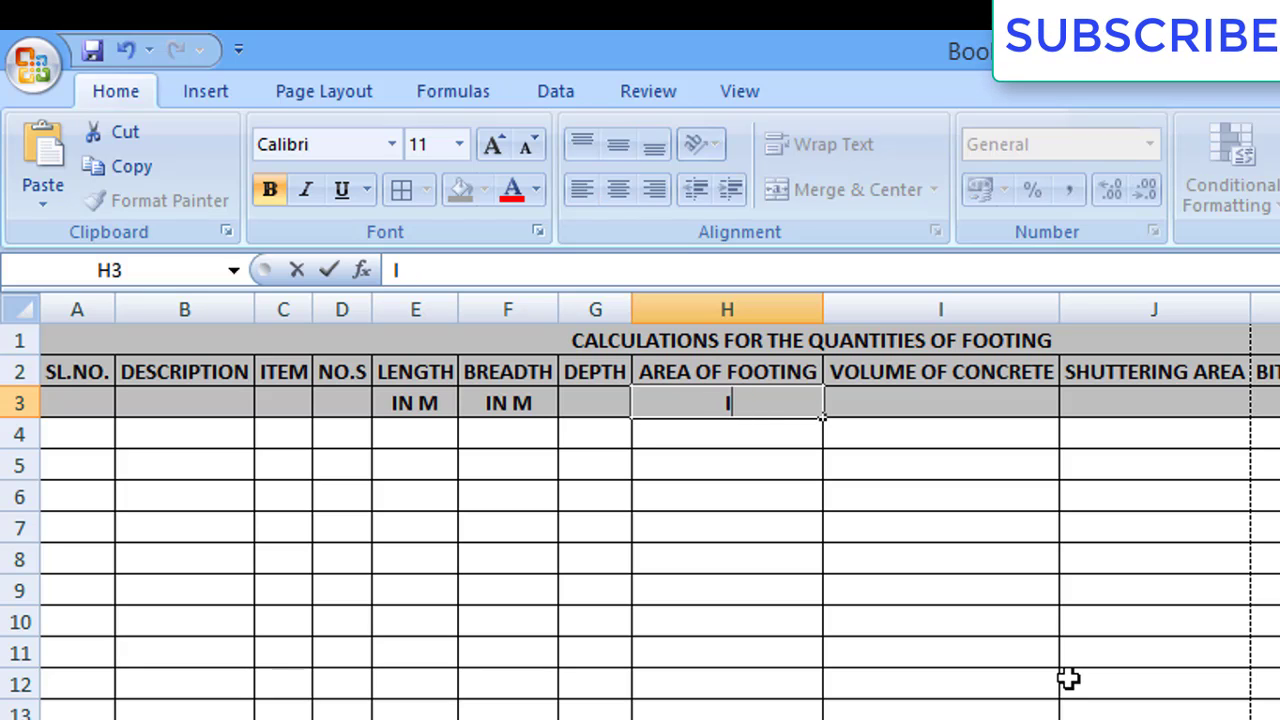
key(Left)
text(IN M)
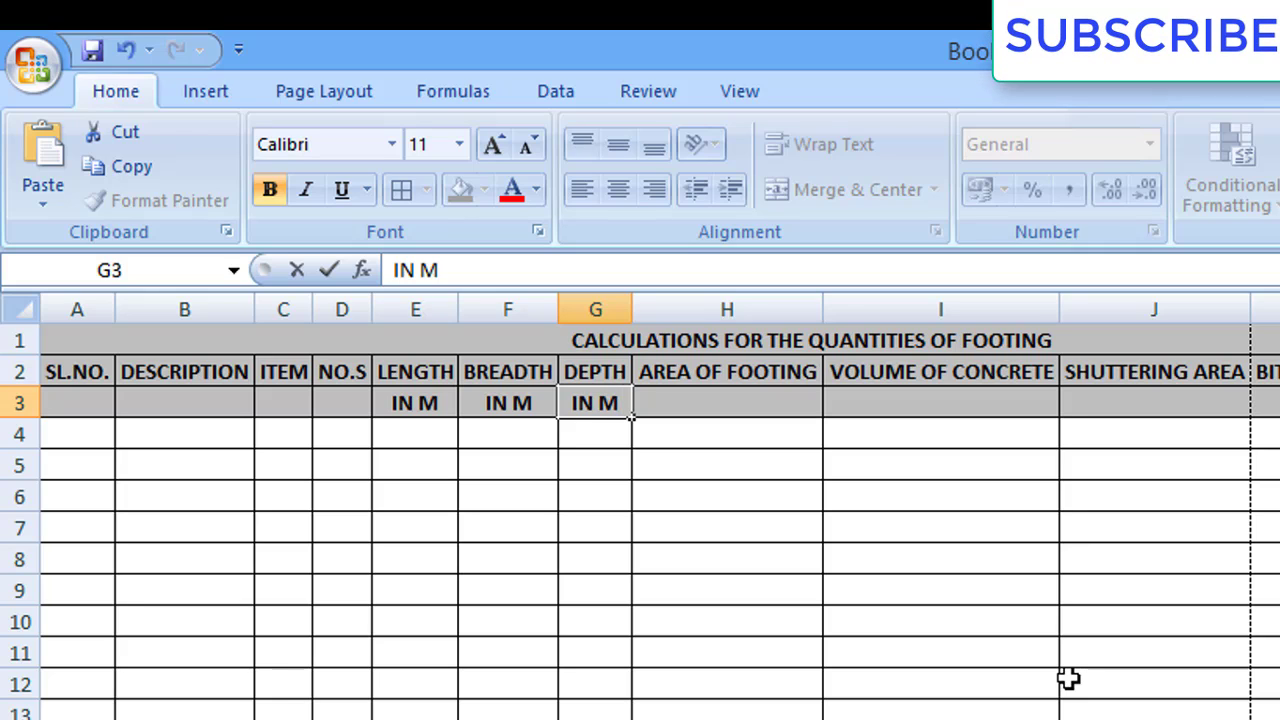
key(Tab)
Enter IN M² in H3 with a superscript 2
text(IN M)
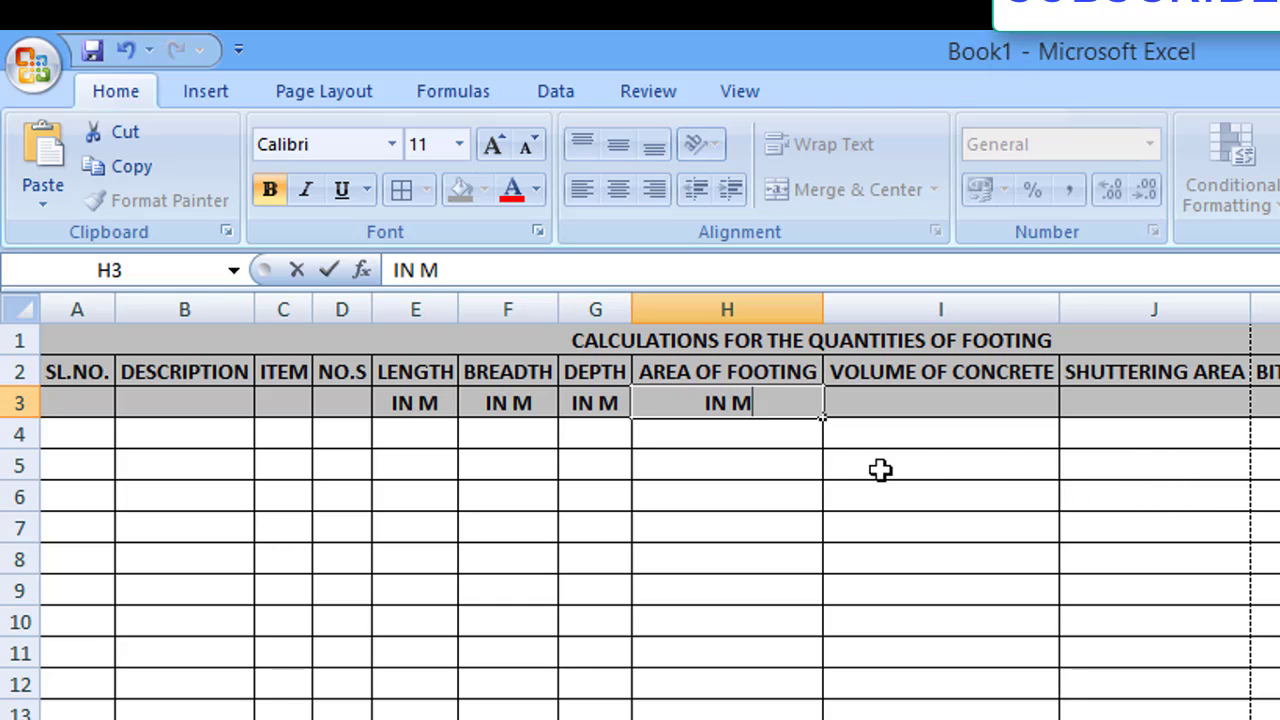
right_click(756, 402)
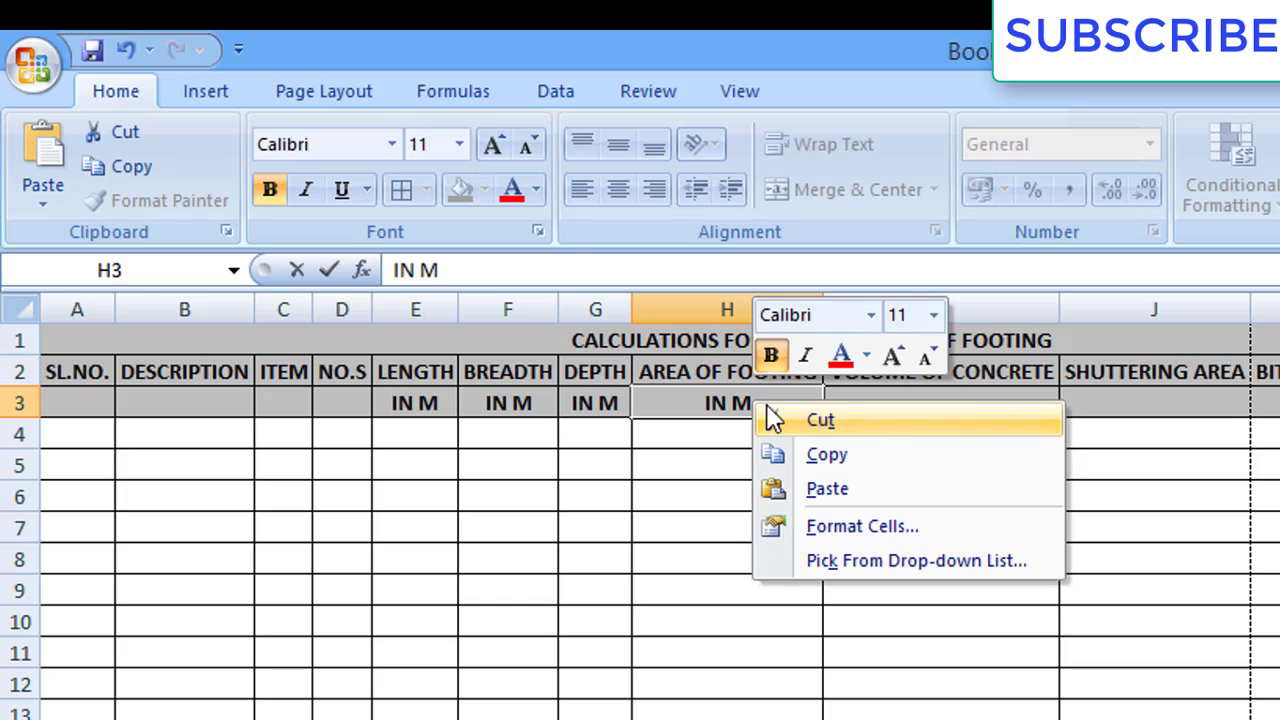
click(880, 532)
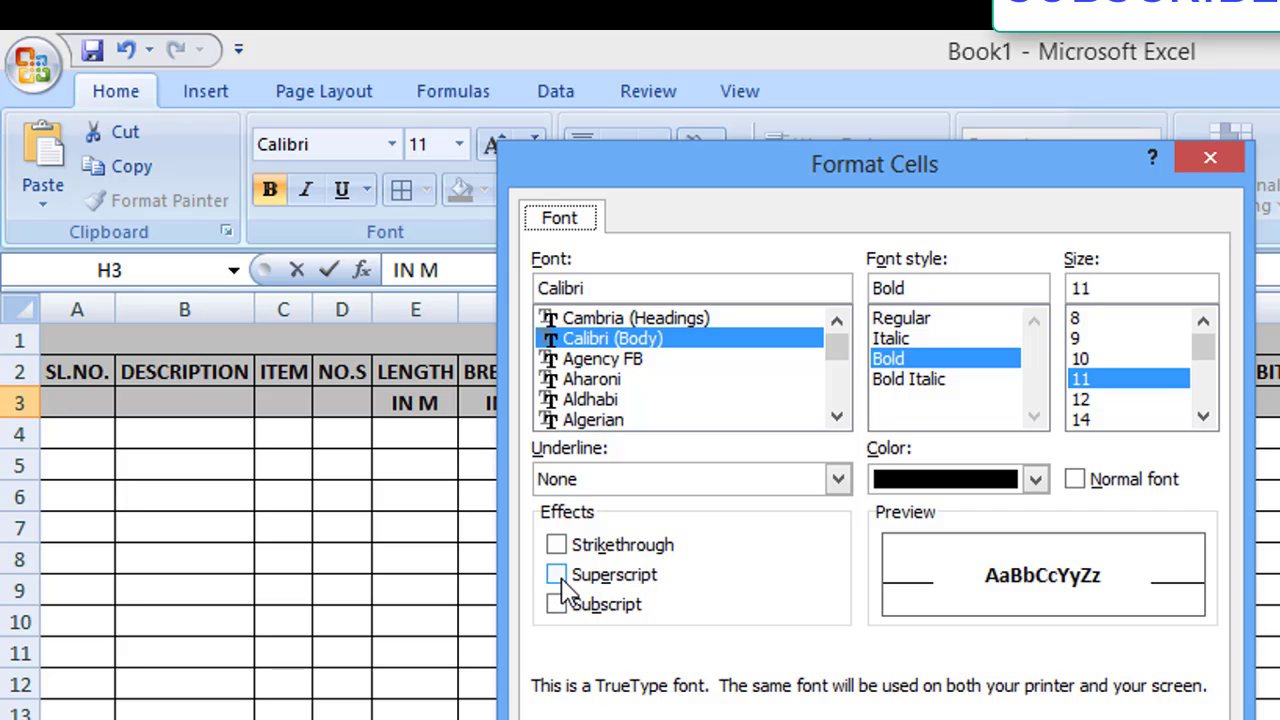
click(568, 582)
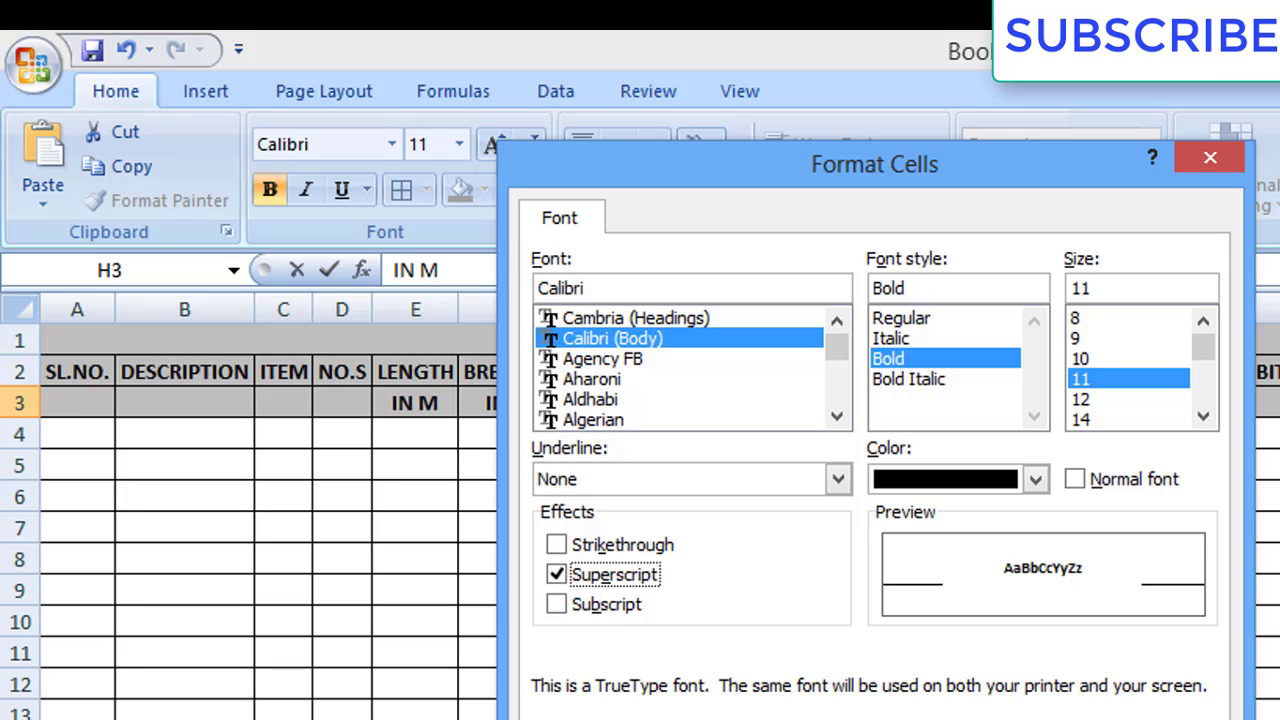
key(Return)
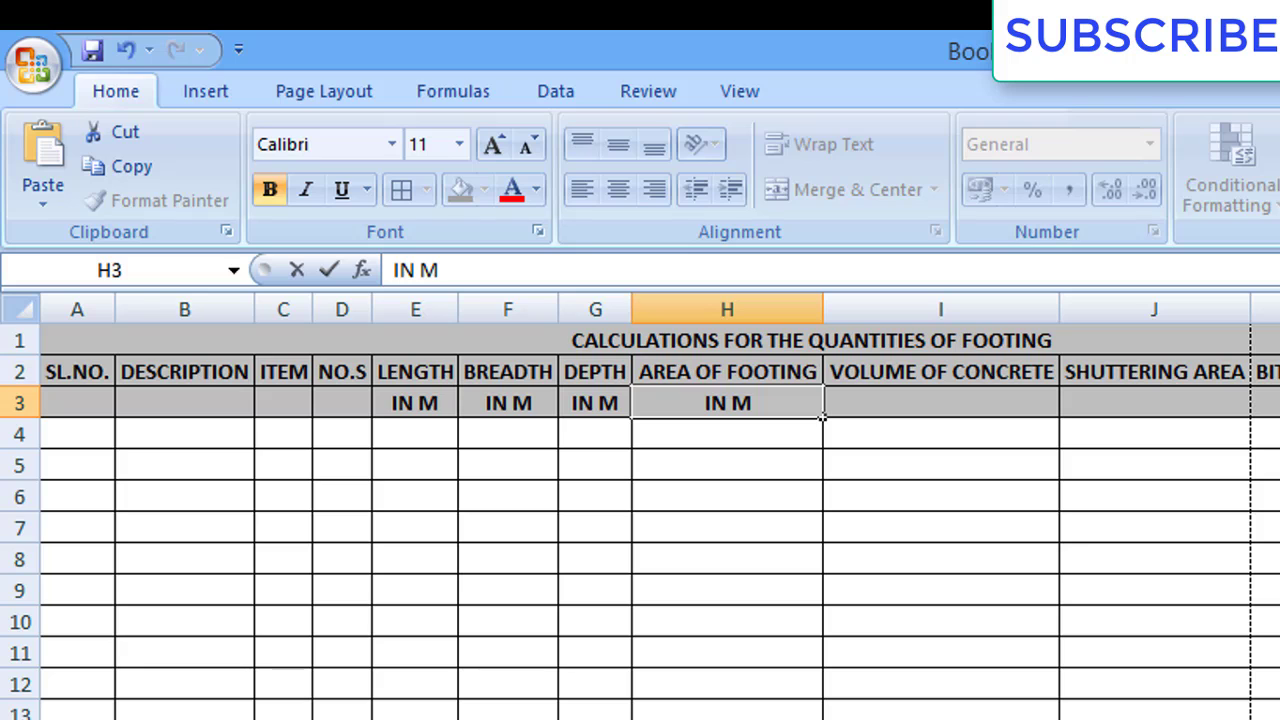
text(2)
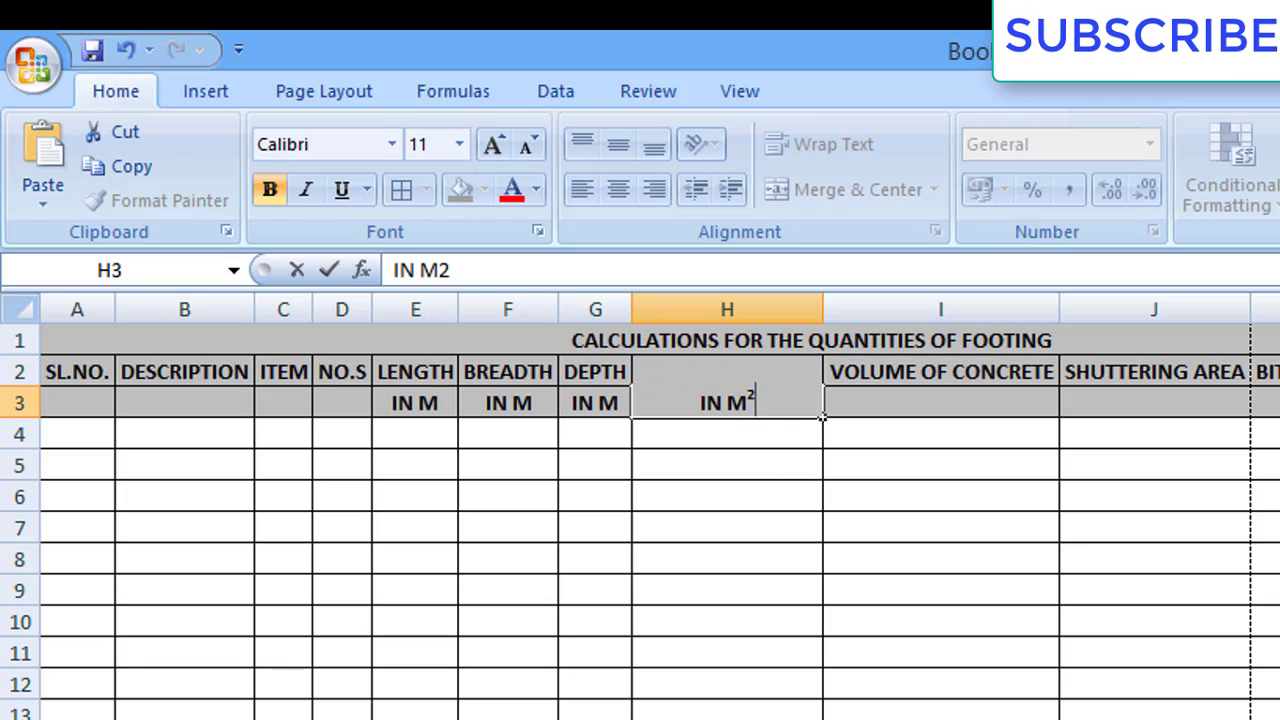
click(940, 715)
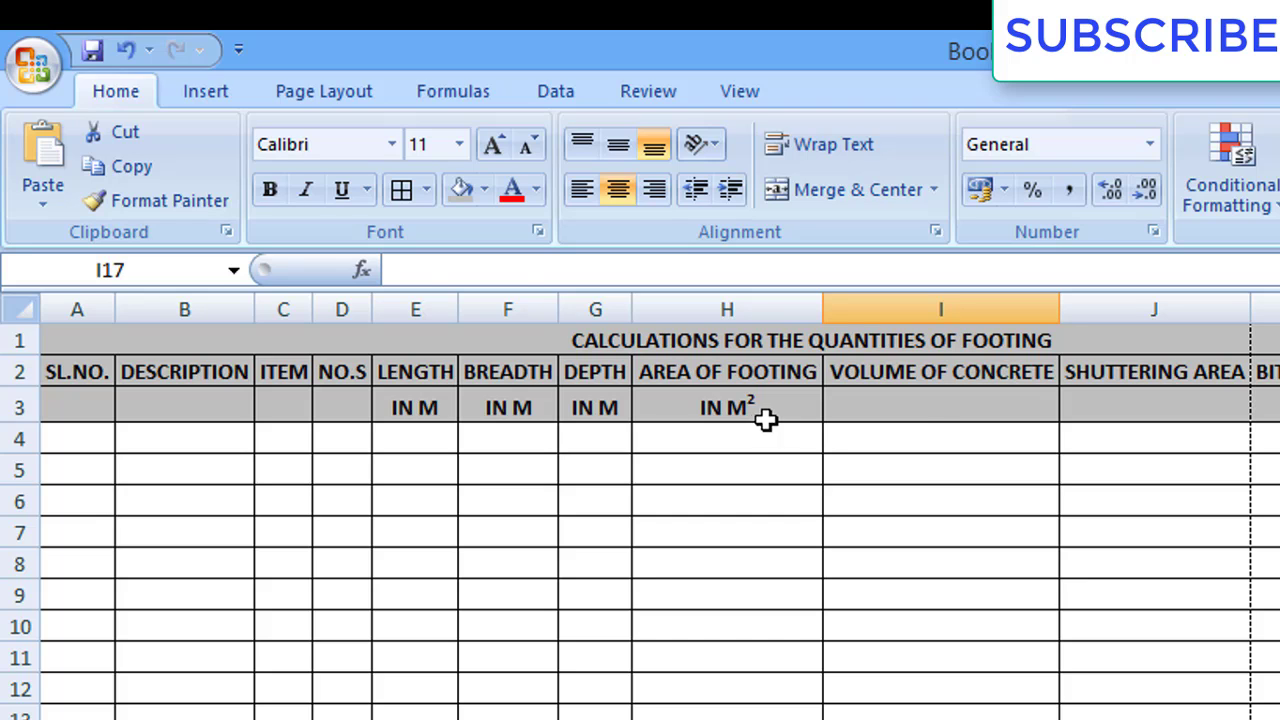
Enter IN M³ in I3 with a superscript 3
click(942, 410)
text(IN M)
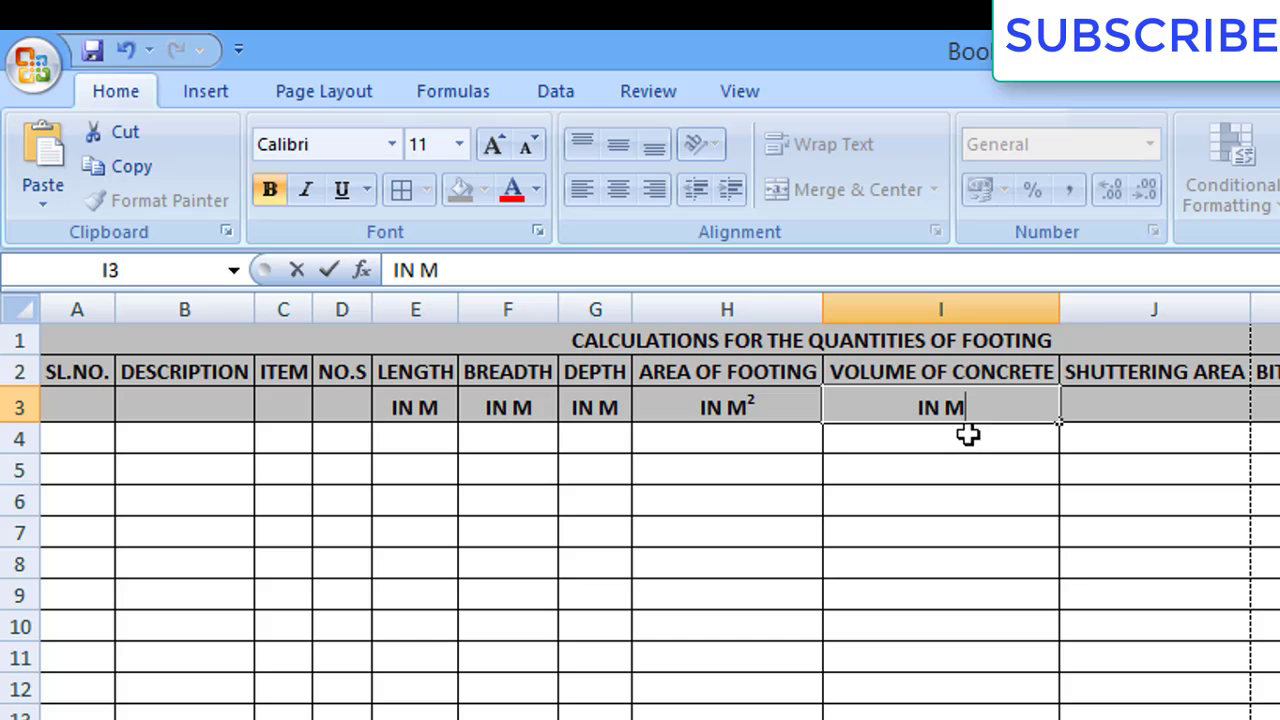
right_click(970, 412)
click(1000, 535)
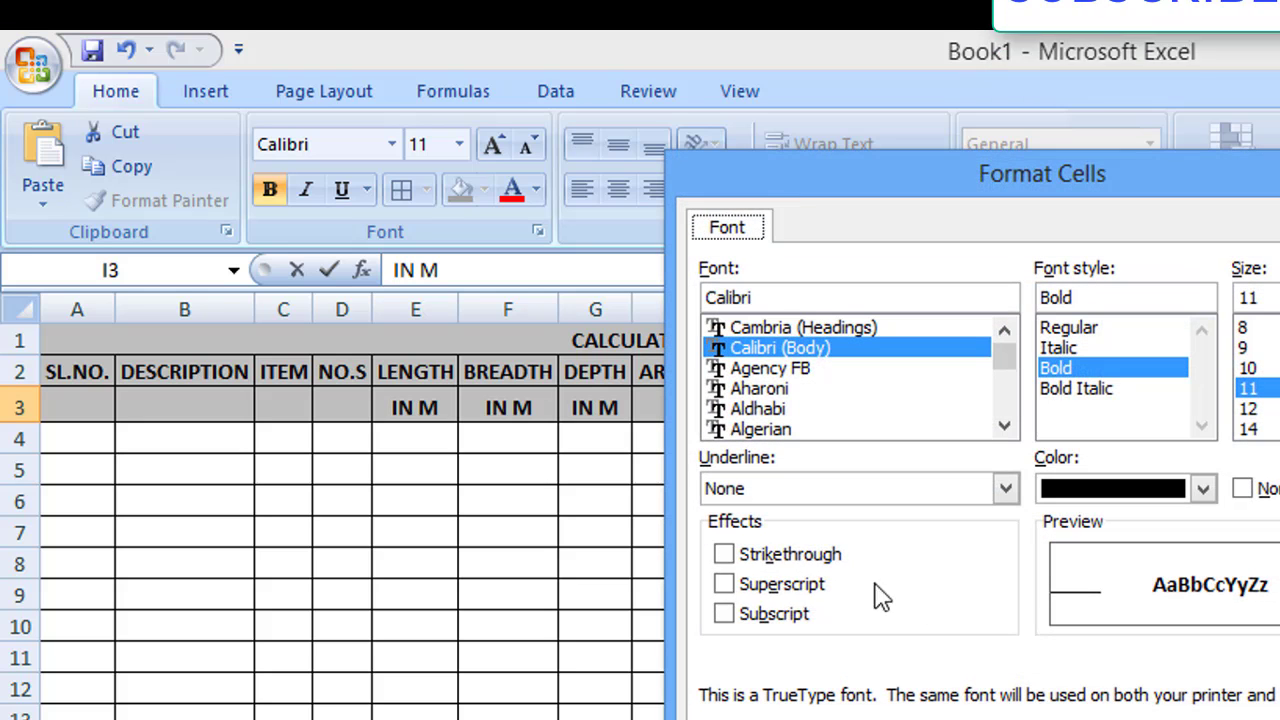
click(781, 597)
key(Return)
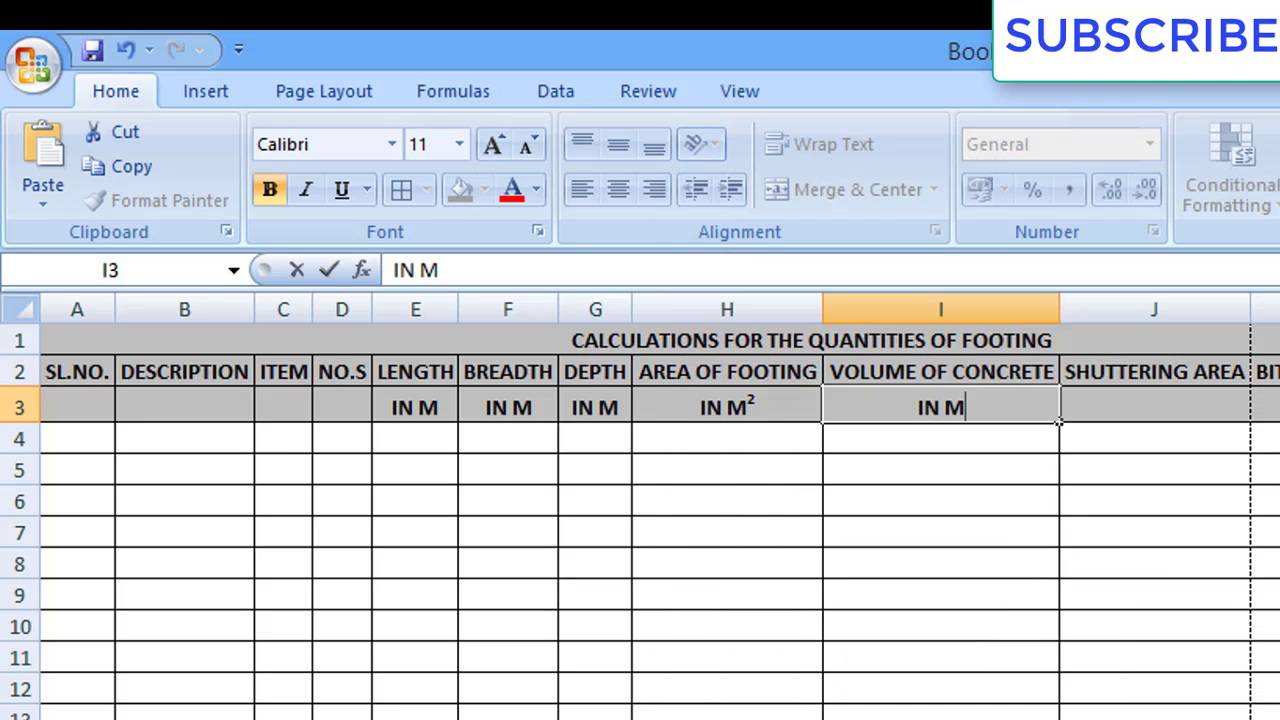
text(3)
click(1155, 657)
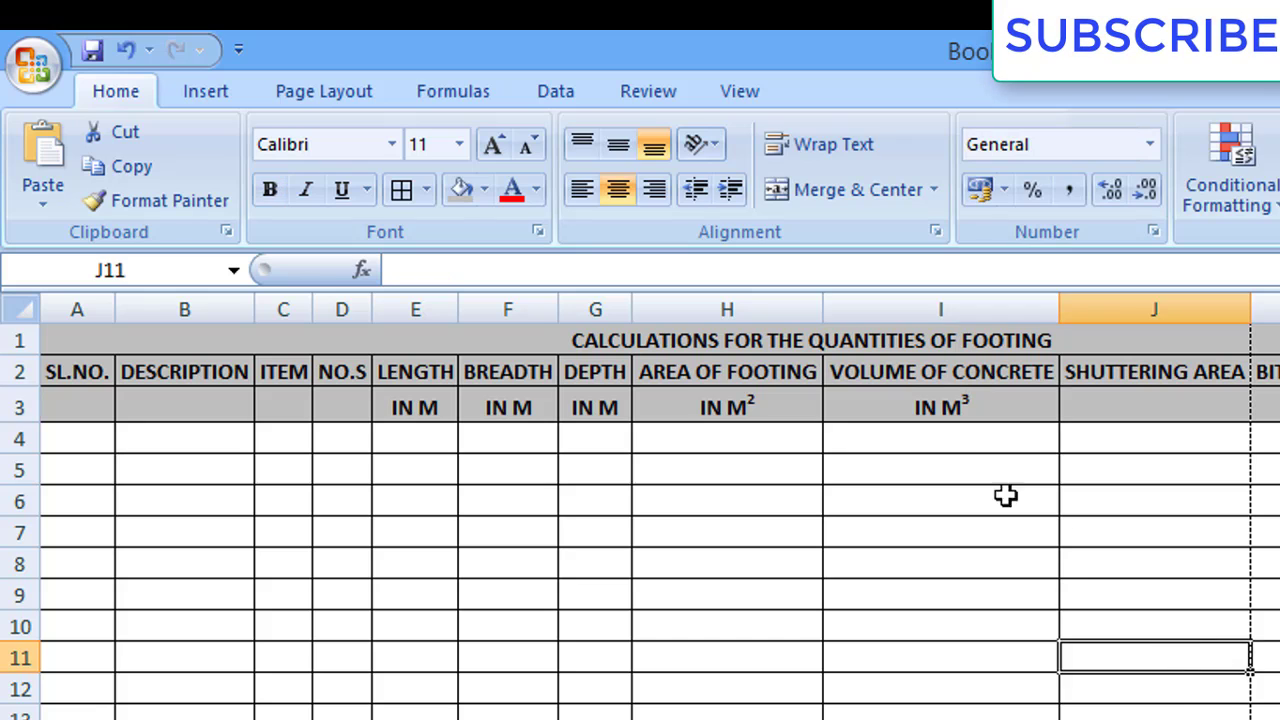
Copy the IN M² label from H3 into J3 and K3
click(792, 416)
key(ctrl+c)
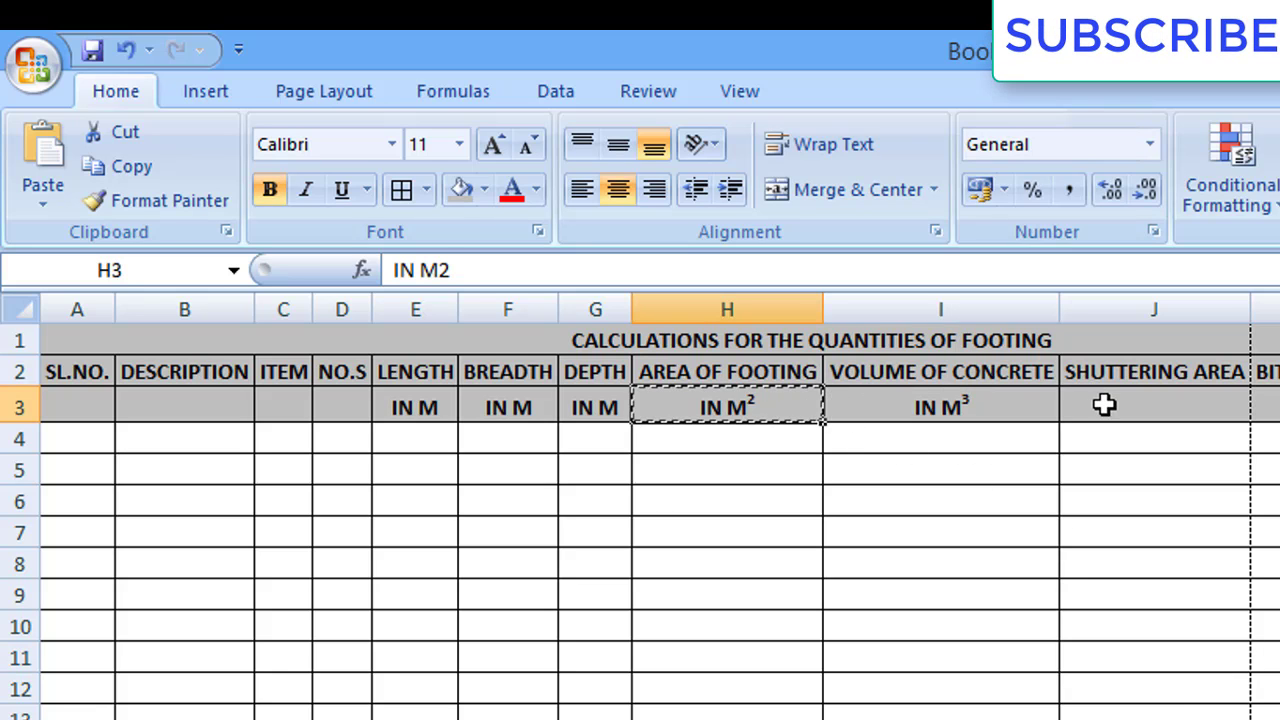
click(1103, 405)
key(ctrl+v)
click(1224, 401)
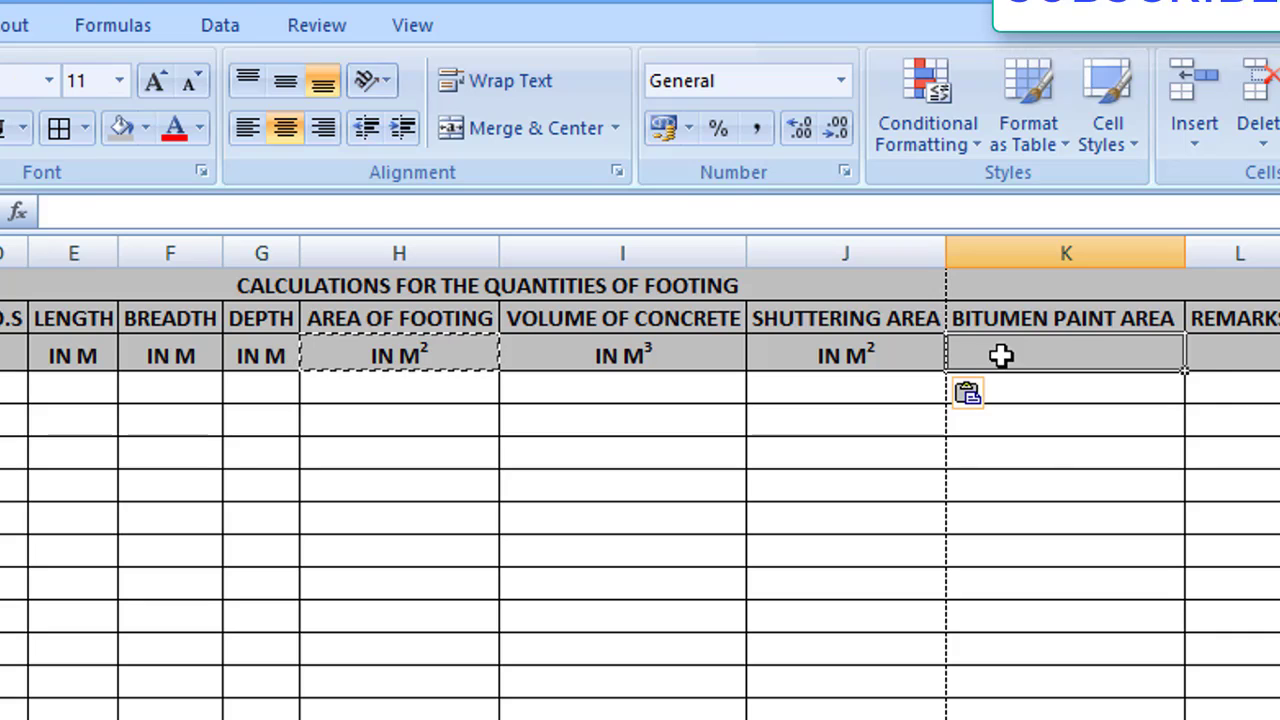
key(ctrl+v)
click(1279, 615)
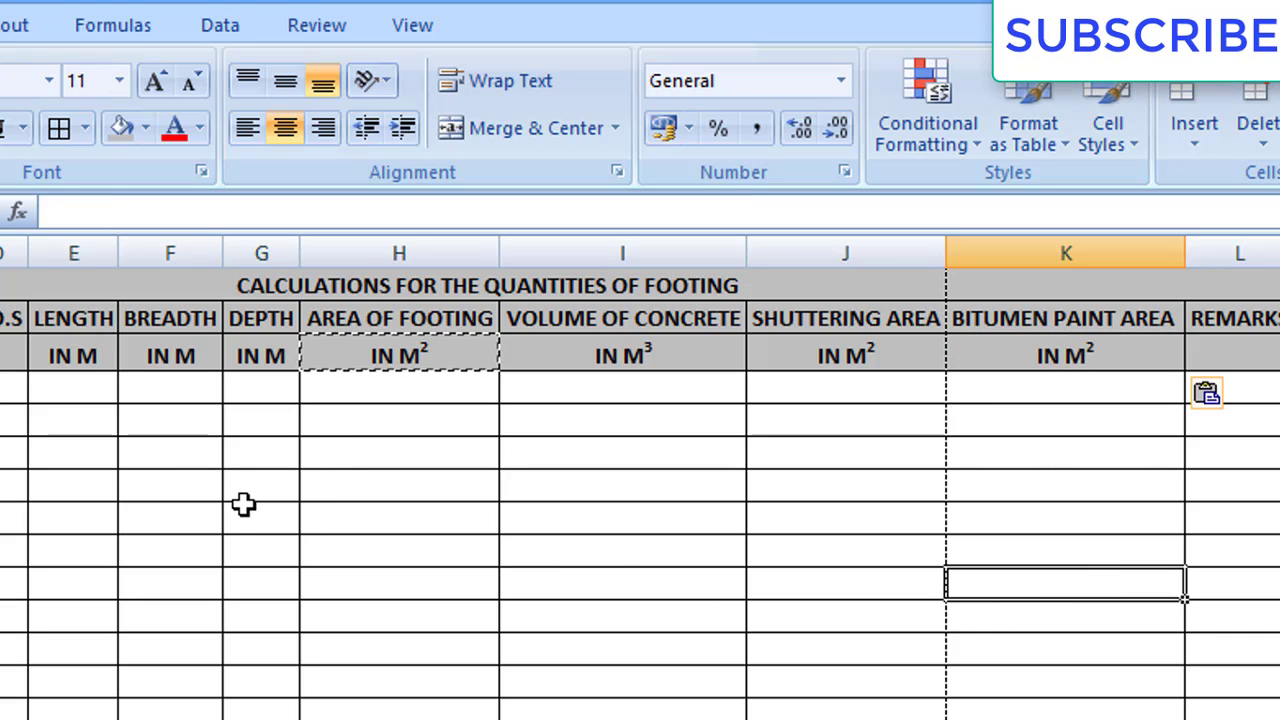
click(243, 490)
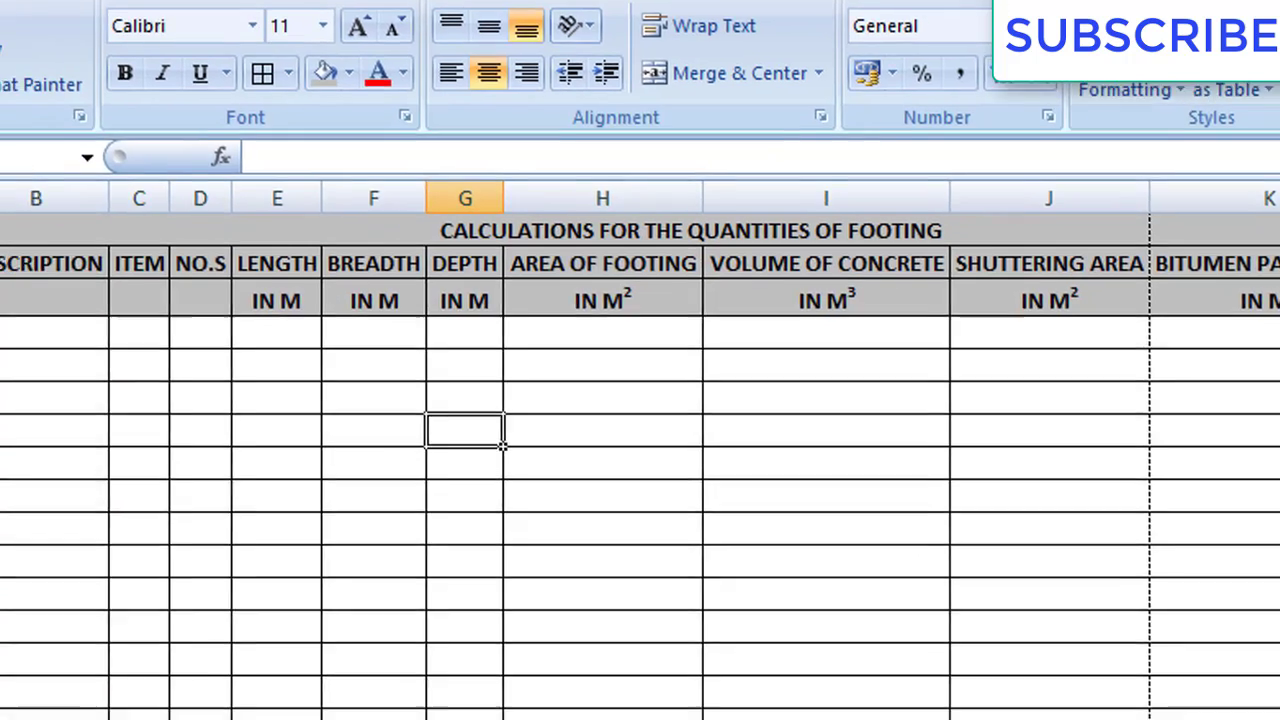
Enter serial 1, description FOOTING-1 and item F1 in A5:C5
click(91, 314)
text(1)
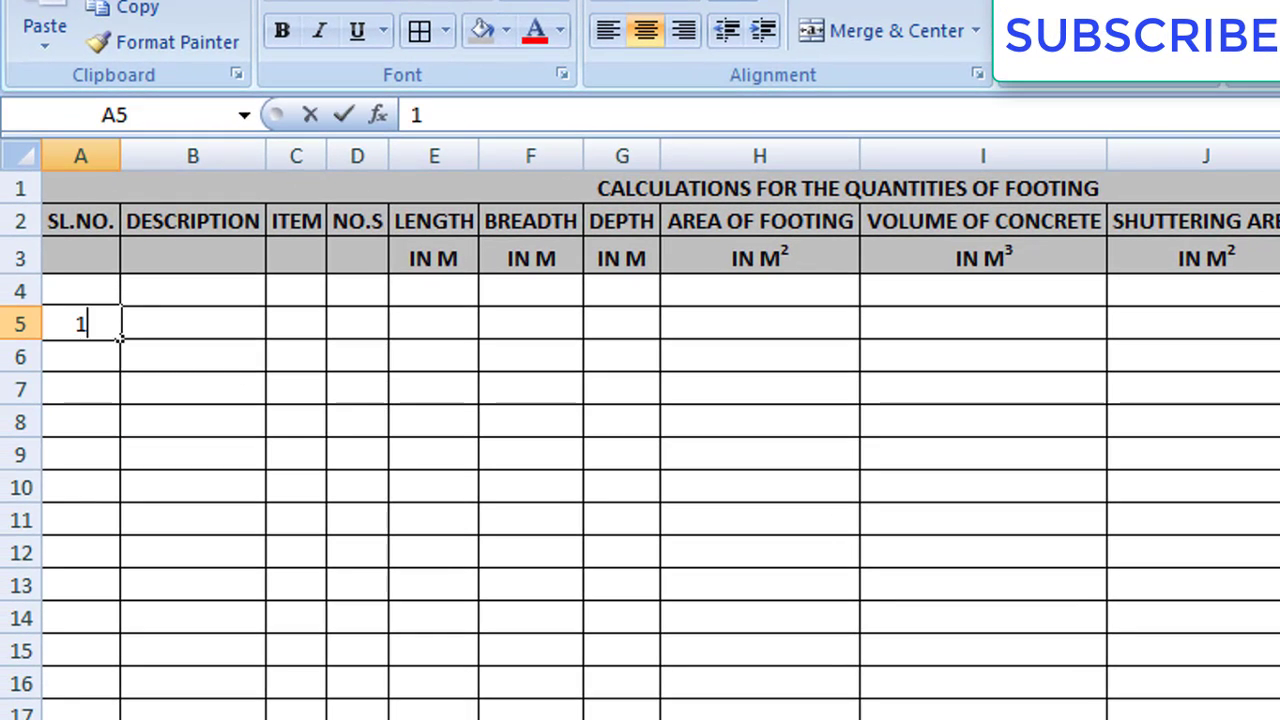
text(.)
key(Tab)
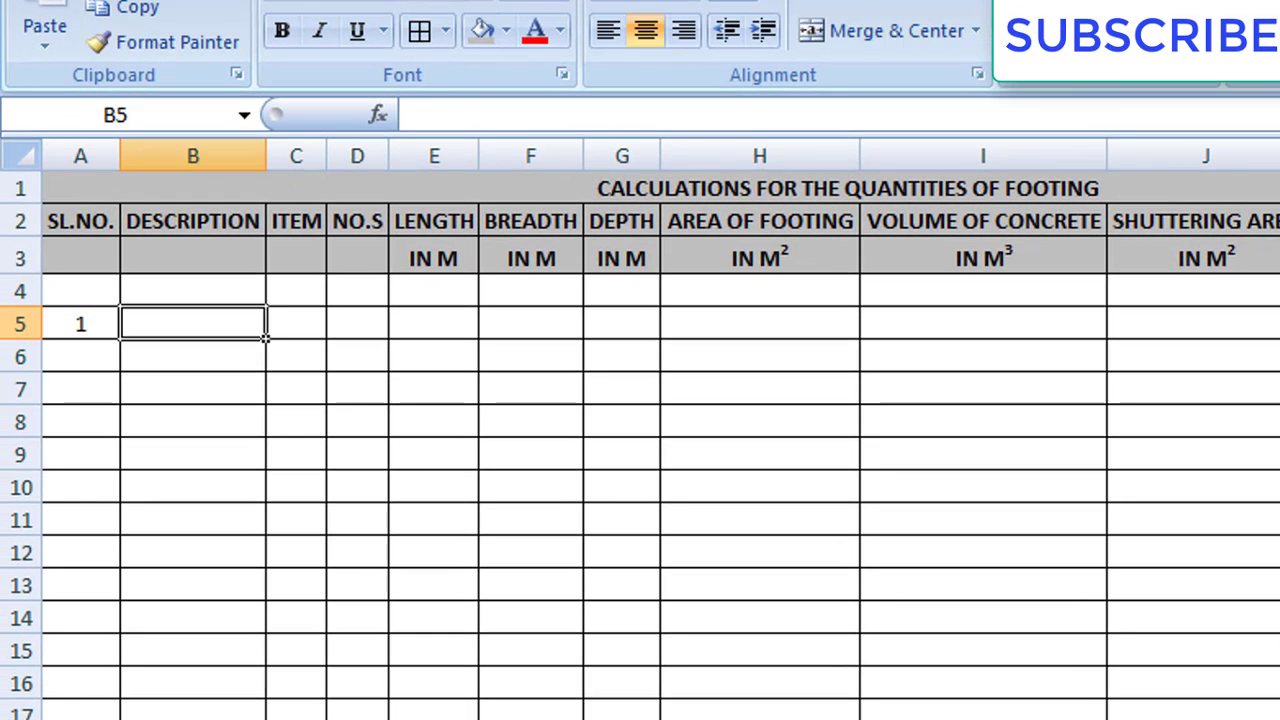
text(FOOTING)
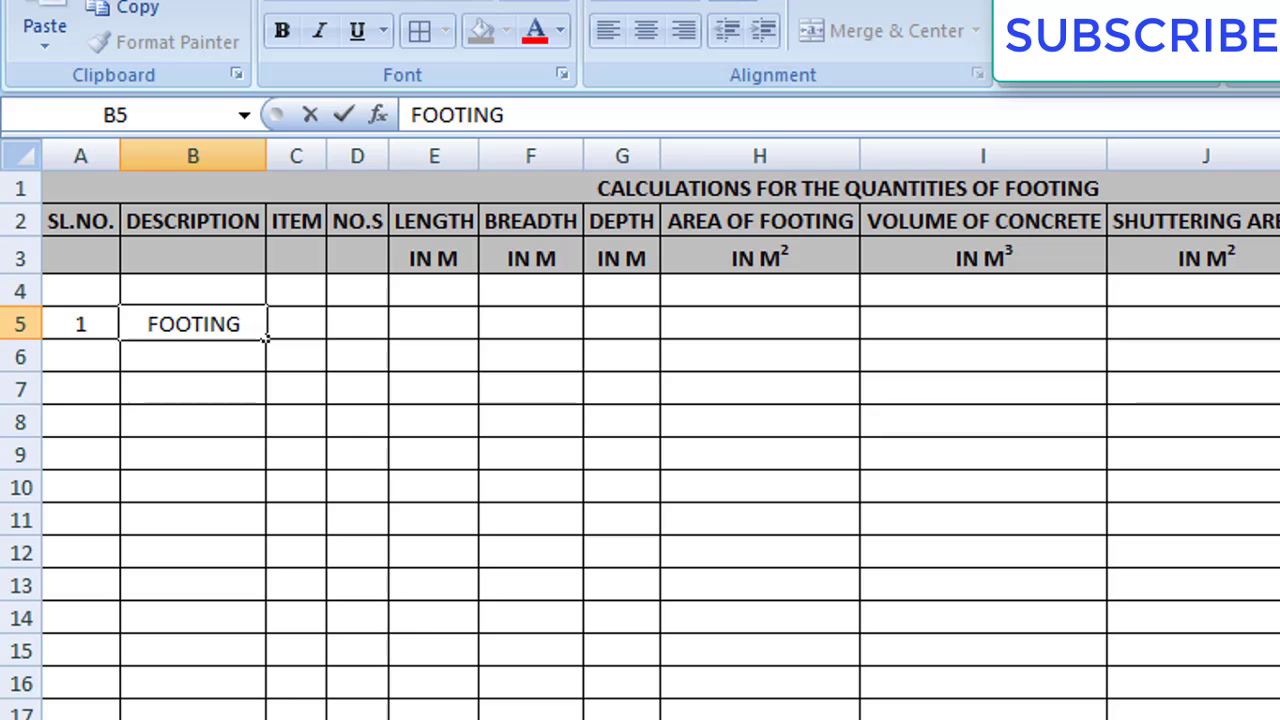
text(-1)
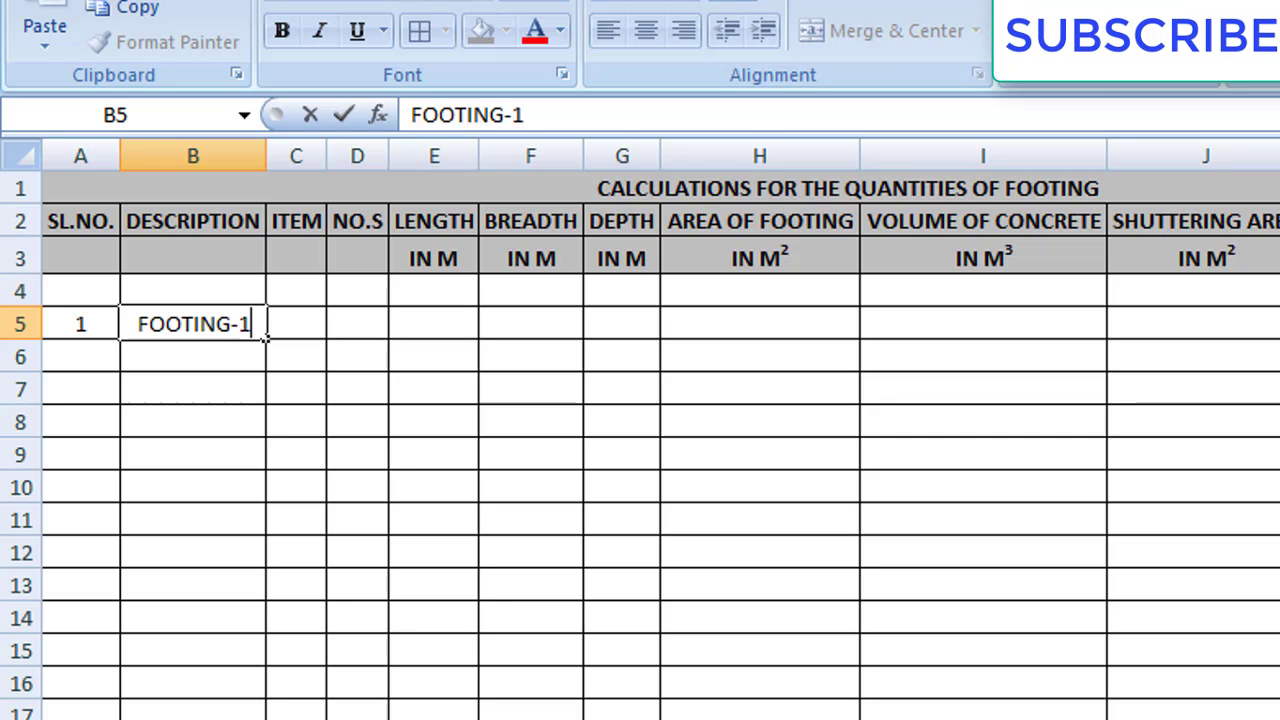
click(357, 323)
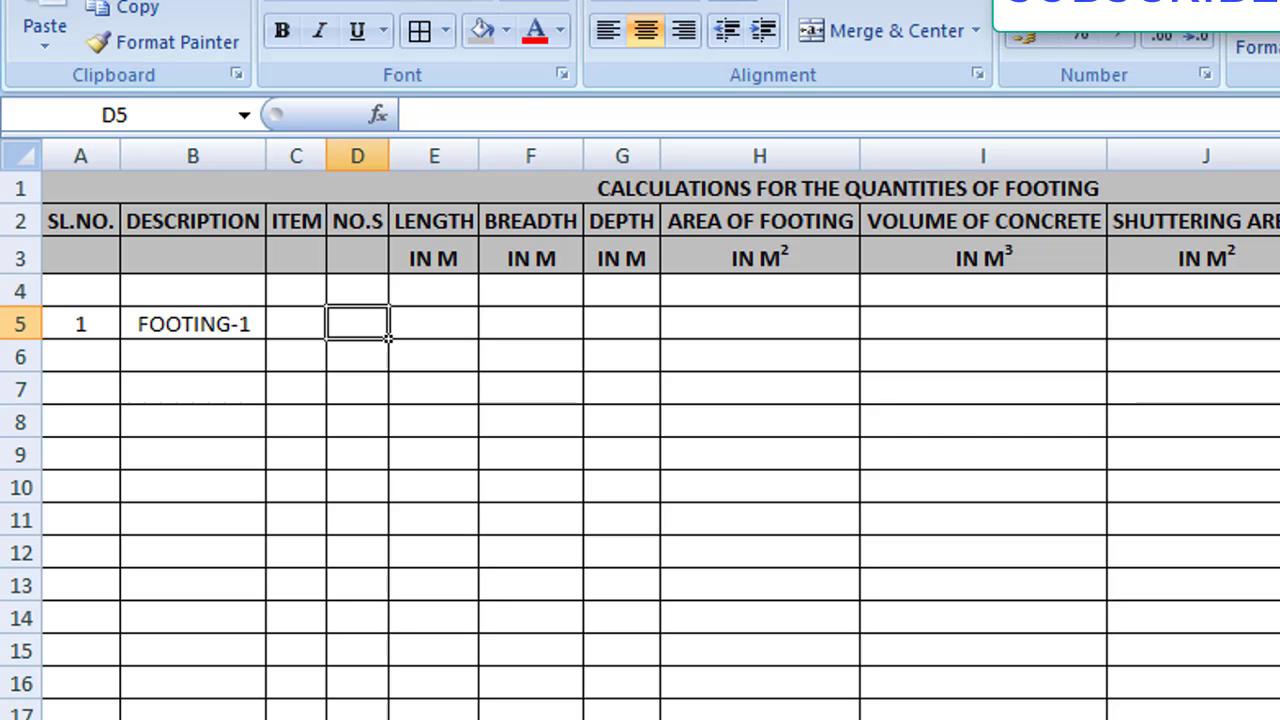
text(F1)
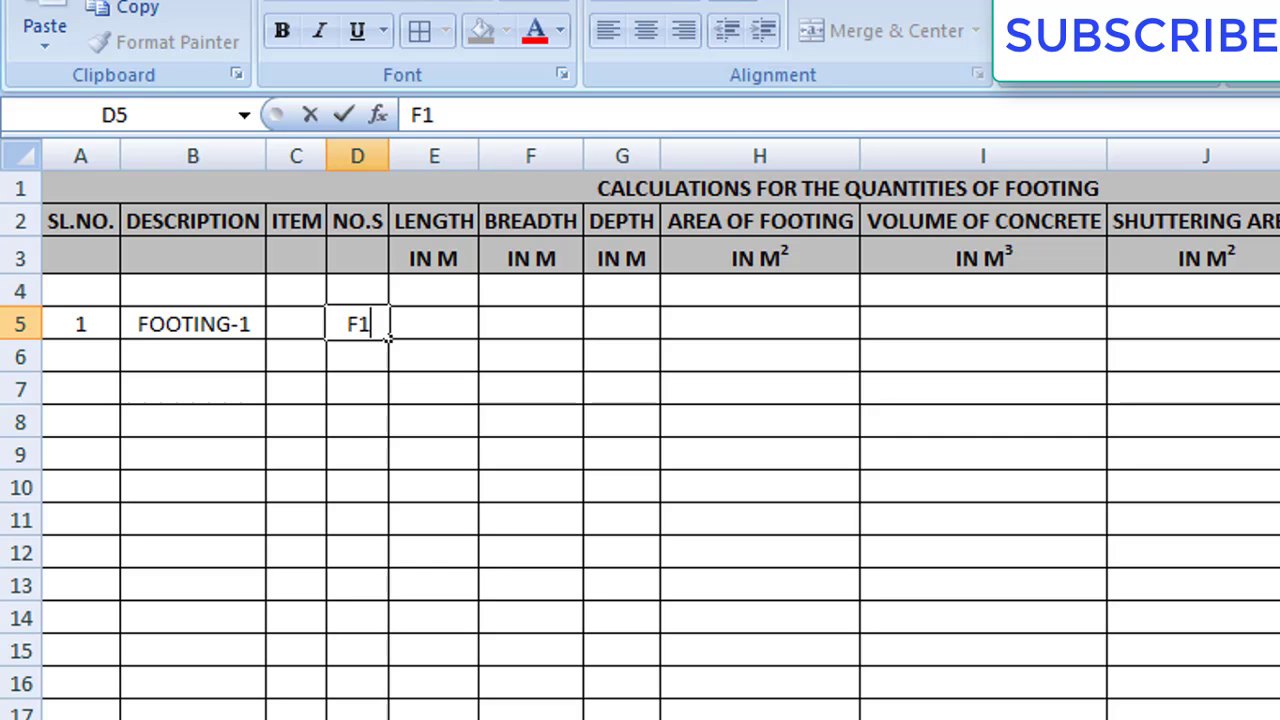
key(BackSpace)
click(322, 334)
text(F1)
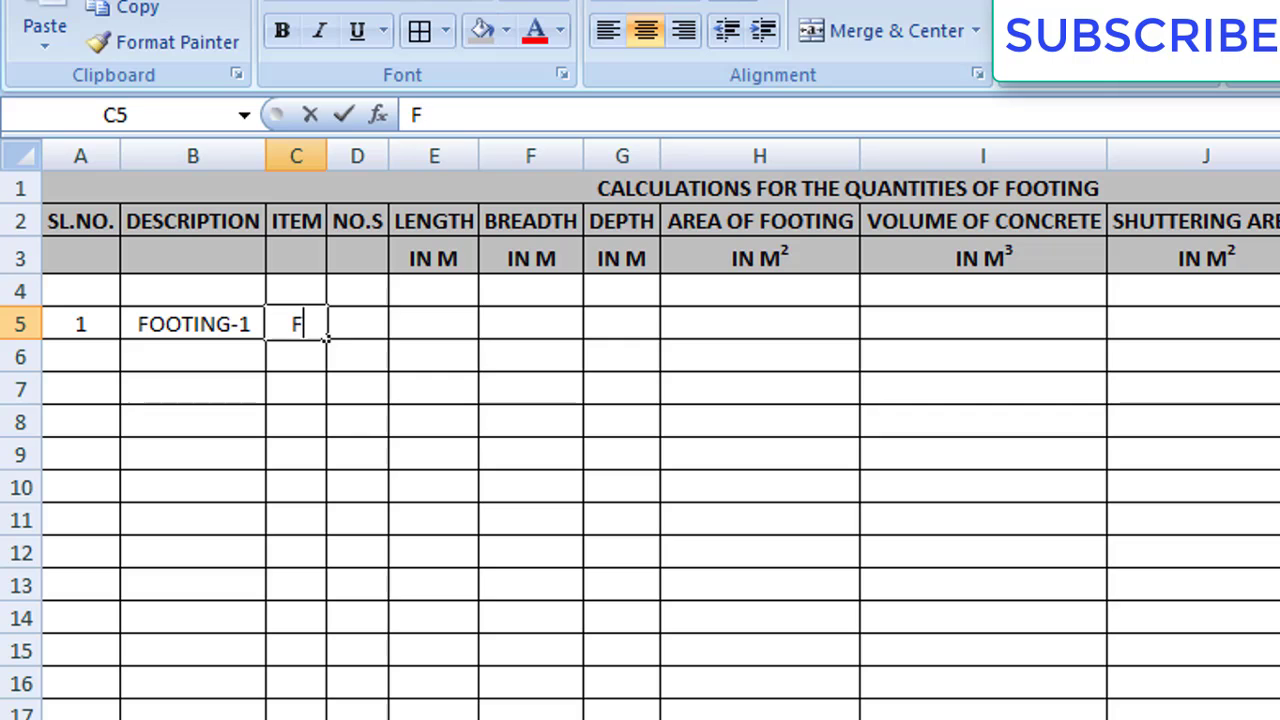
click(387, 336)
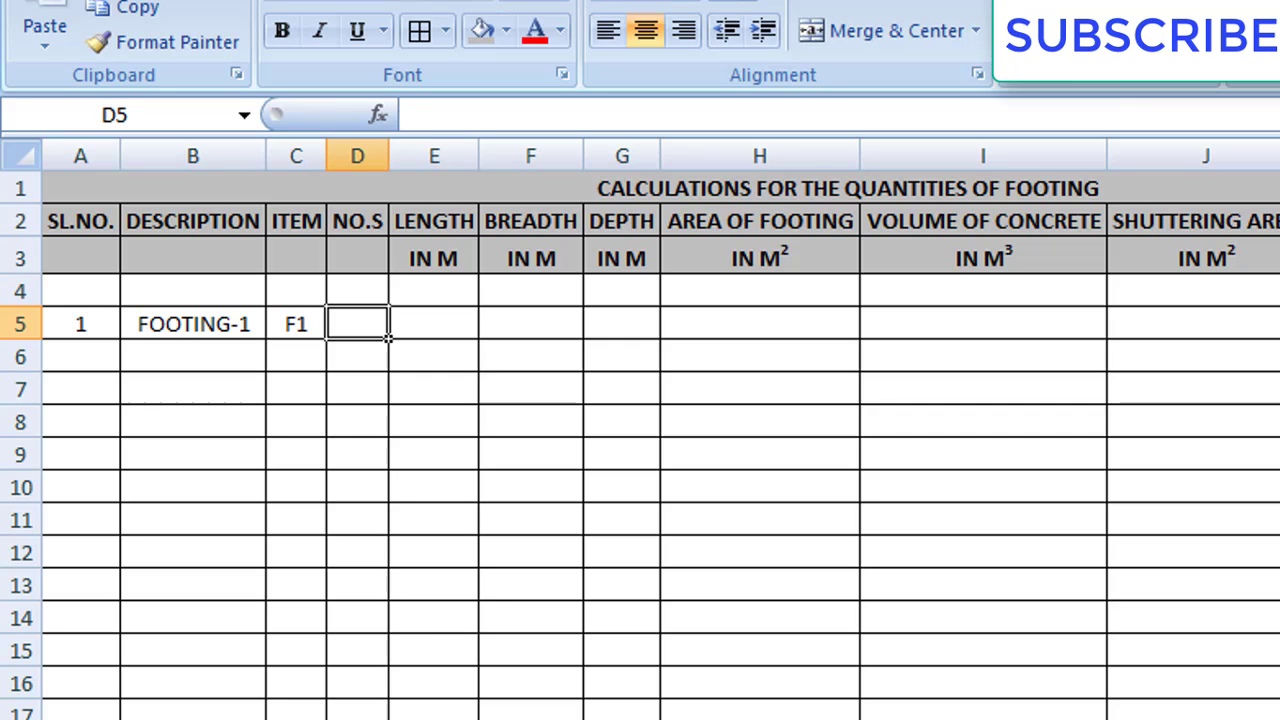
Enter number 5, length 1.2, breadth 1.8 and depth 0.45 in D5:G5
text(5)
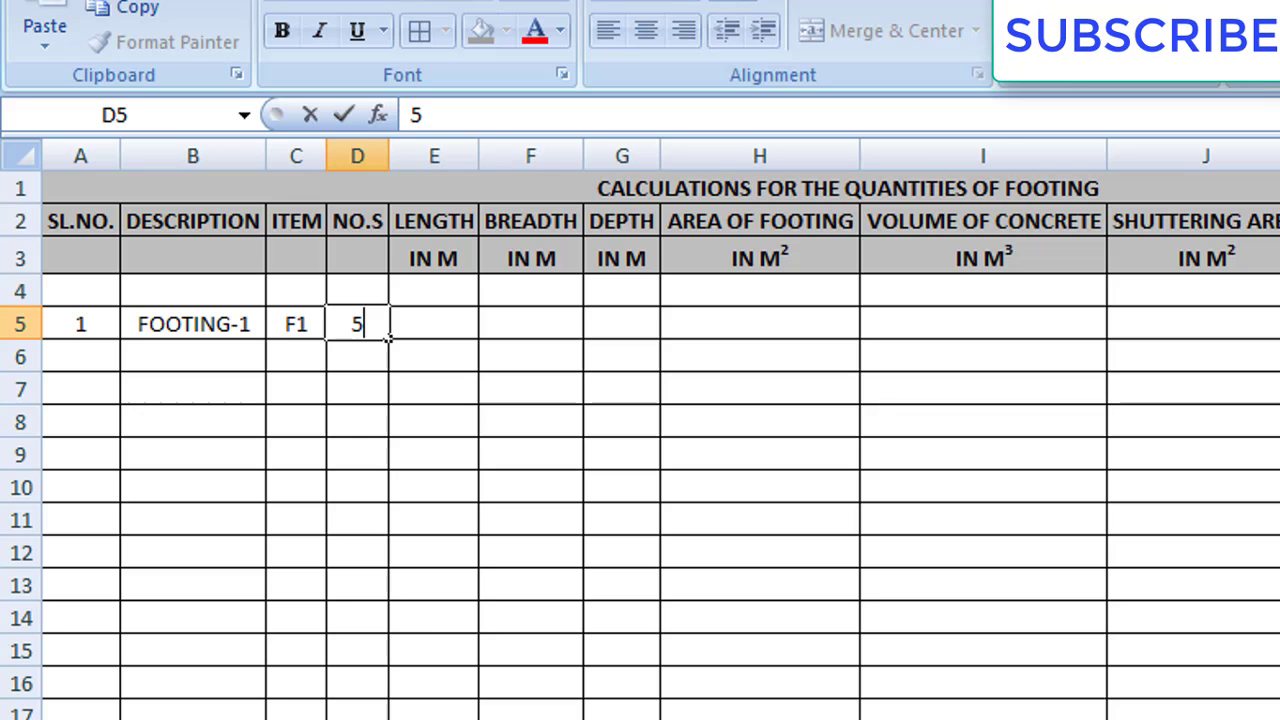
click(477, 337)
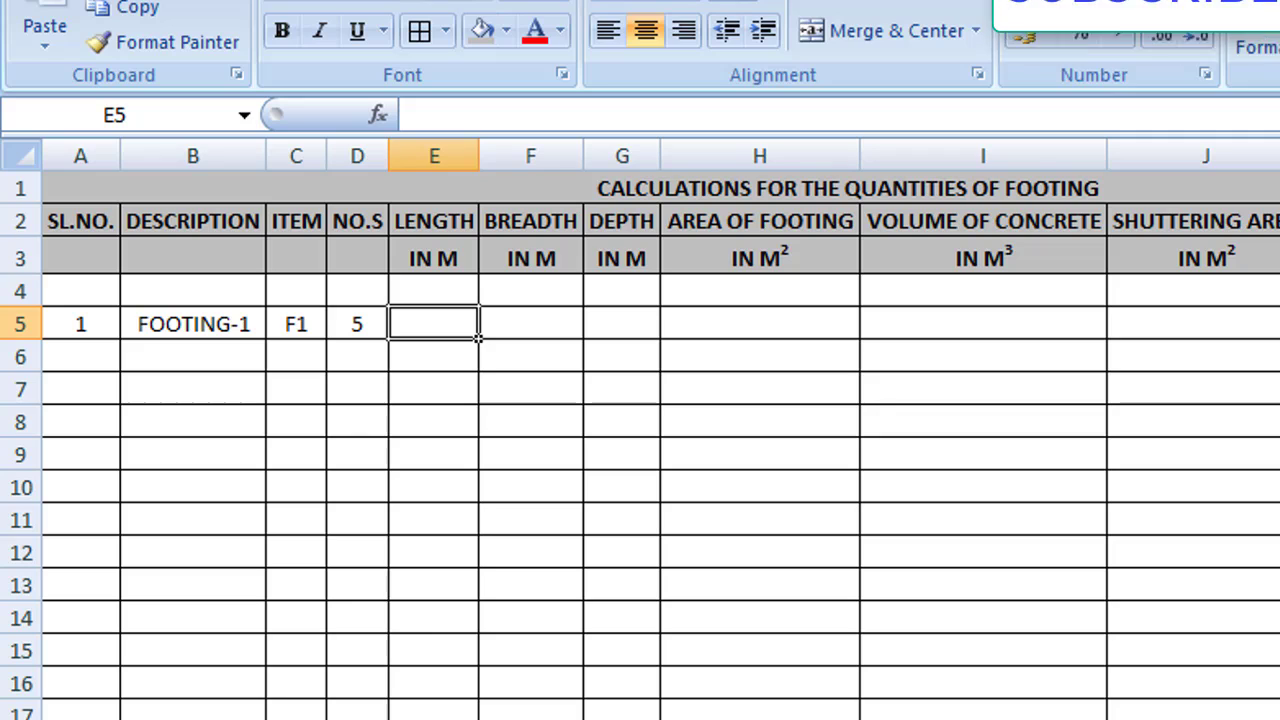
text(1.2)
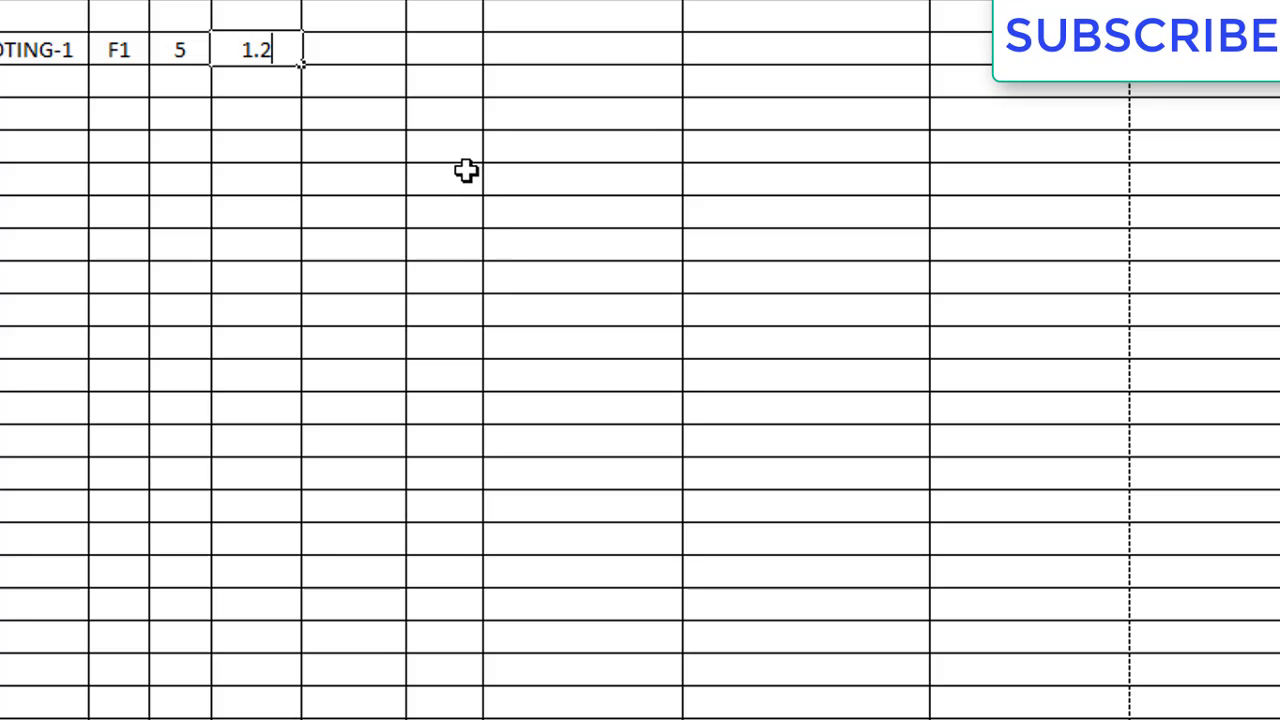
key(Tab)
text(1.8)
key(Tab)
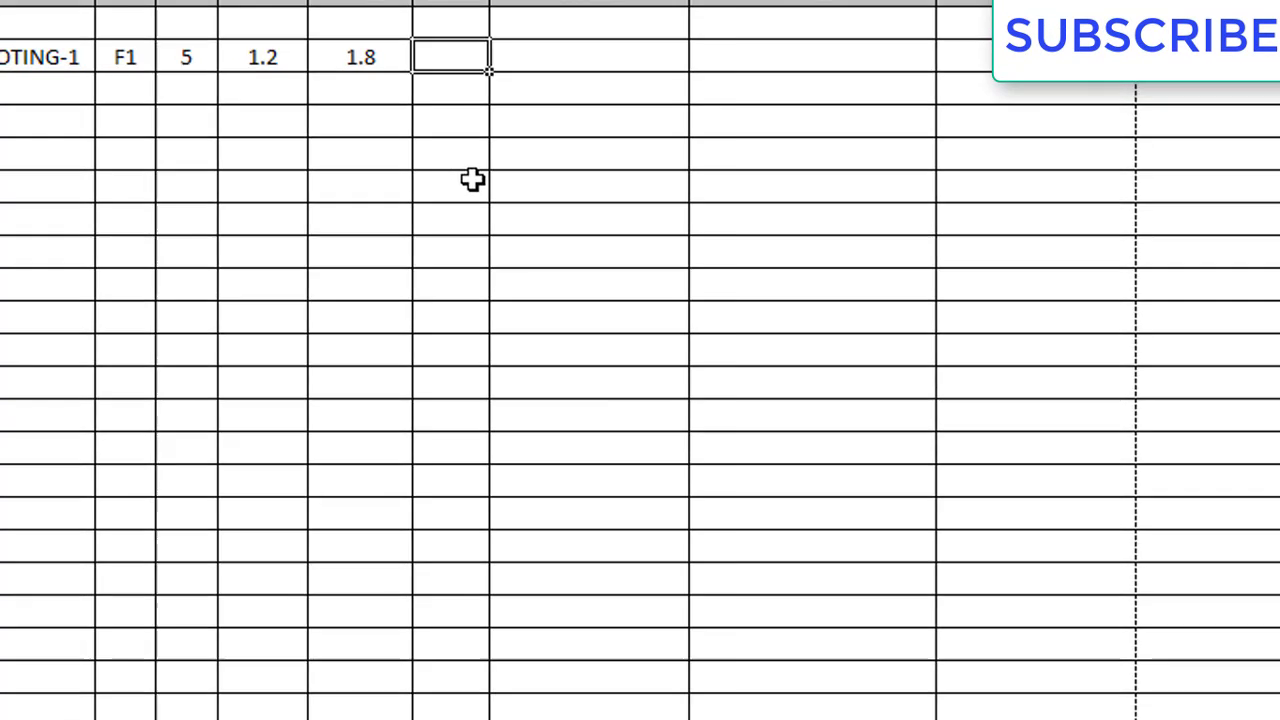
text(0.45)
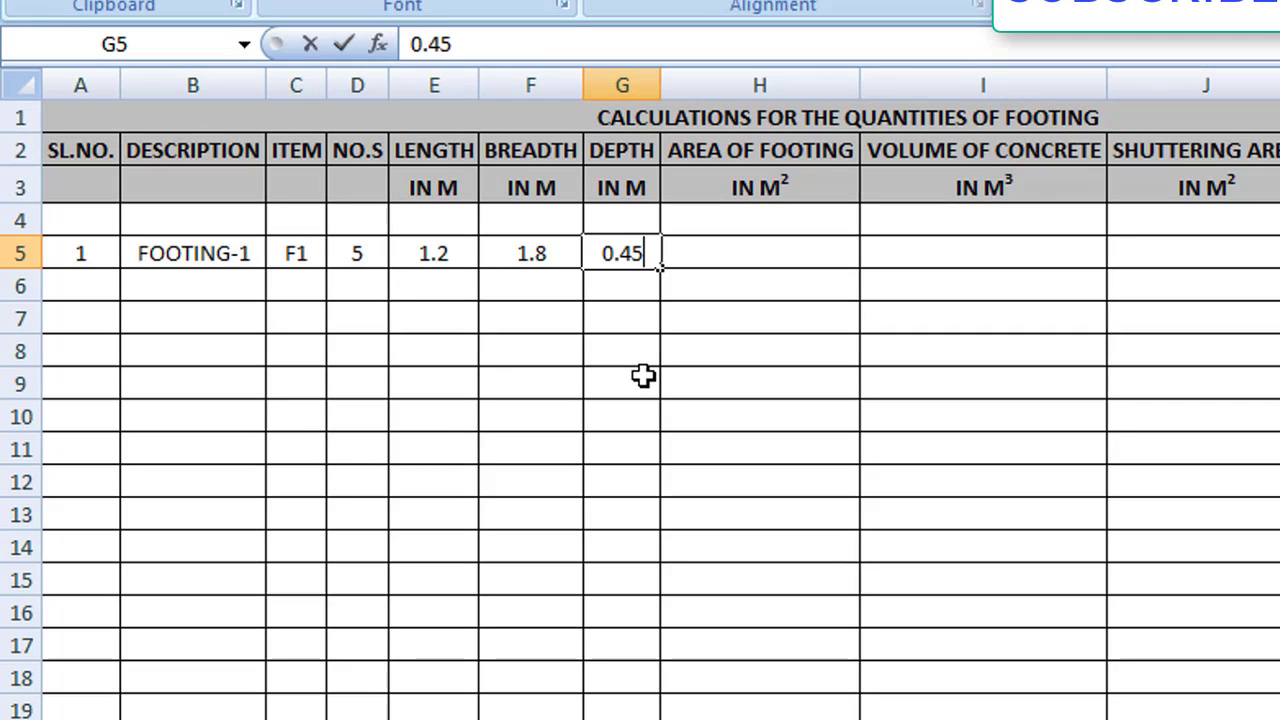
key(Tab)
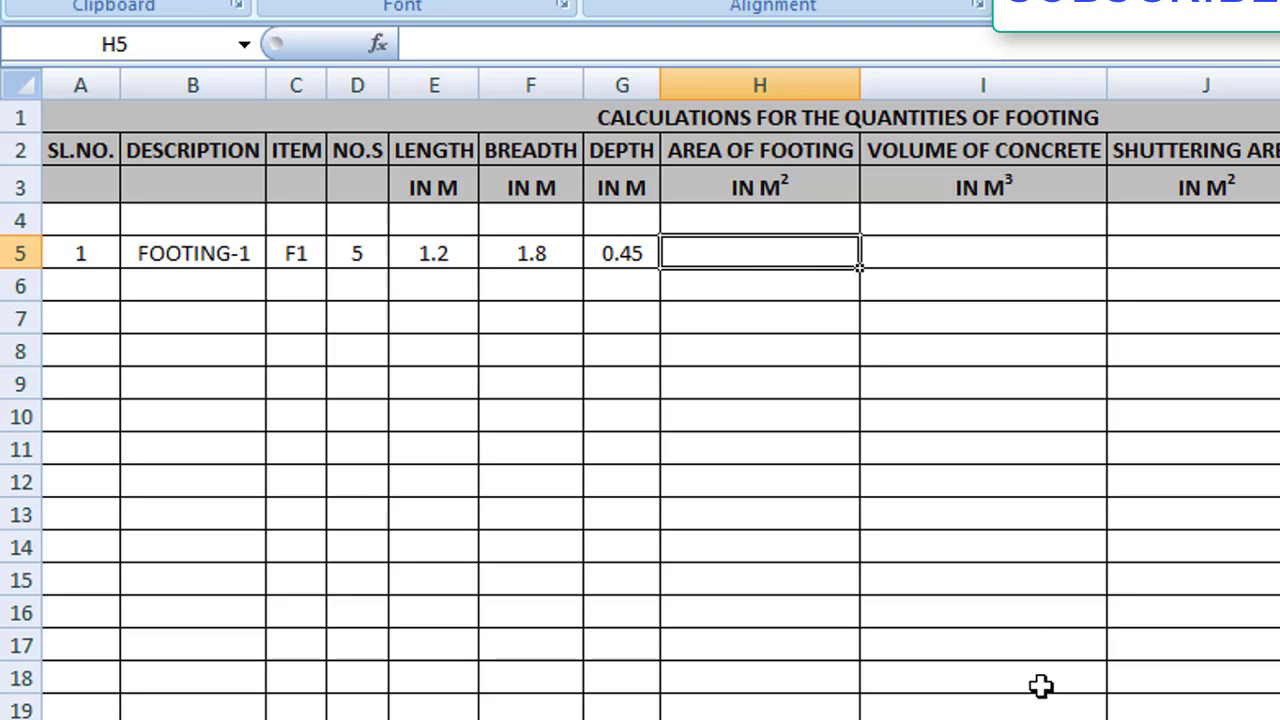
Enter =E5*F5*D5 in H5, giving F1 a footing area of 10.8
text(=)
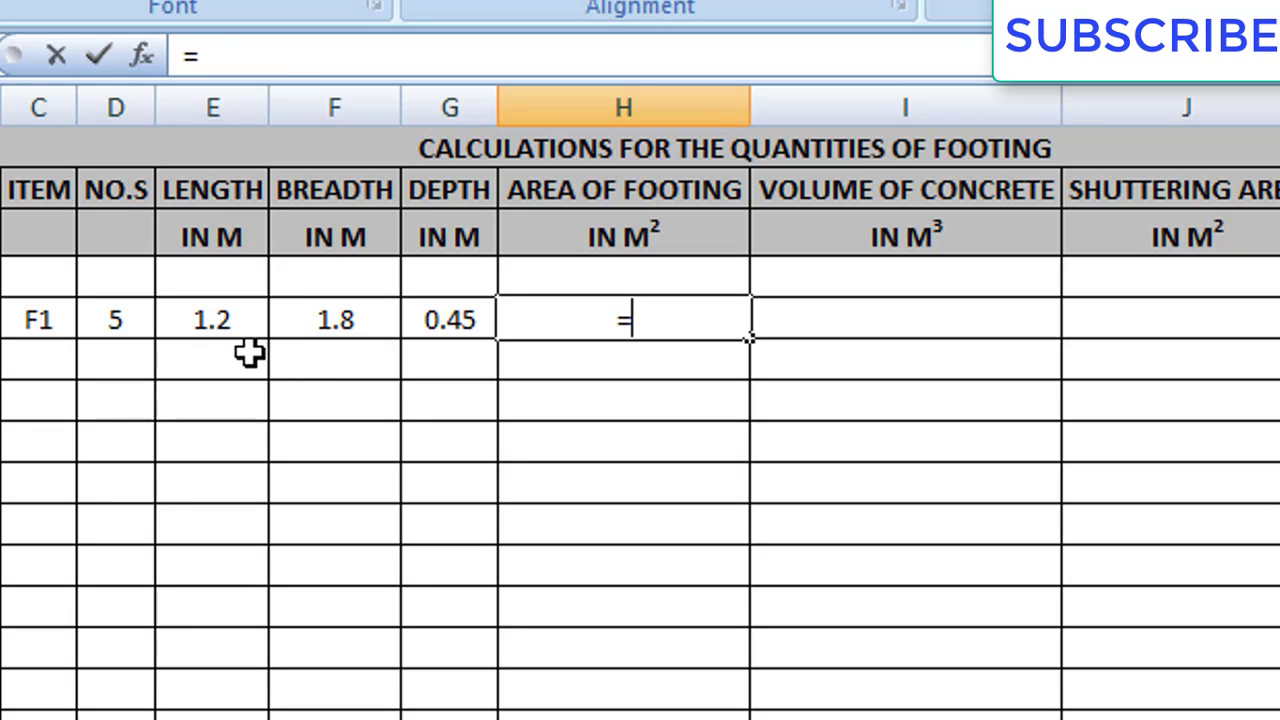
click(232, 320)
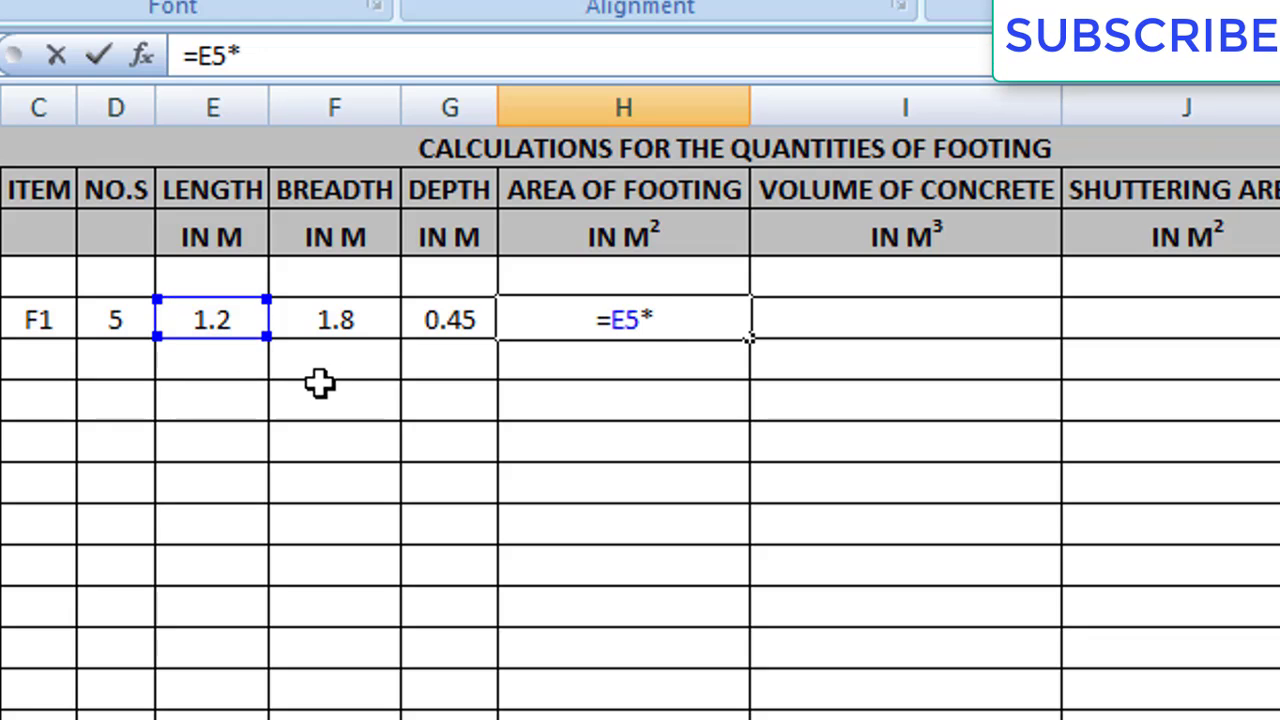
click(350, 316)
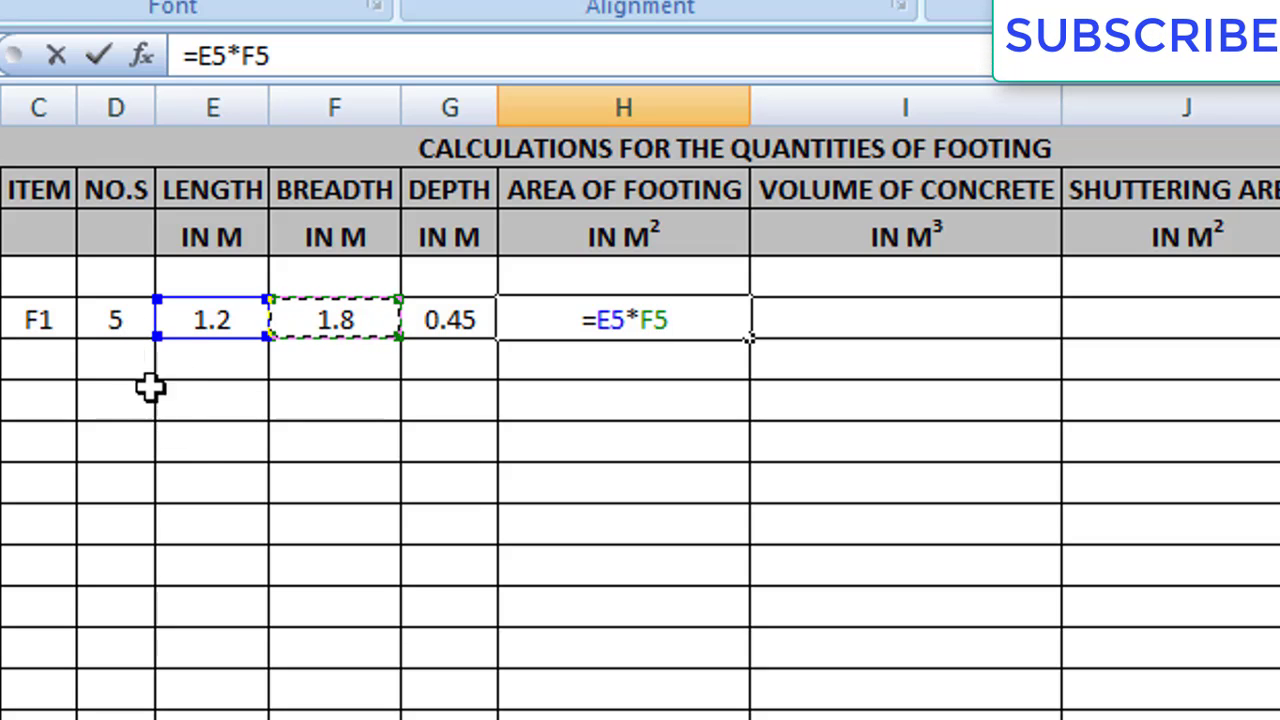
text(*)
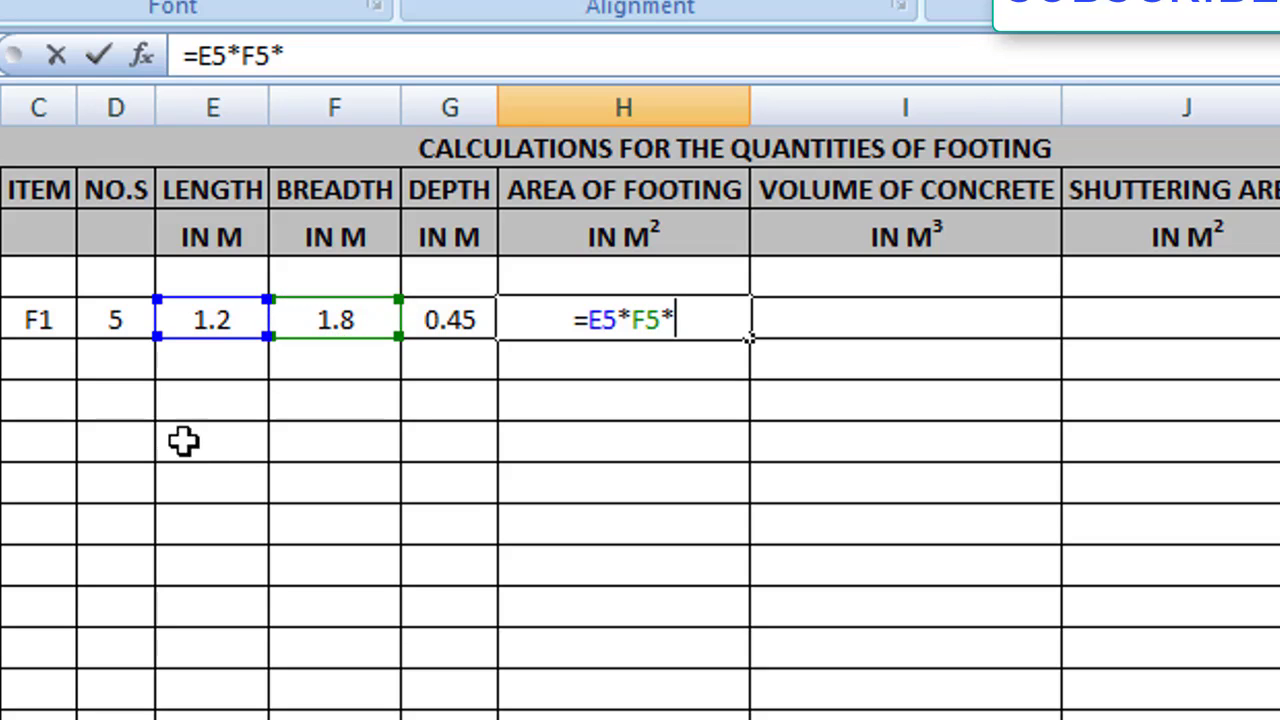
click(85, 320)
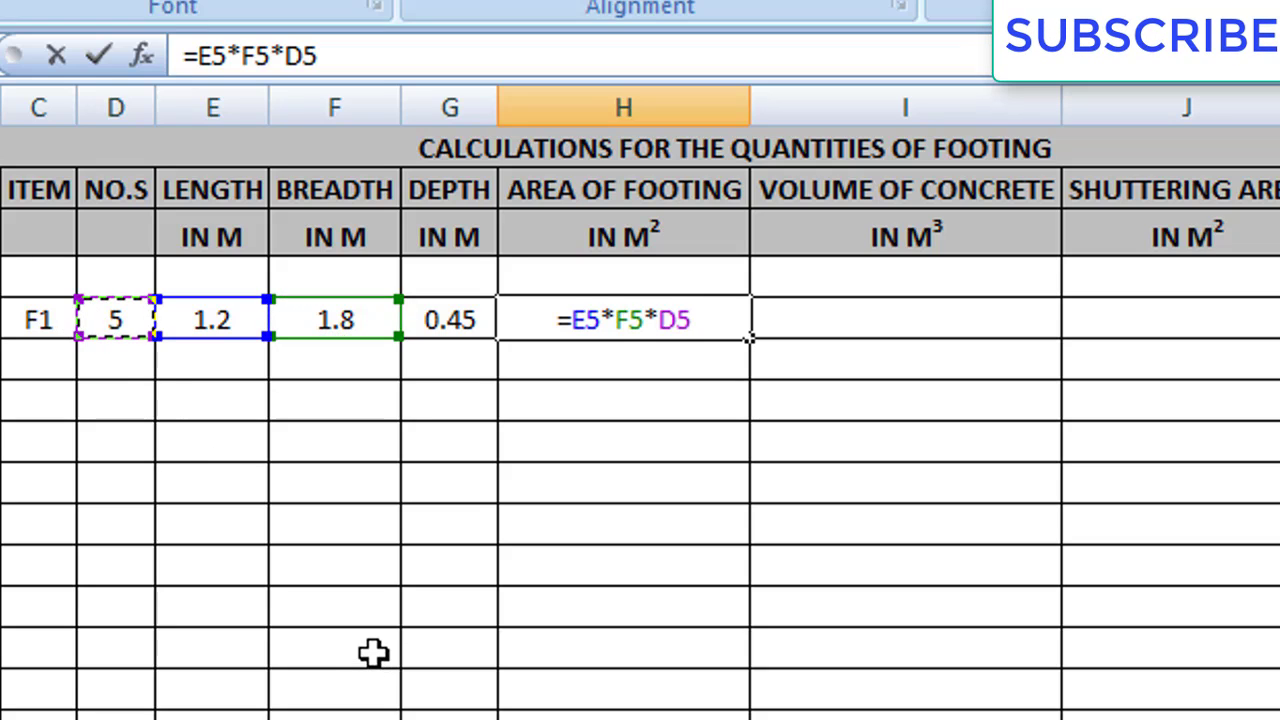
key(Return)
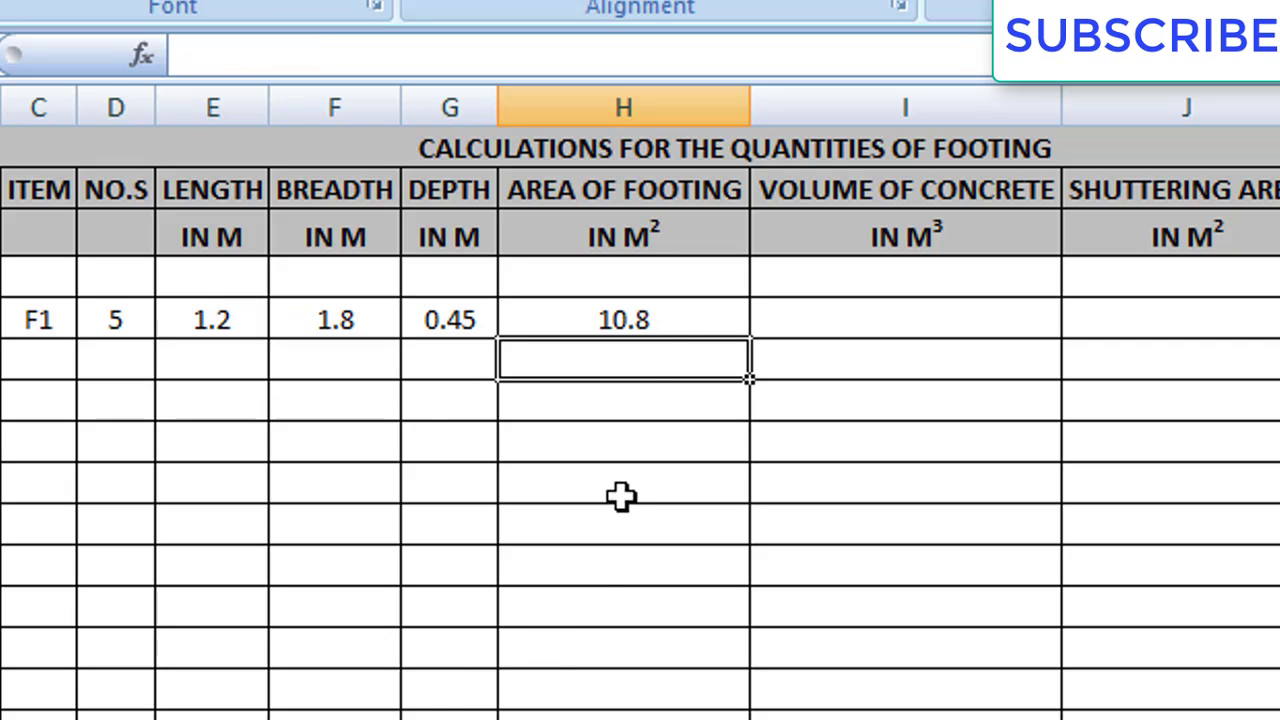
click(655, 320)
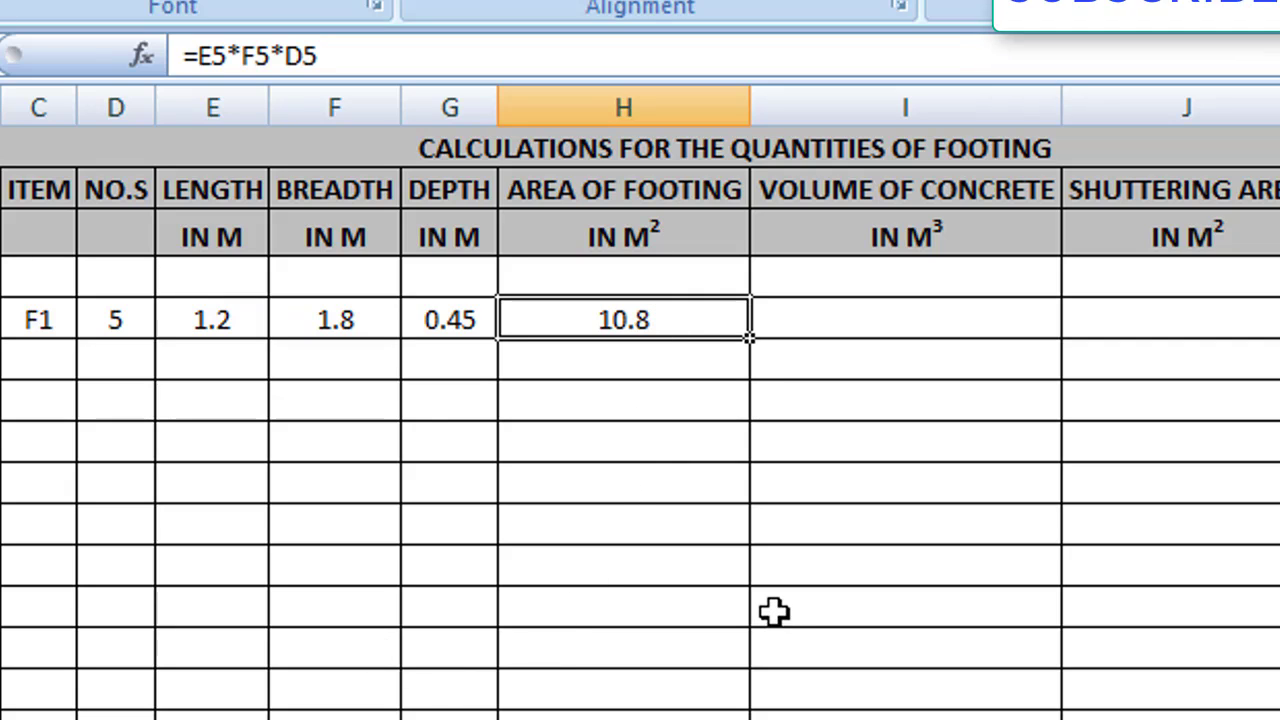
click(900, 320)
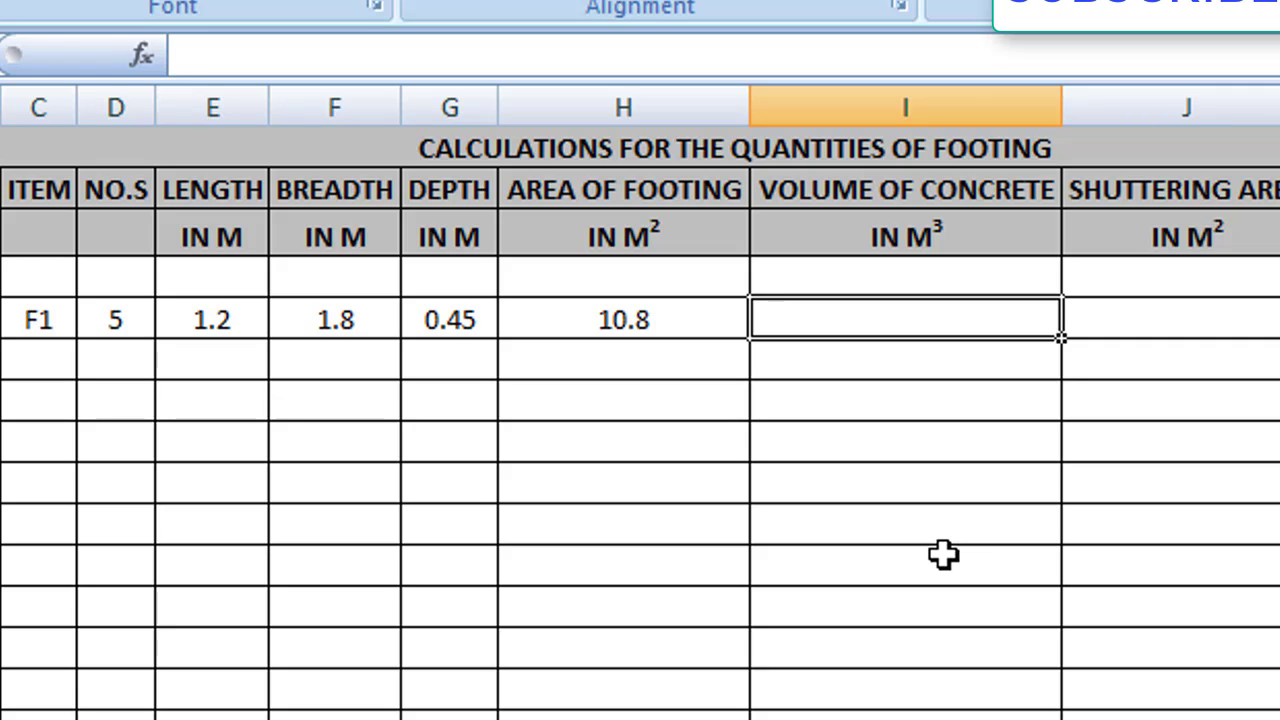
Enter =E5*F5*G5*D5 in I5 so F1's concrete volume shows 4.86
text(=)
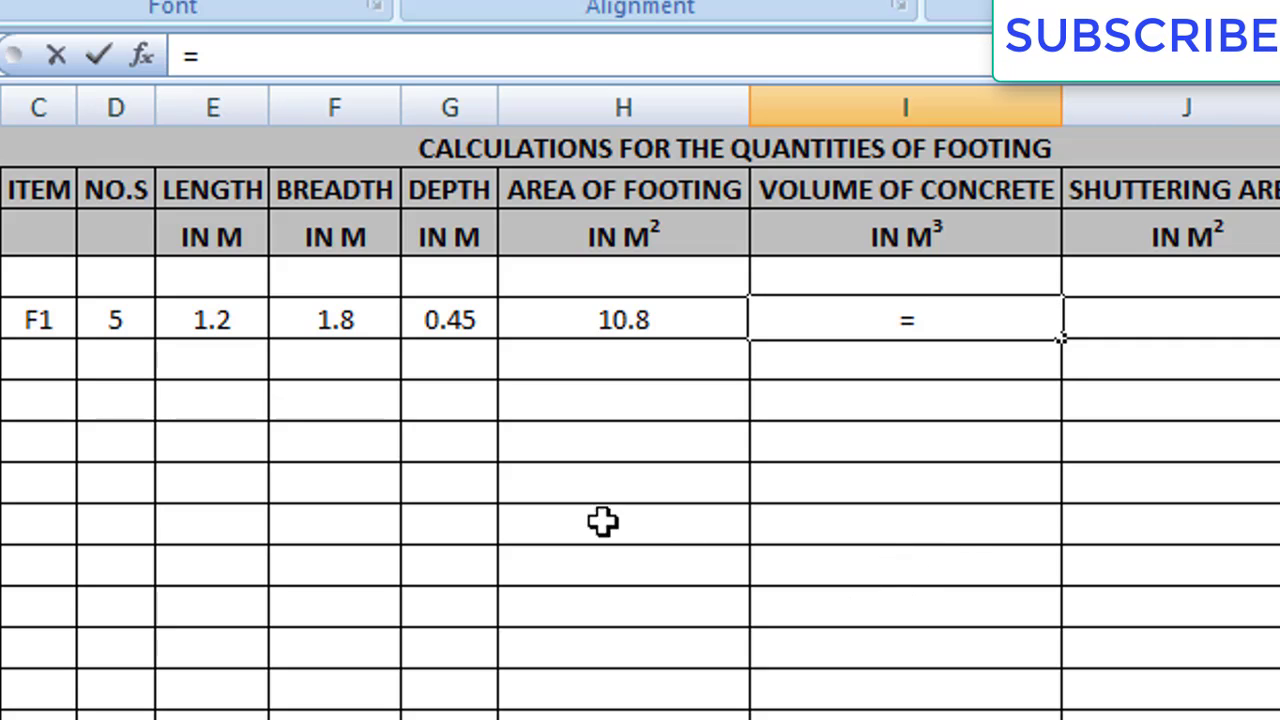
click(223, 320)
text(*)
click(341, 322)
text(*)
click(466, 318)
text(*)
click(118, 320)
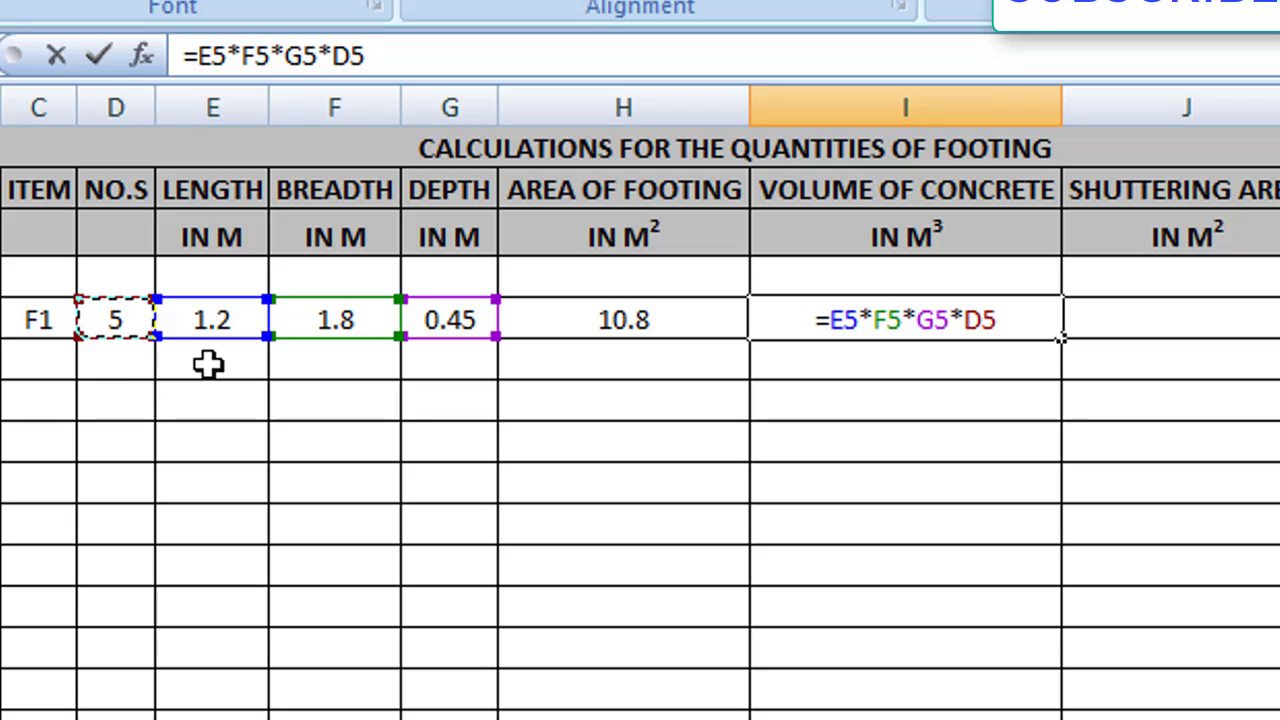
key(Return)
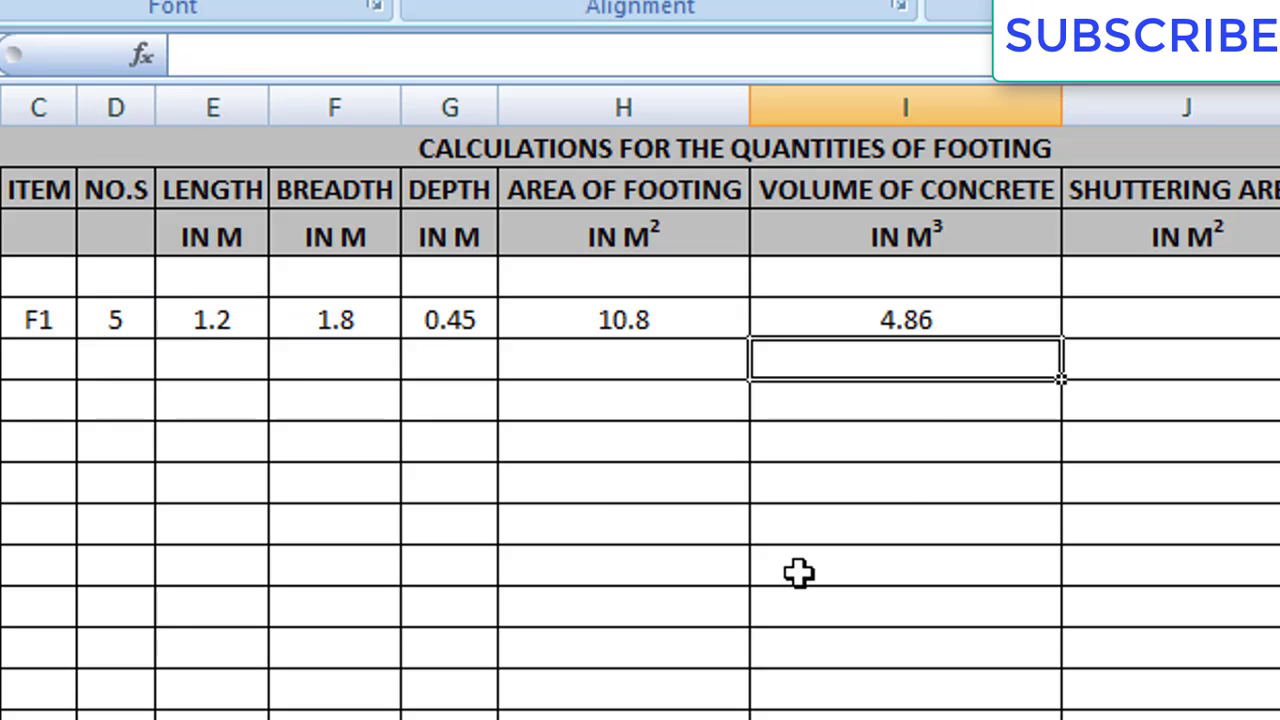
click(962, 318)
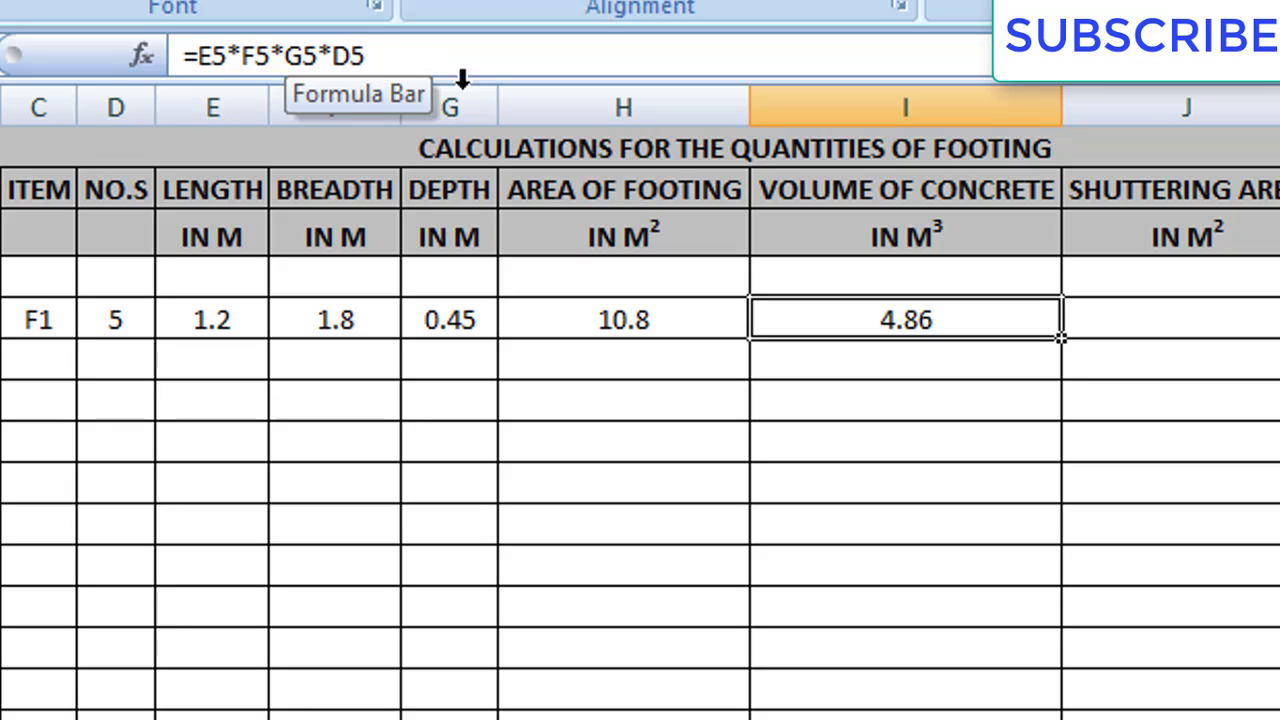
click(1215, 320)
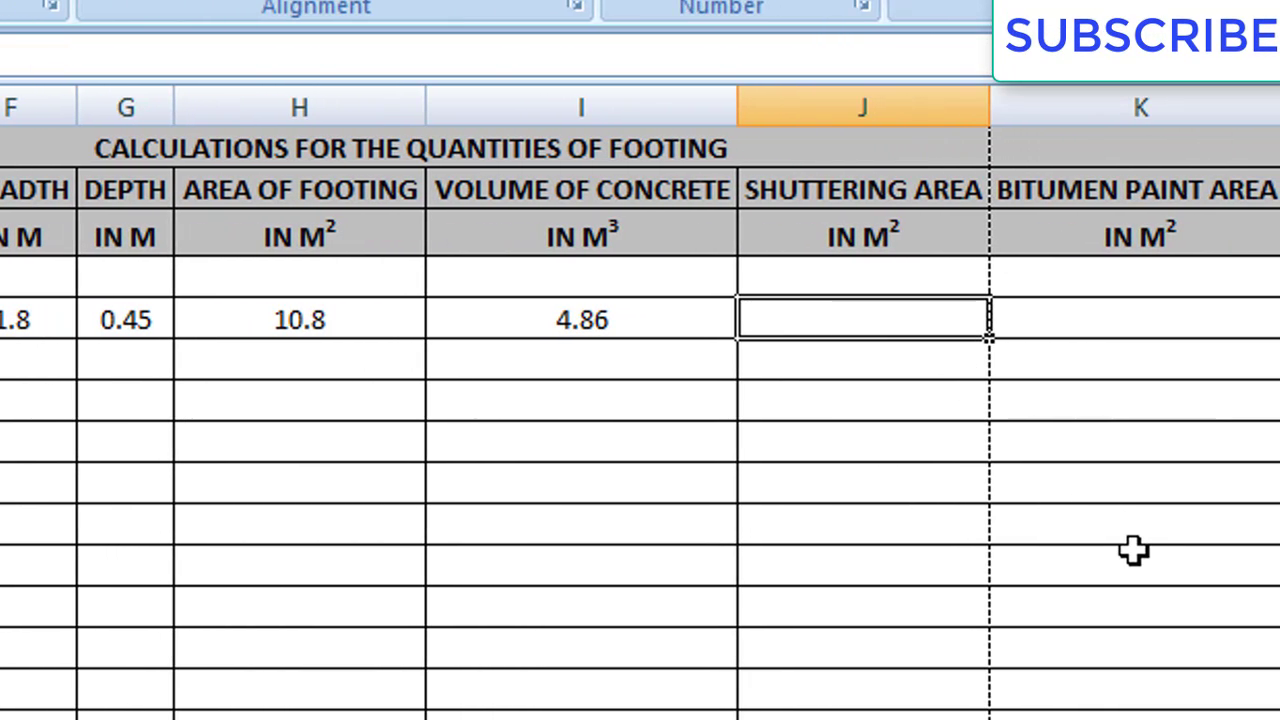
Enter =((E5+F5)*2*G5)*D5 in J5, giving F1 a shuttering area of 13.5
text(=()
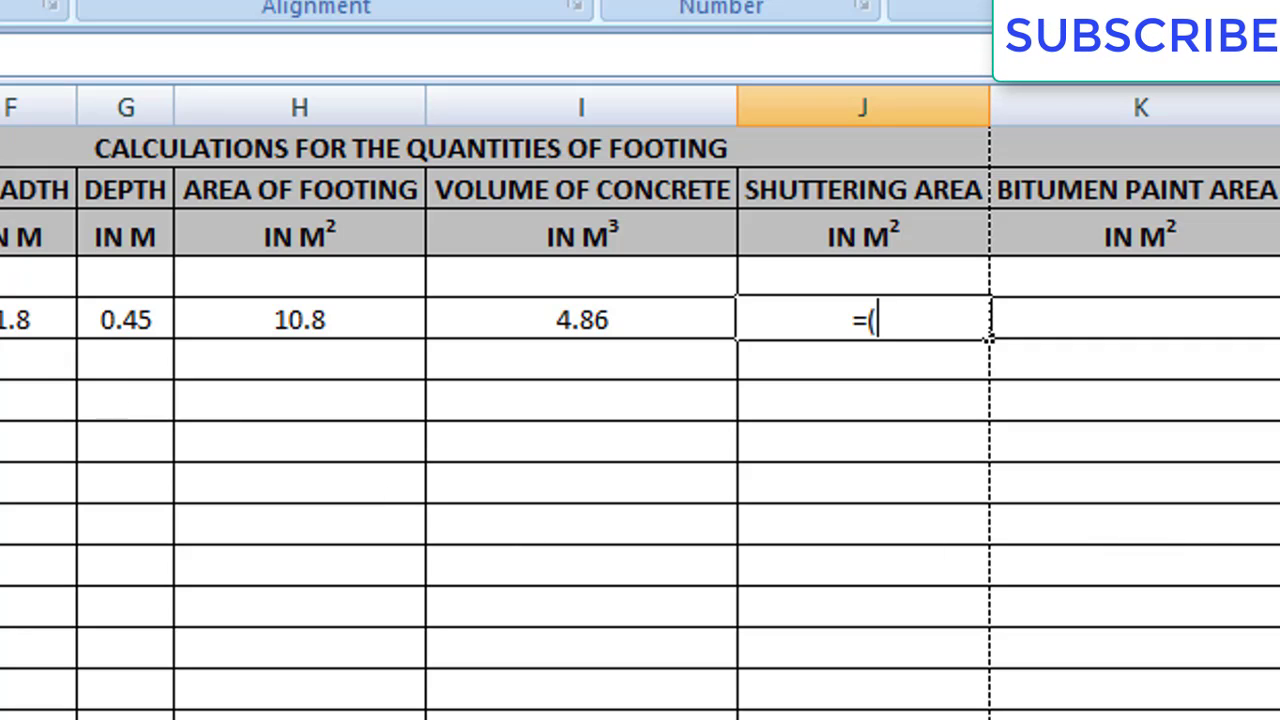
text(+)
click(14, 320)
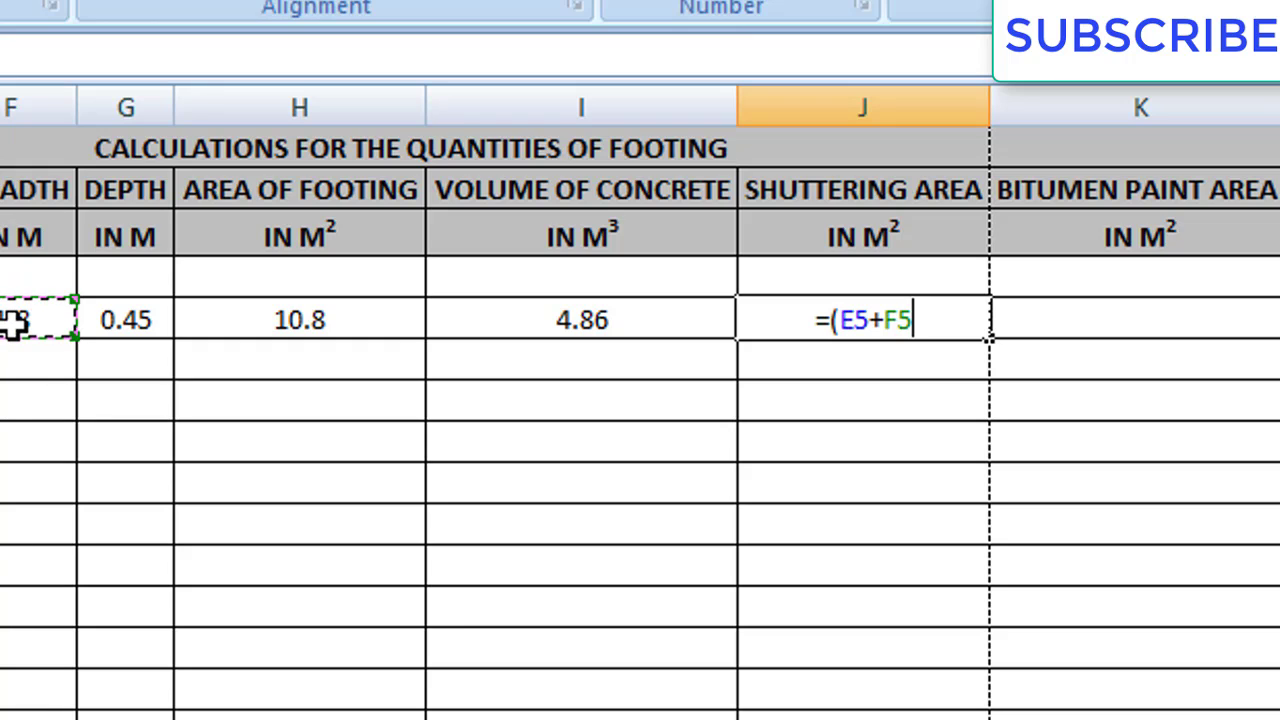
text()*)
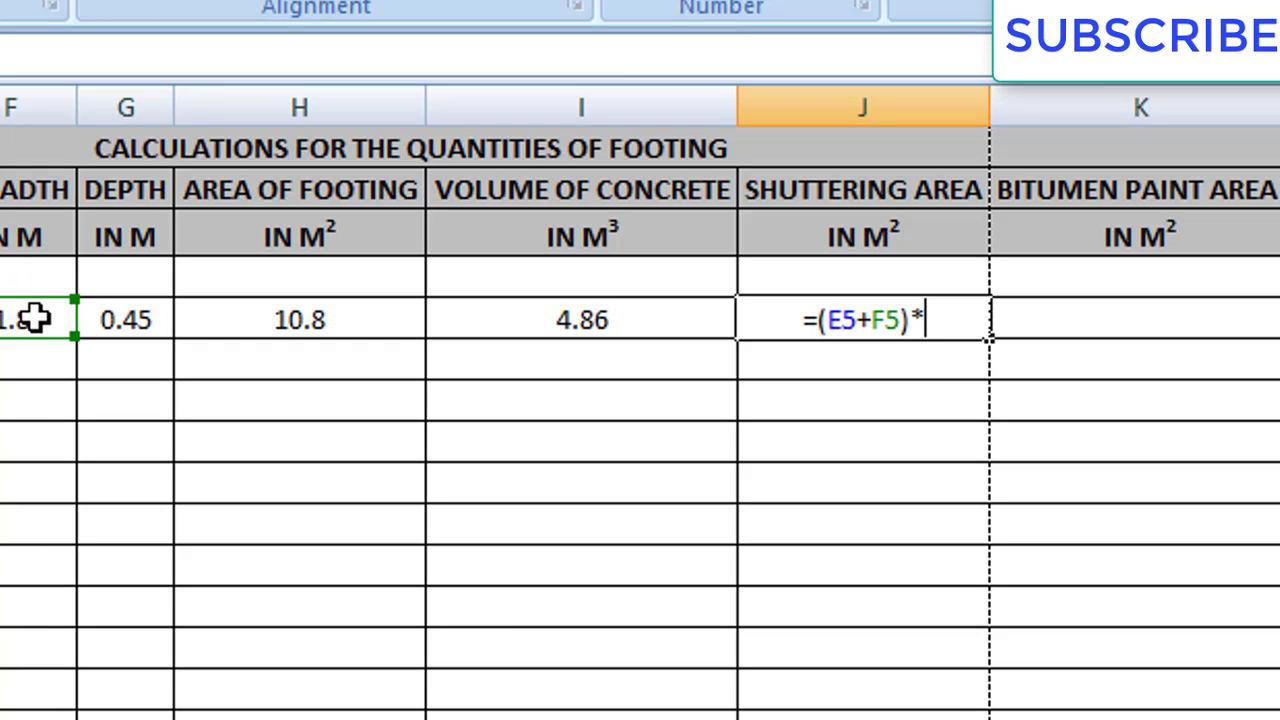
text(2*)
click(143, 320)
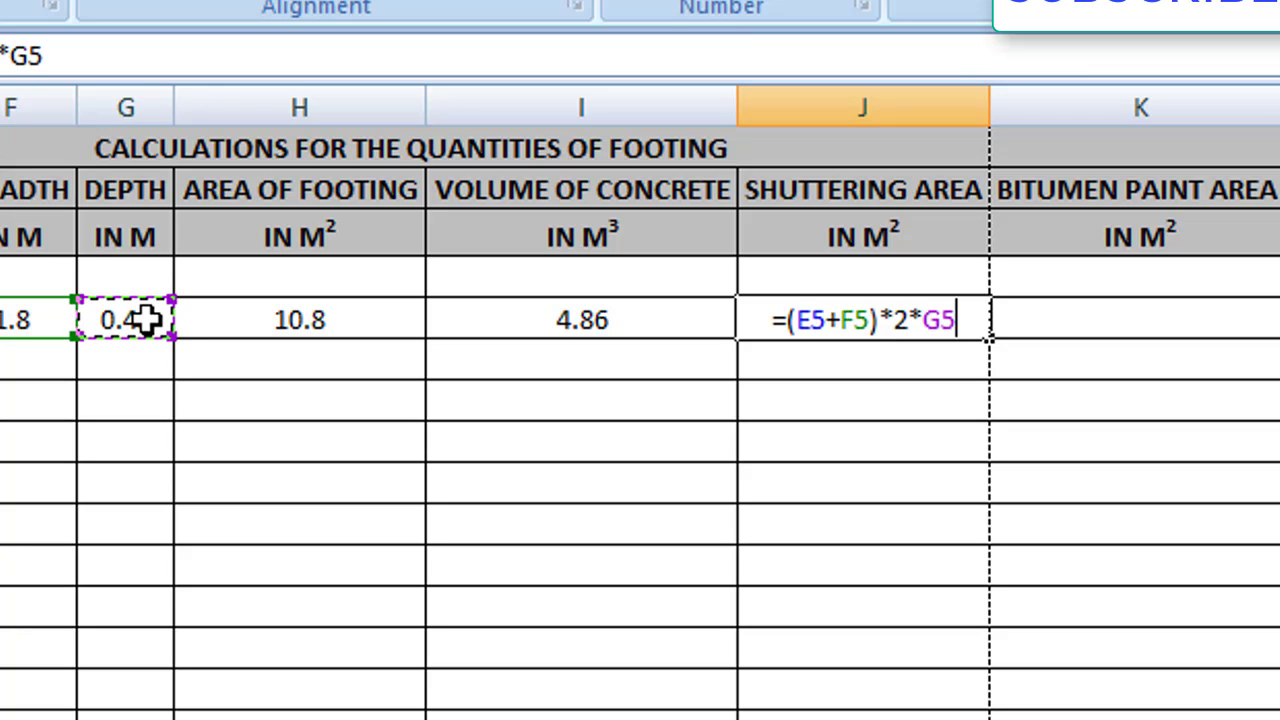
click(787, 320)
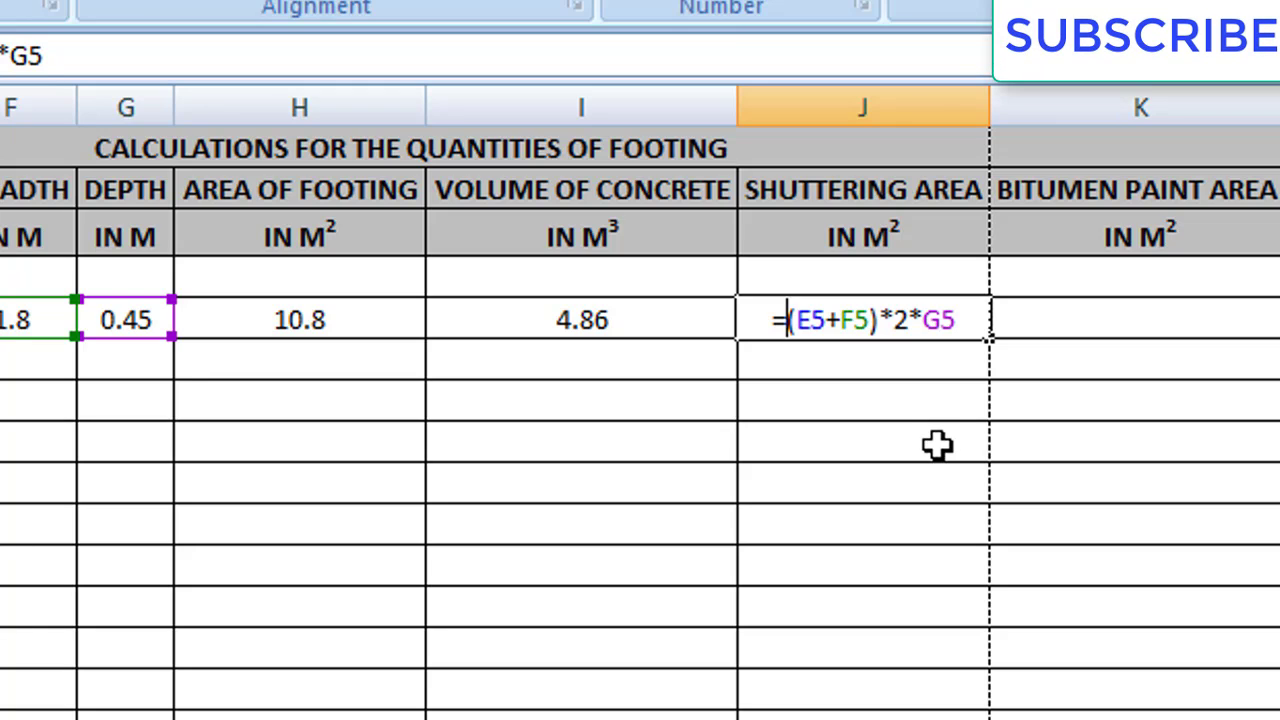
text(()
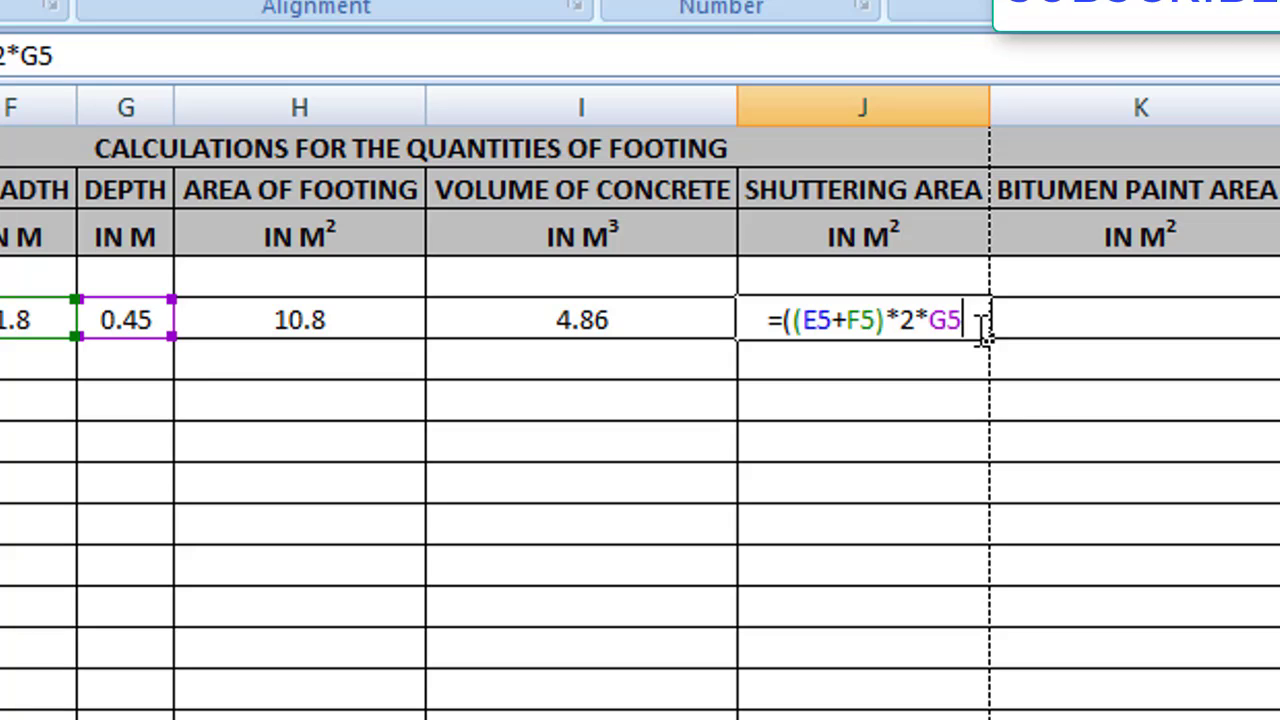
text()*D5)
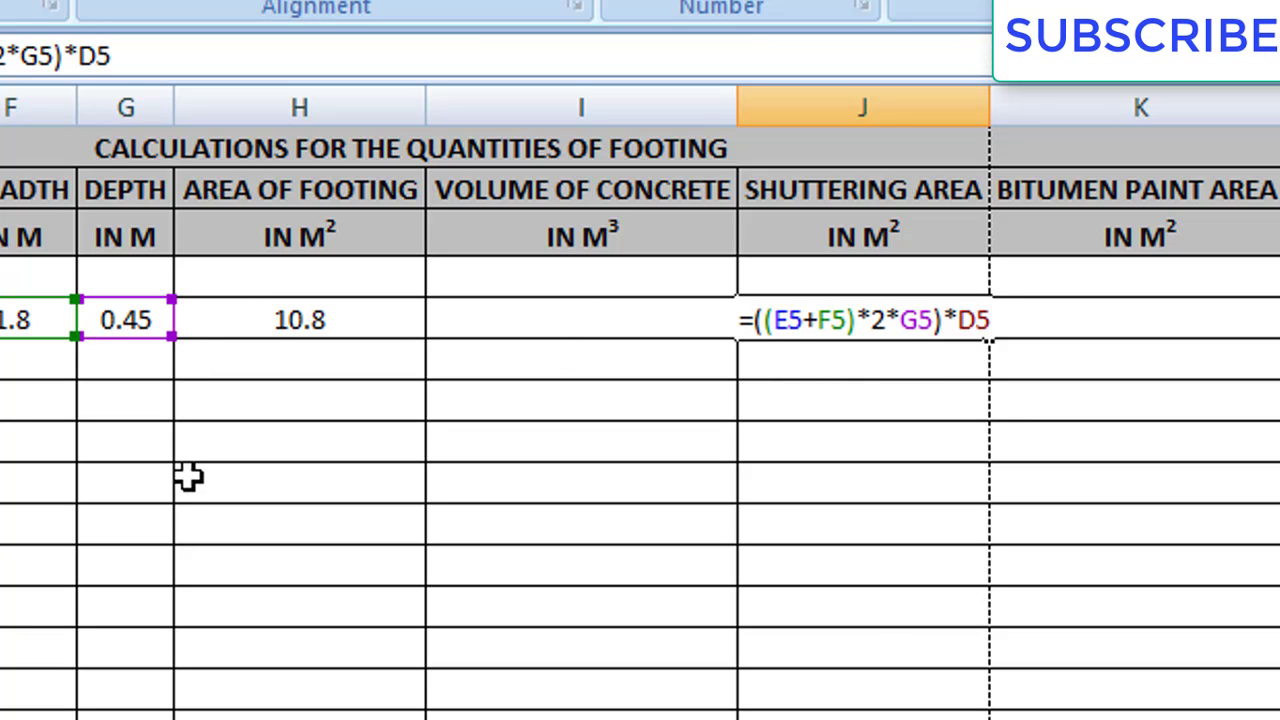
key(Return)
click(842, 330)
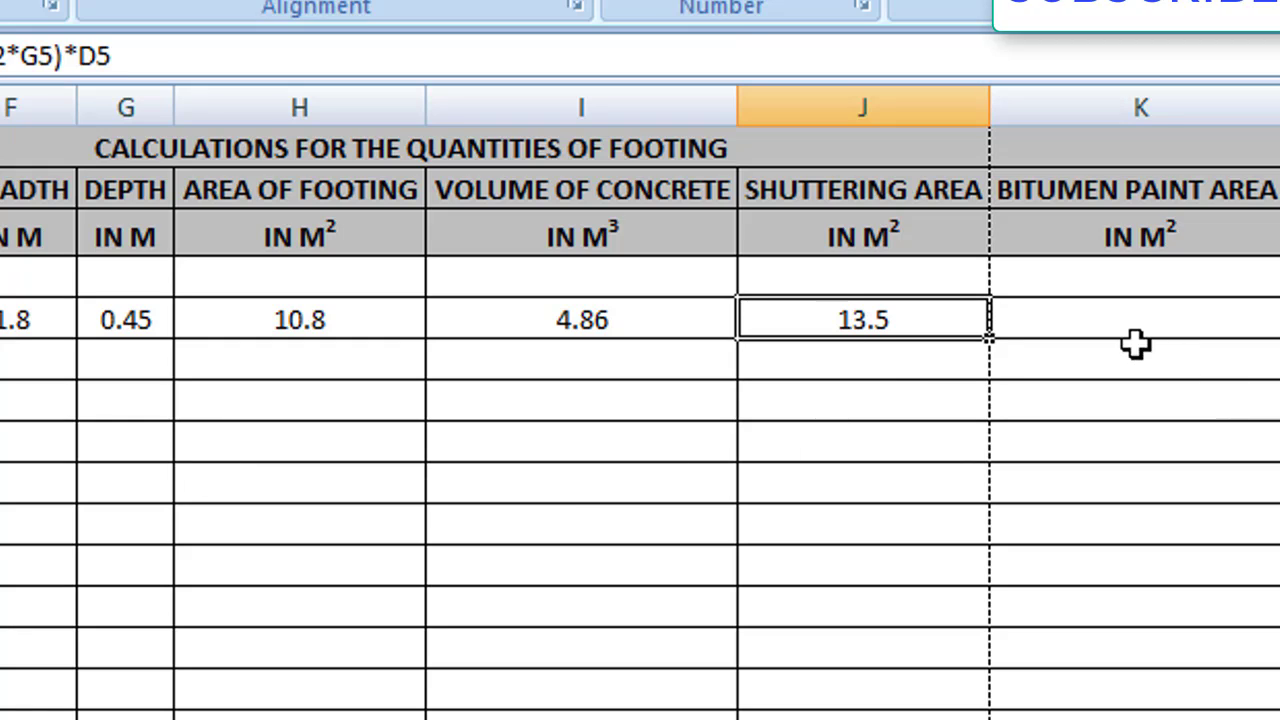
click(1117, 318)
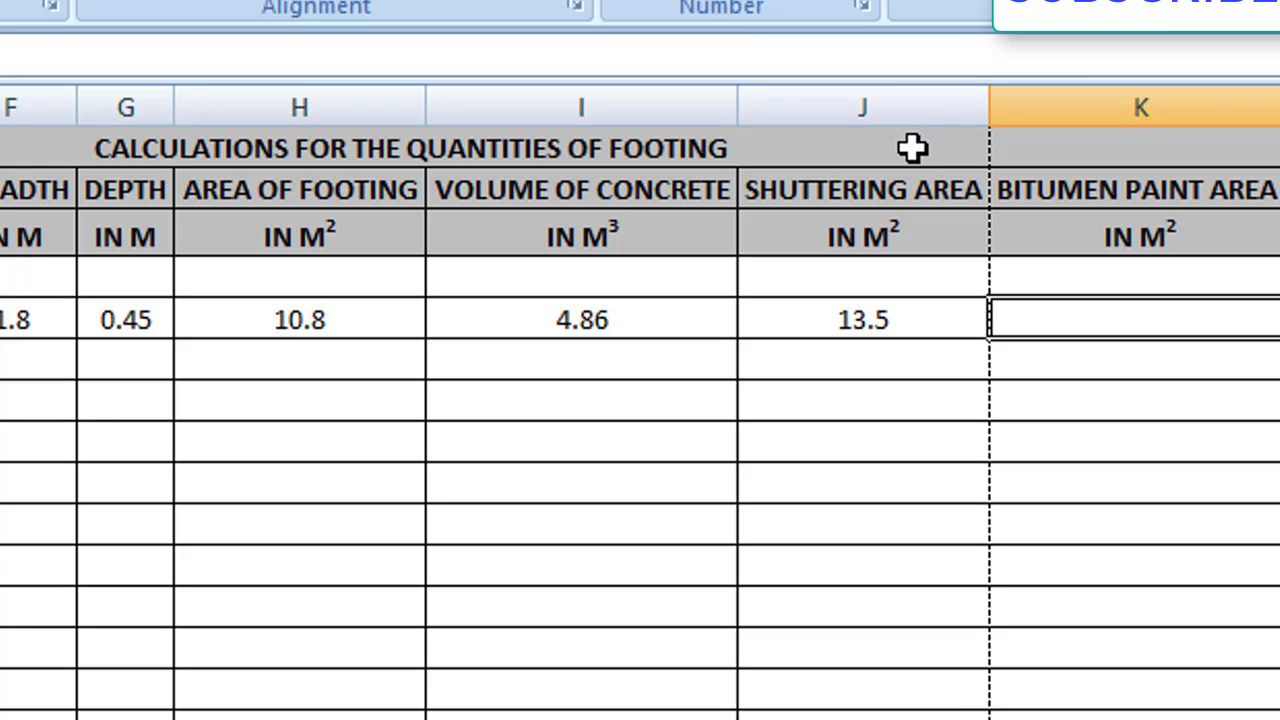
Enter =((E5+F5)*2*G5+(E5*F5))*D5 in K5 for F1's bitumen paint area
text(=)
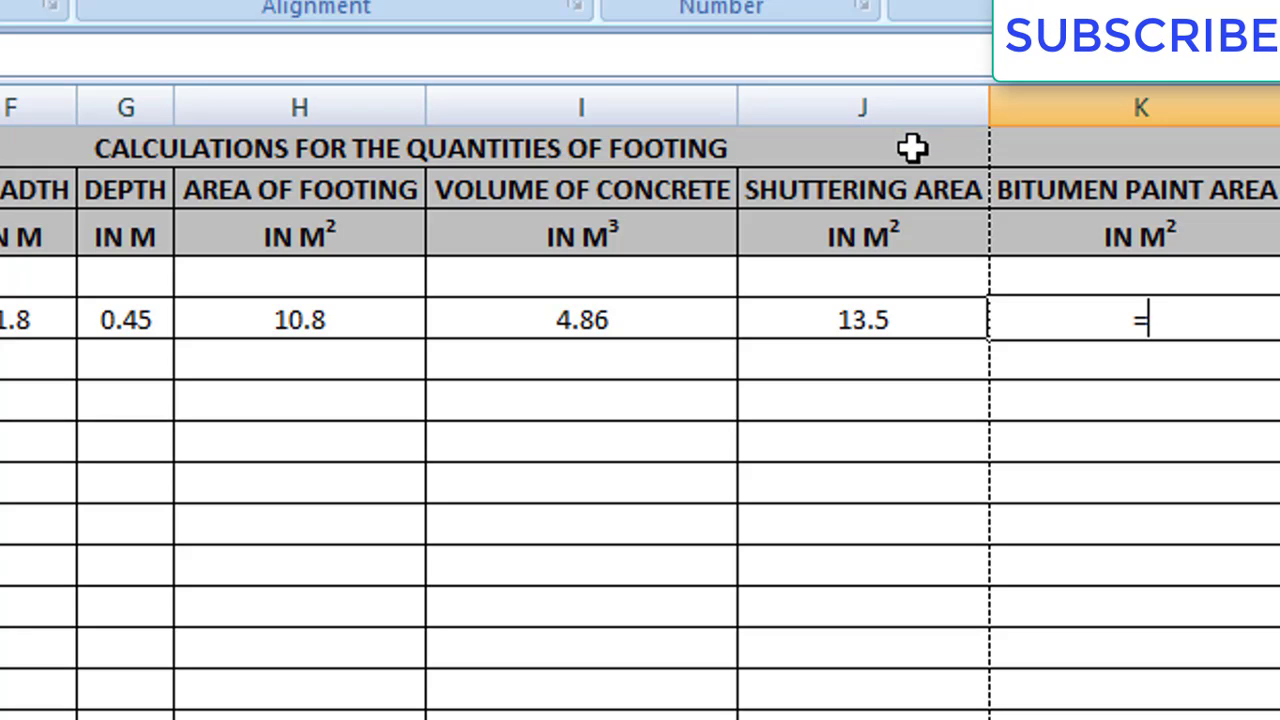
text((E5+)
click(4, 332)
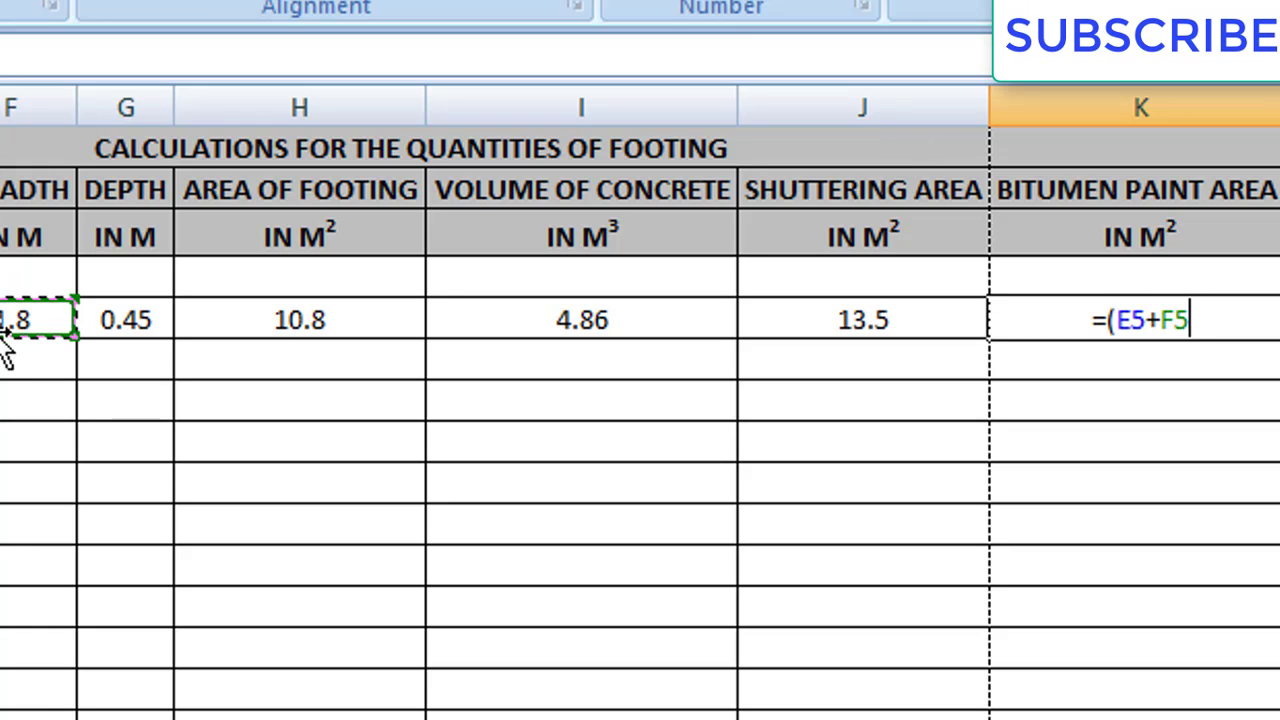
text()*)
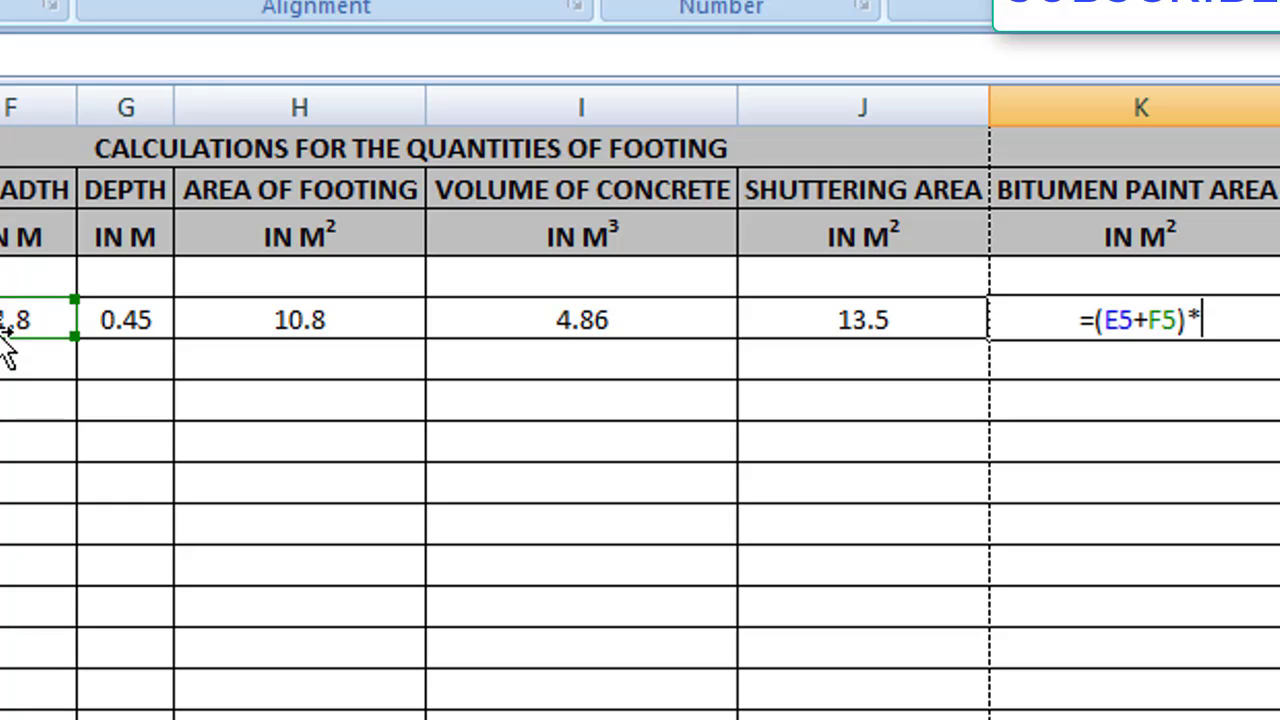
text(2*)
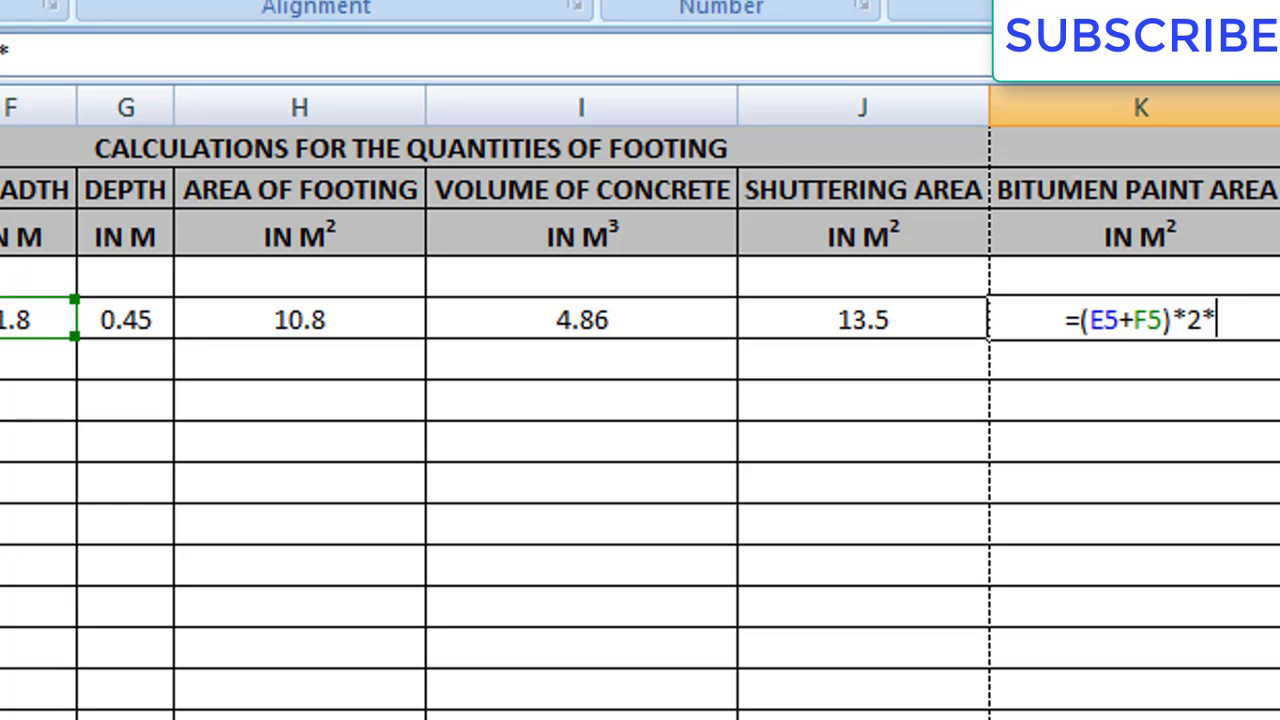
click(148, 314)
text(+)
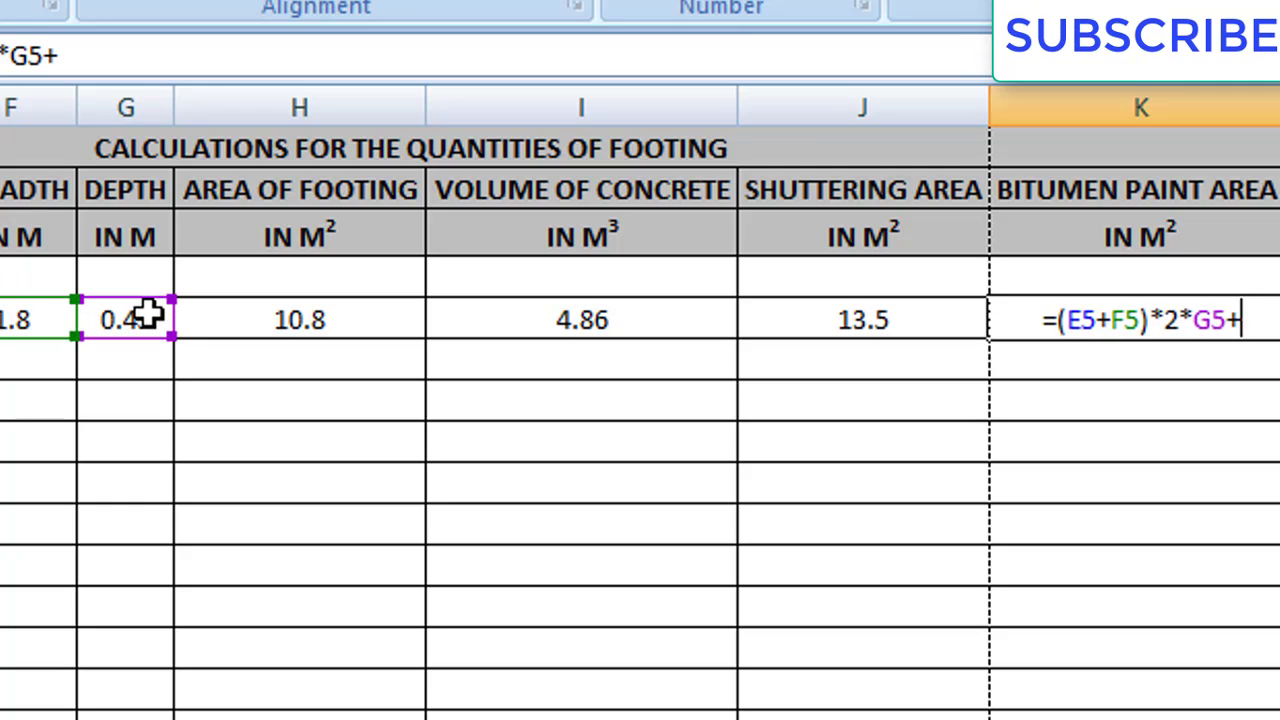
text(()
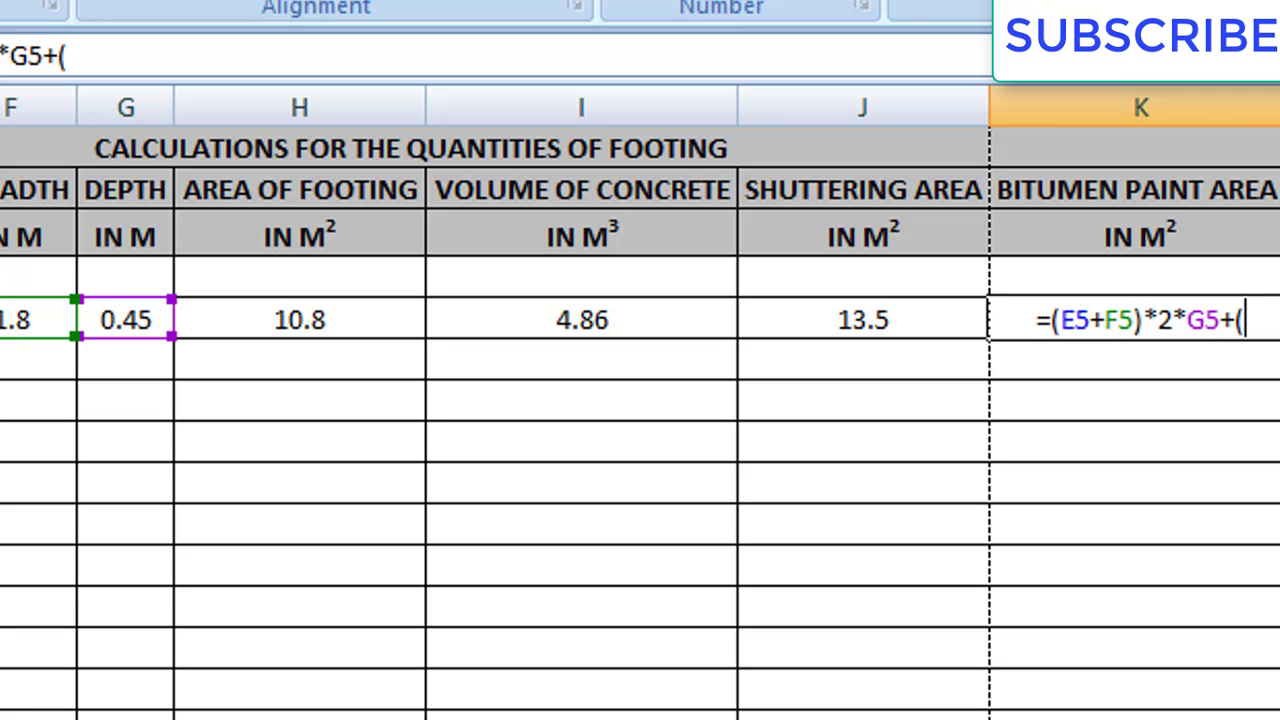
text(E5)
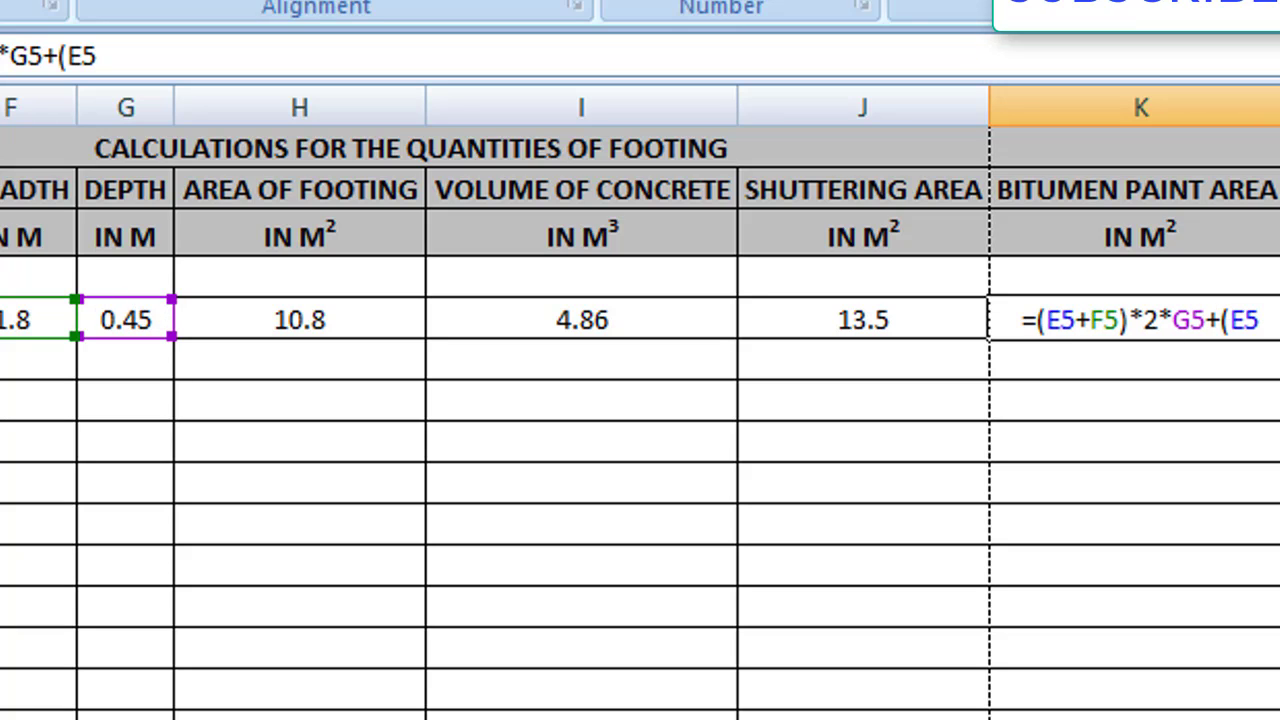
text(*)
click(14, 320)
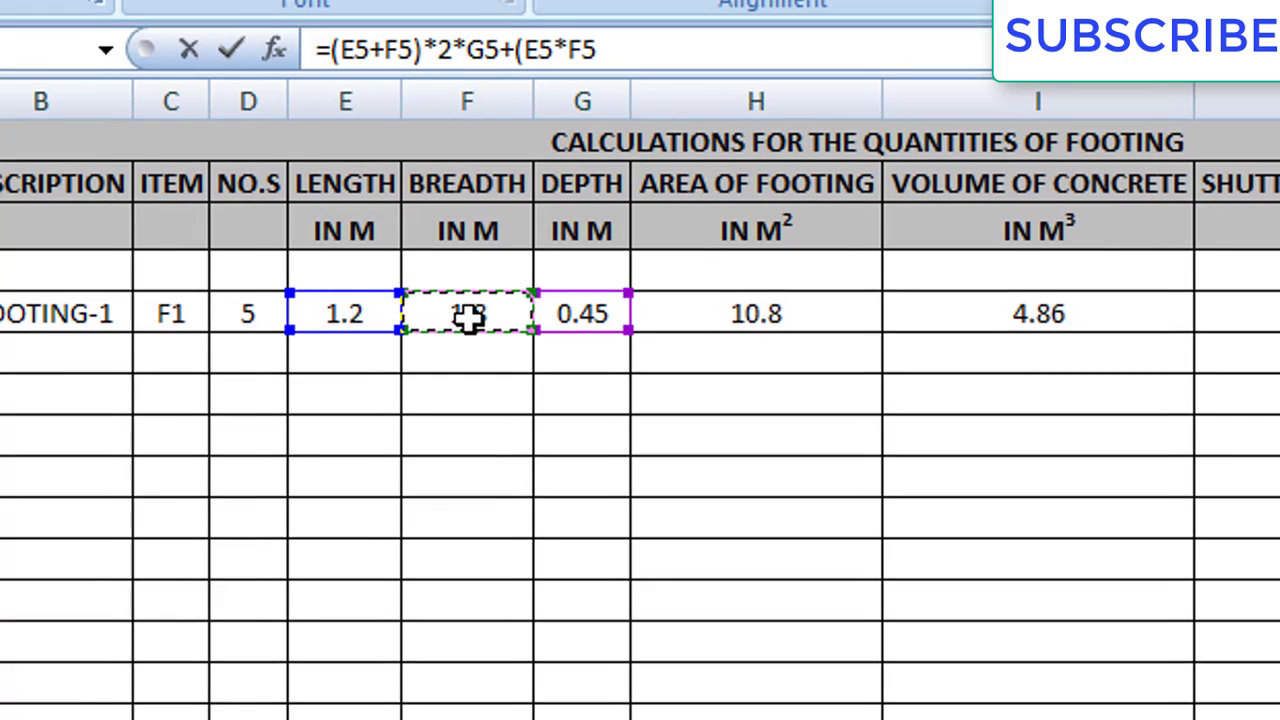
text())
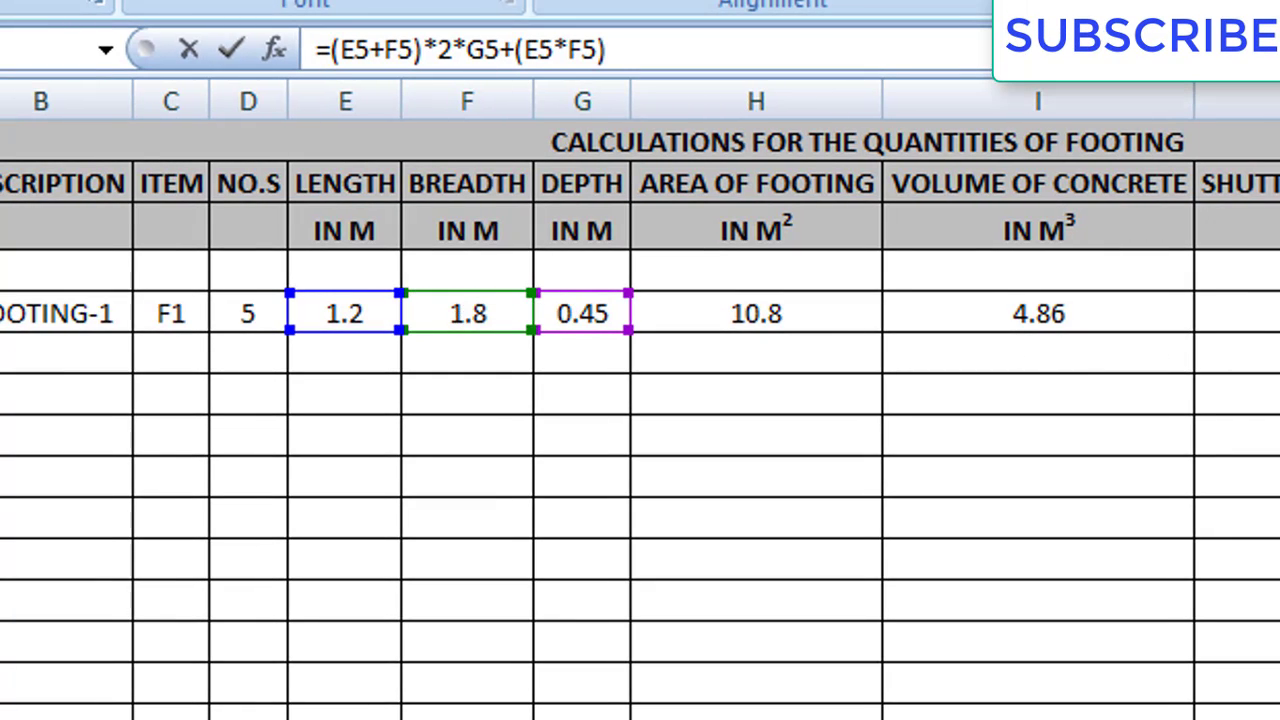
text(()
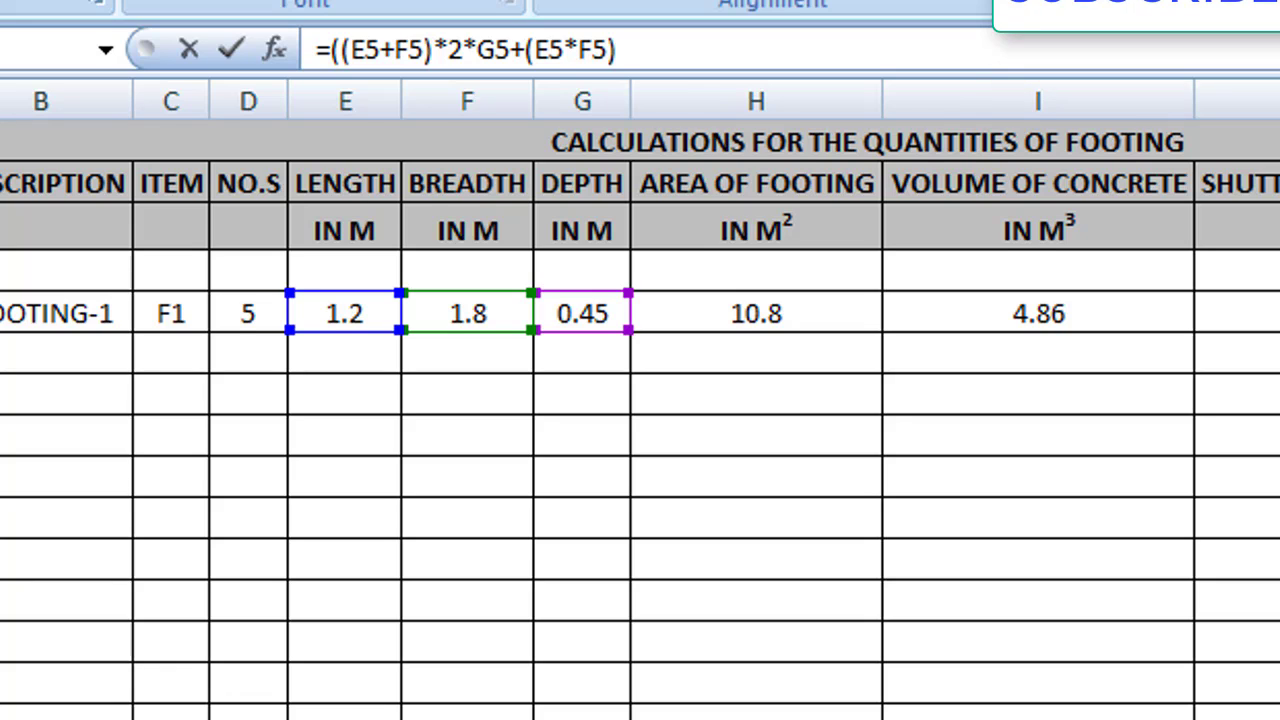
text())
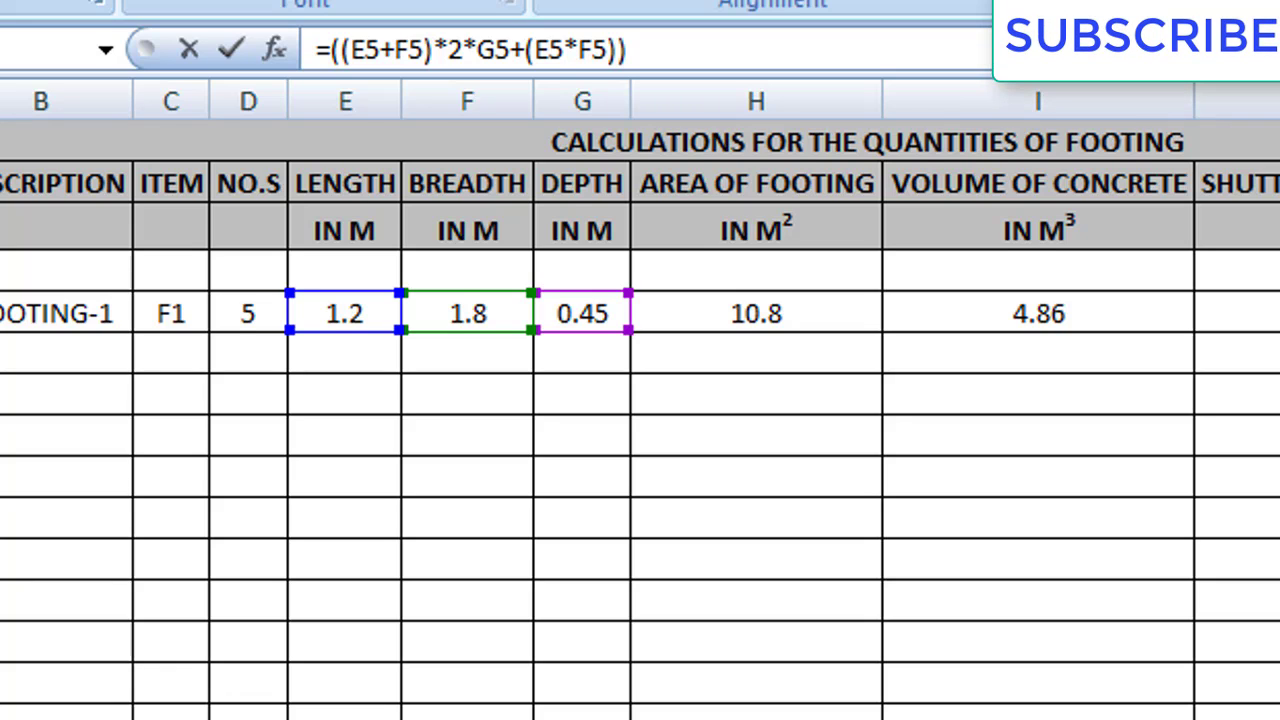
text(*)
click(232, 313)
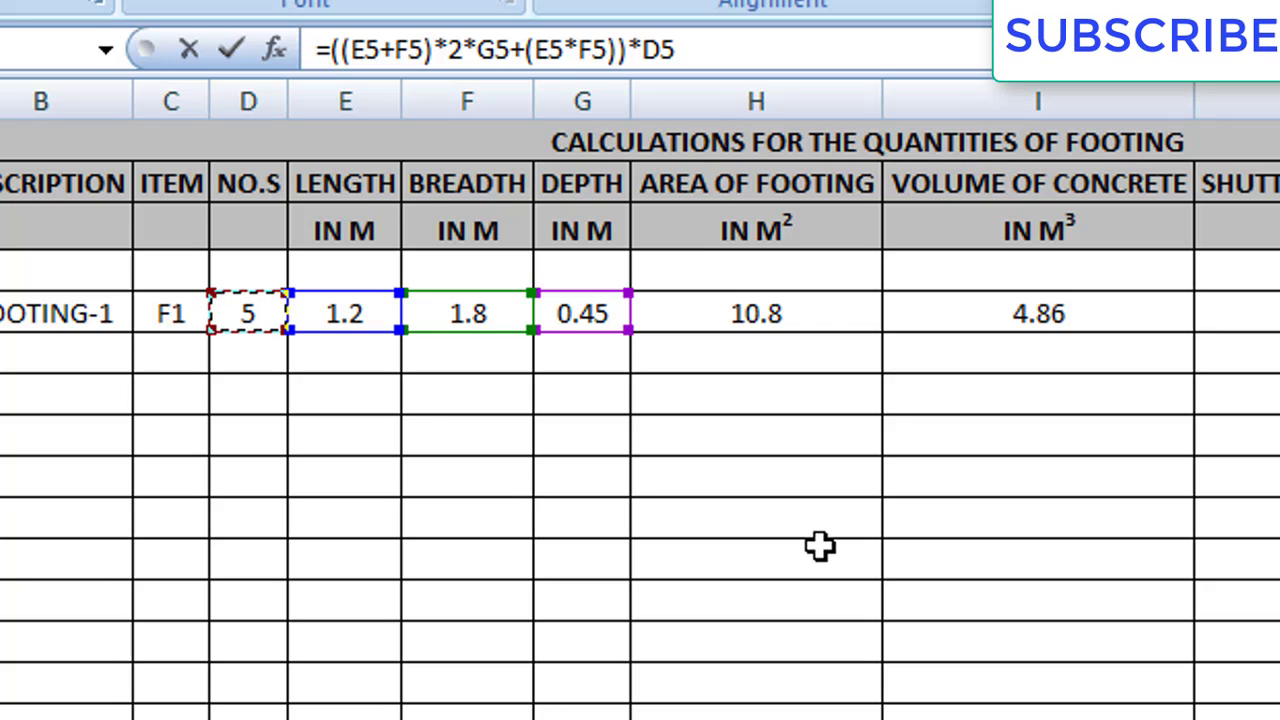
key(Return)
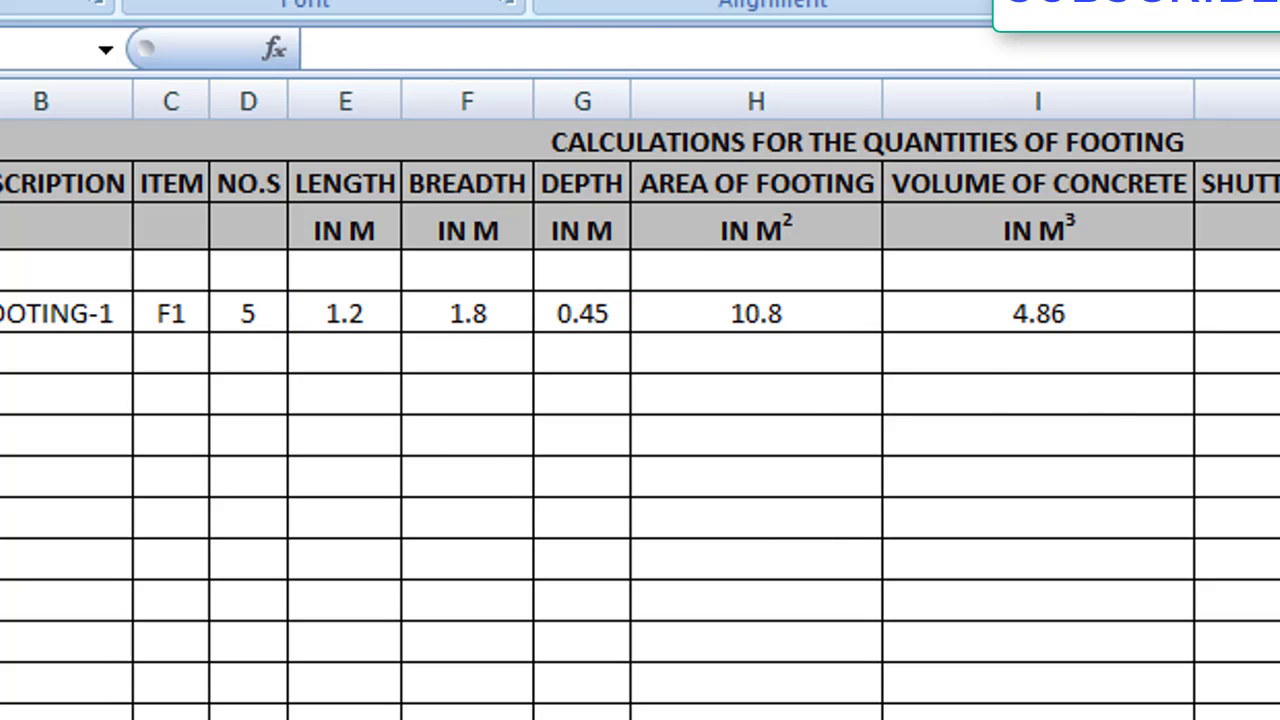
key(Up)
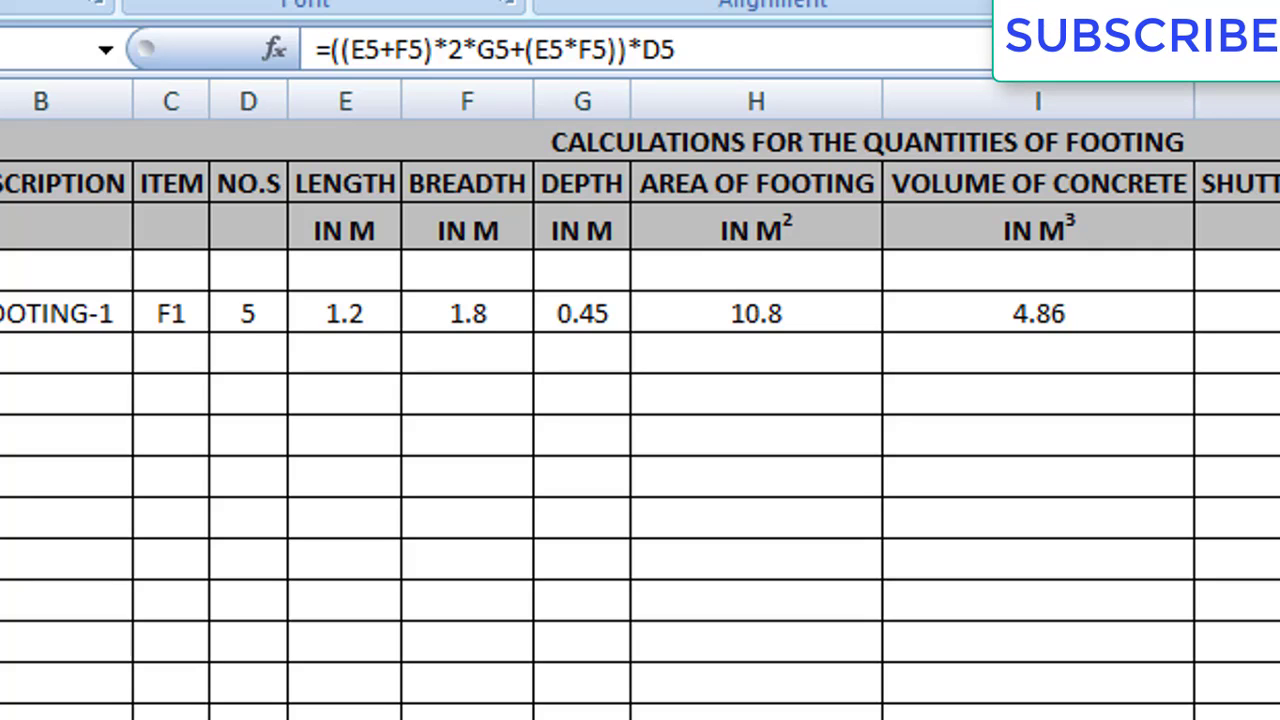
click(255, 314)
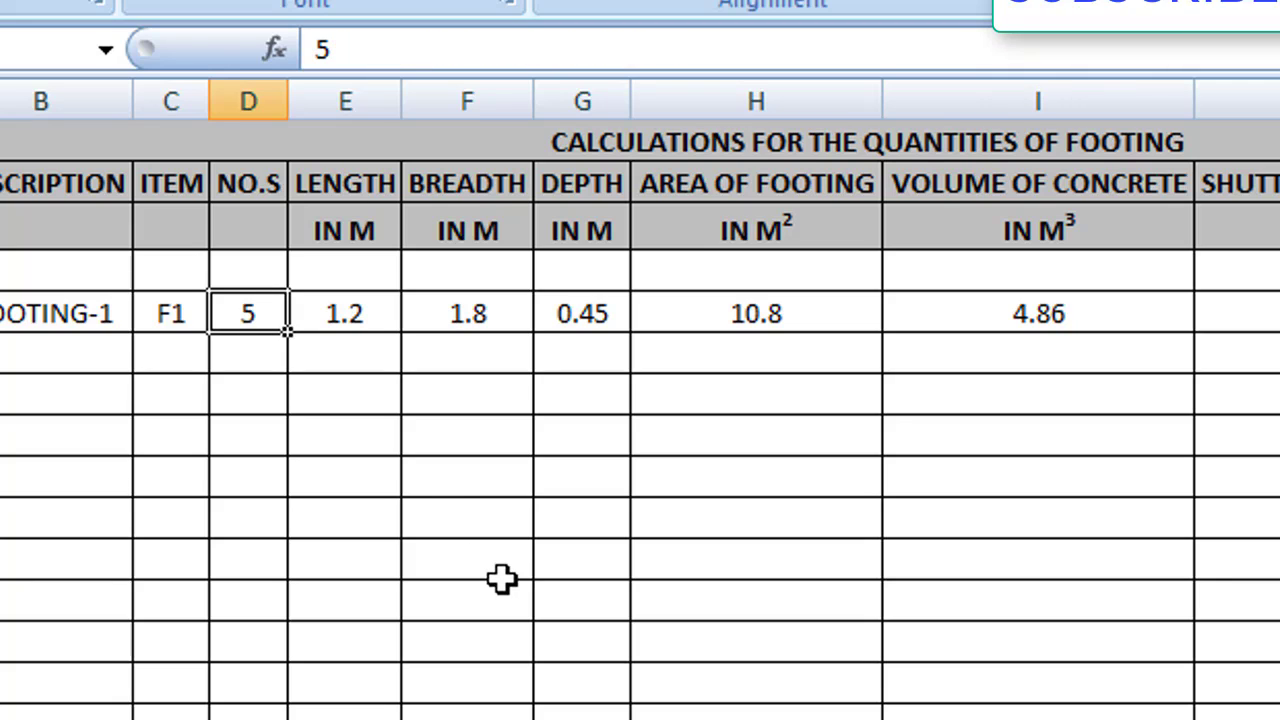
text(1)
click(501, 581)
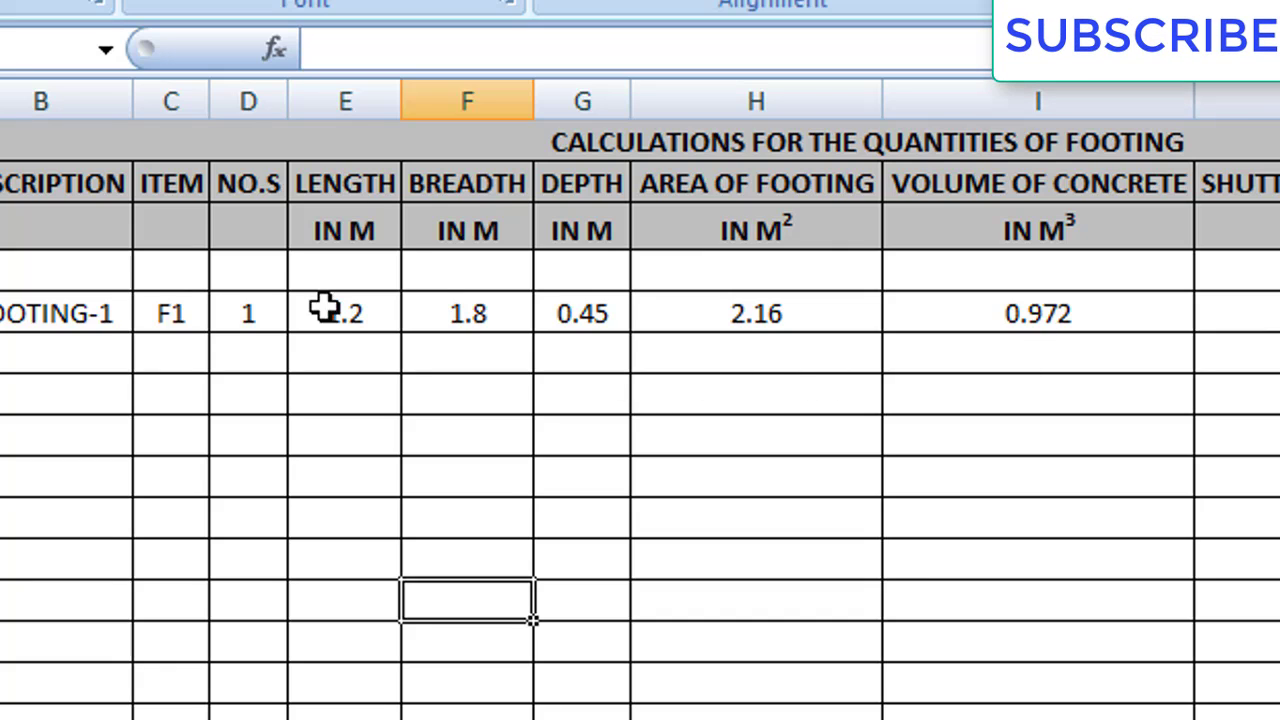
click(257, 318)
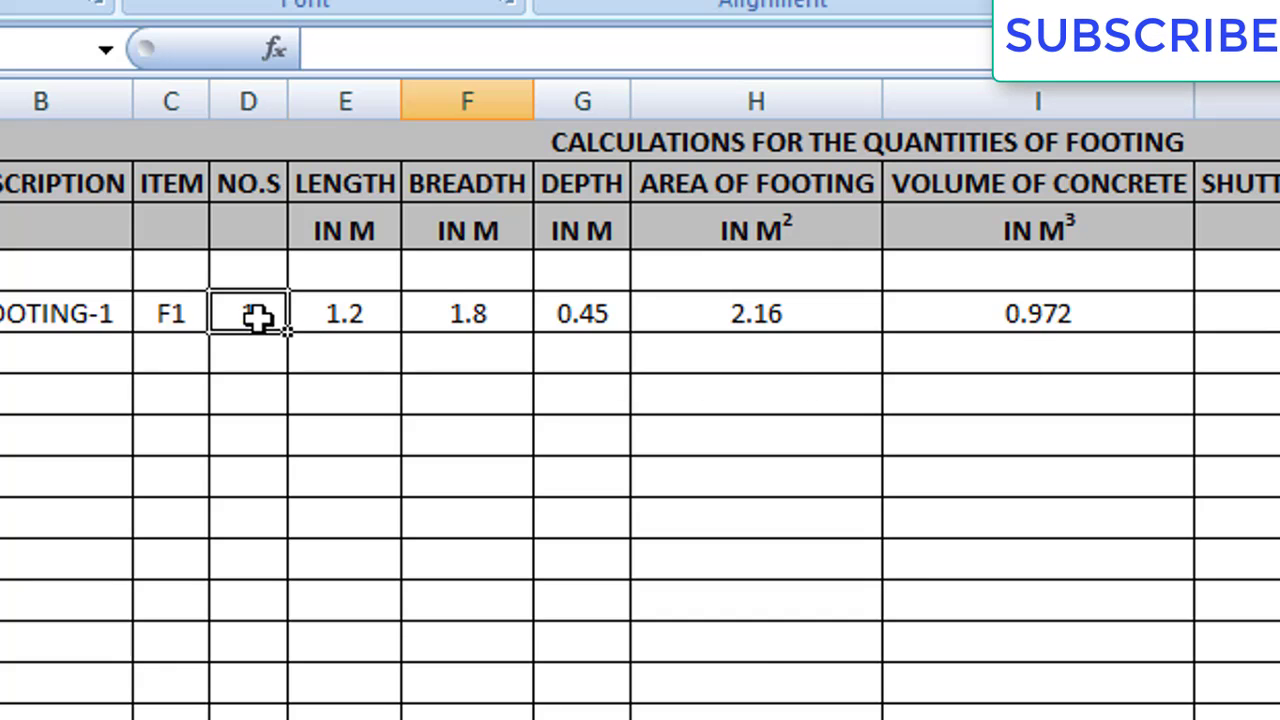
text(10)
click(777, 672)
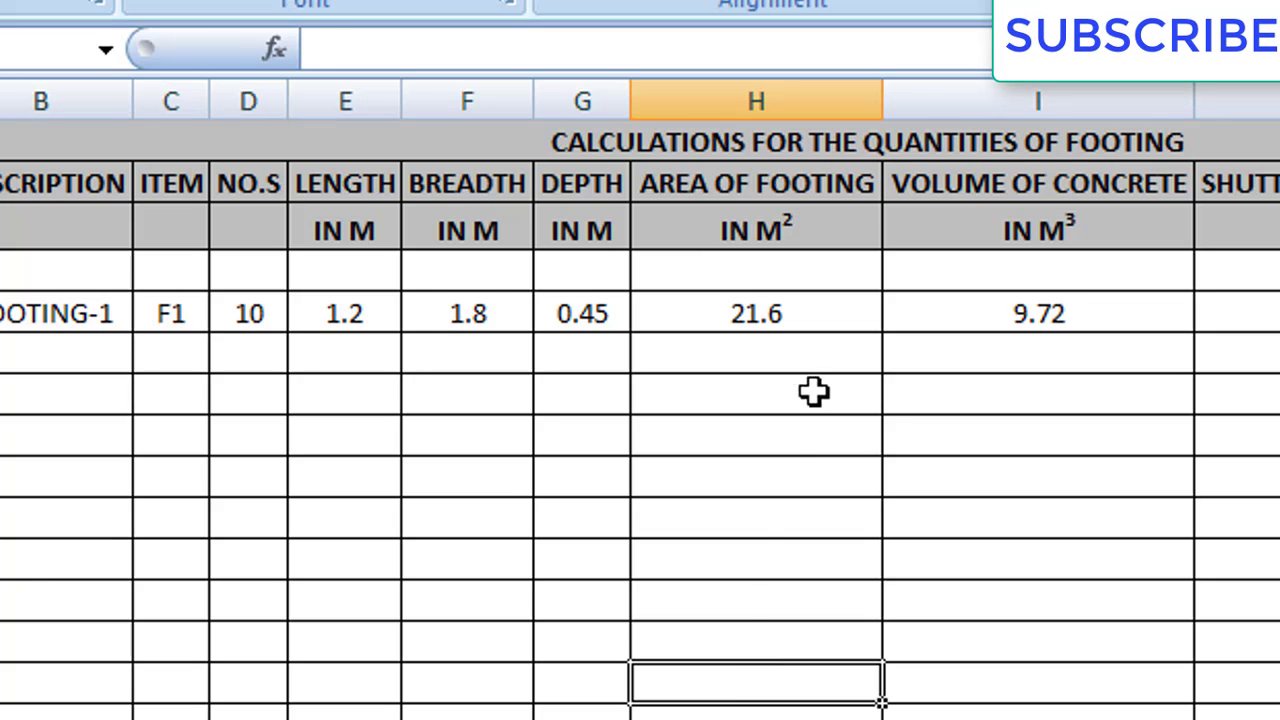
click(279, 318)
text(5)
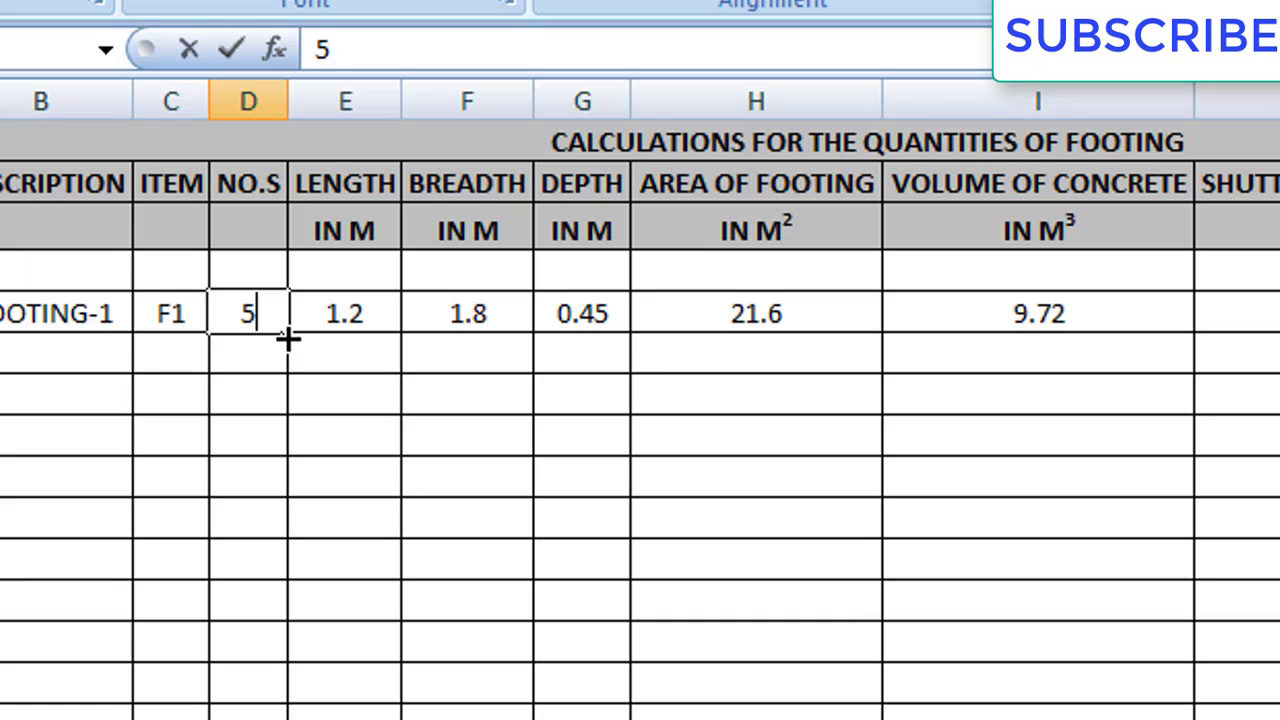
click(581, 643)
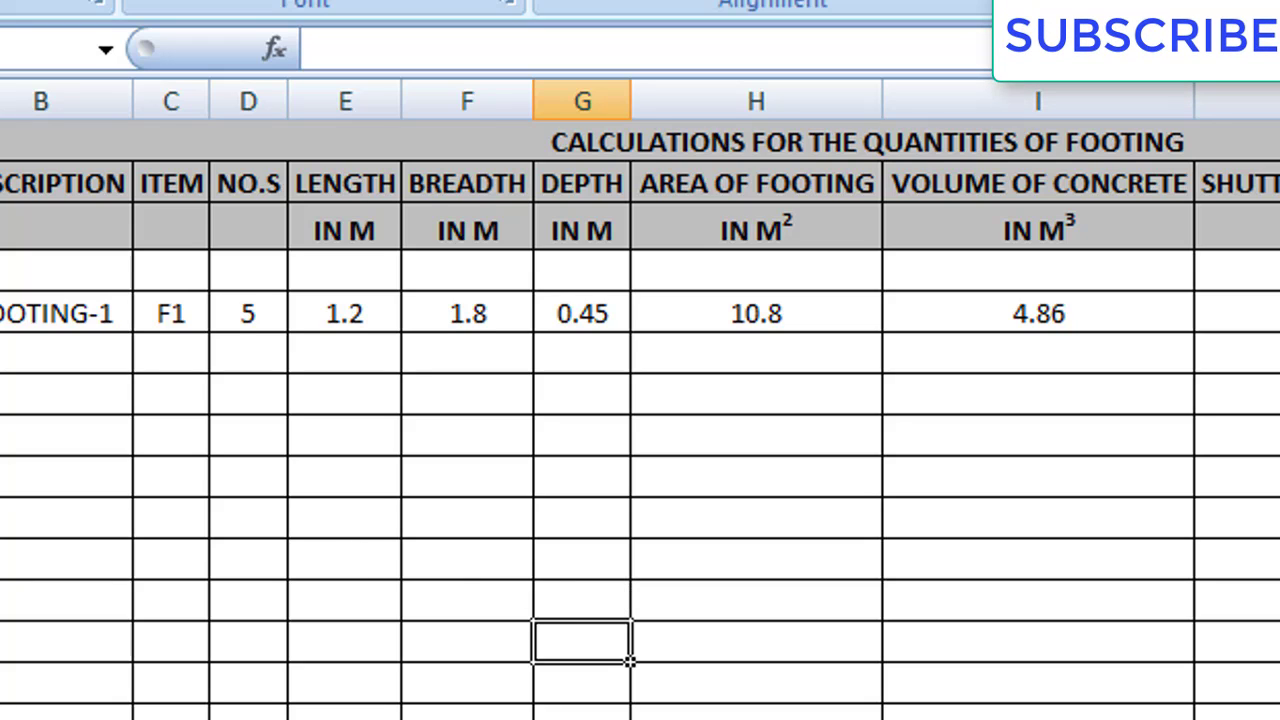
text(2)
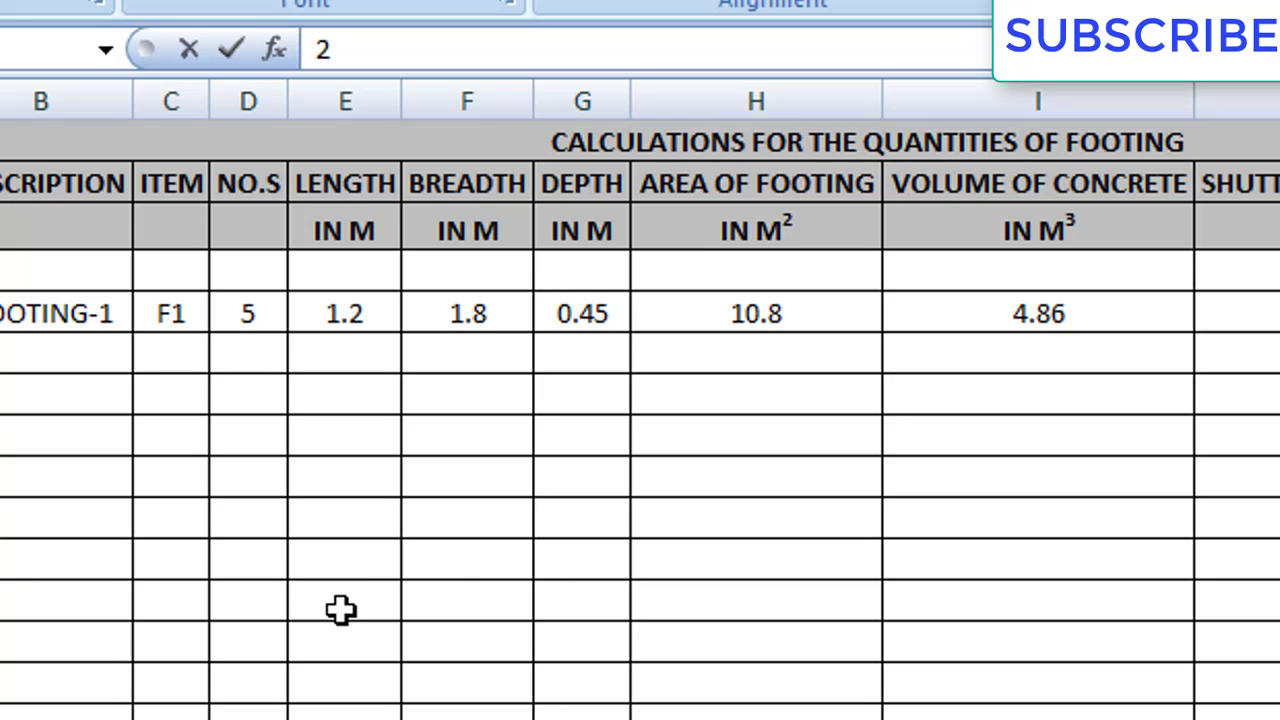
Fill row 6 with serial 2, description FOOTING-2 and item F2
key(Tab)
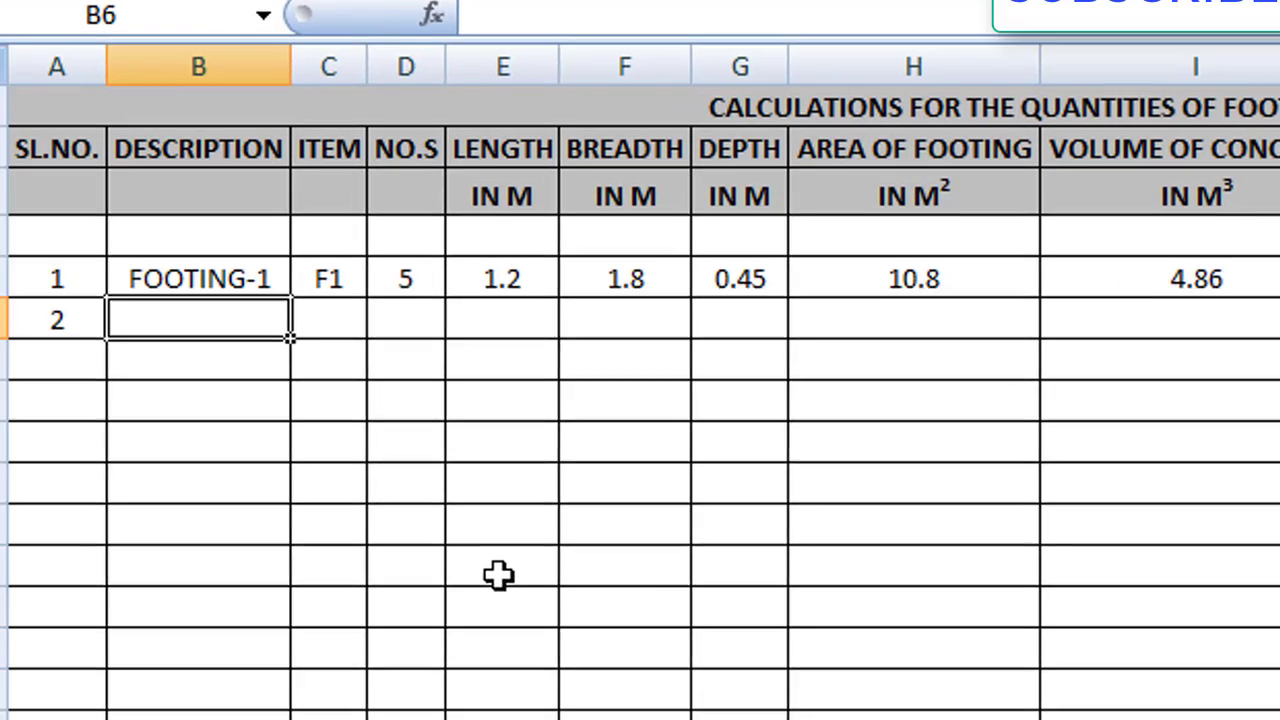
text(FOOTING)
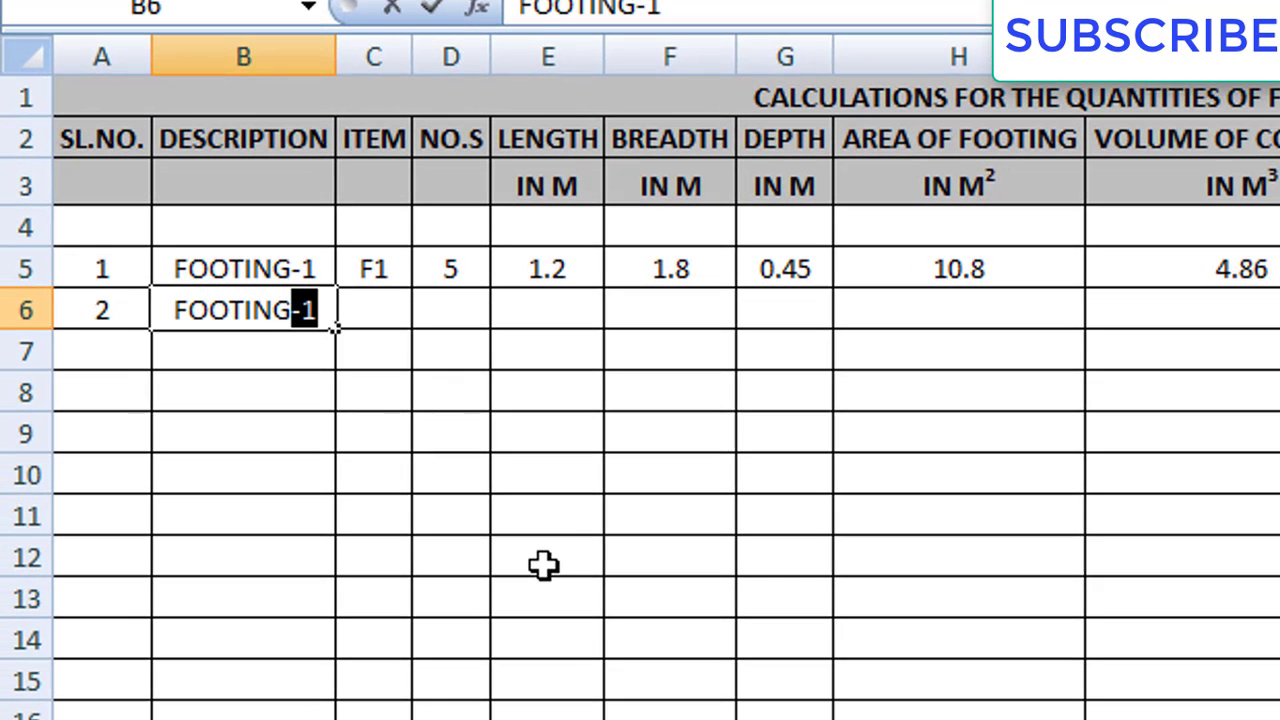
key(BackSpace)
text(-)
key(Tab)
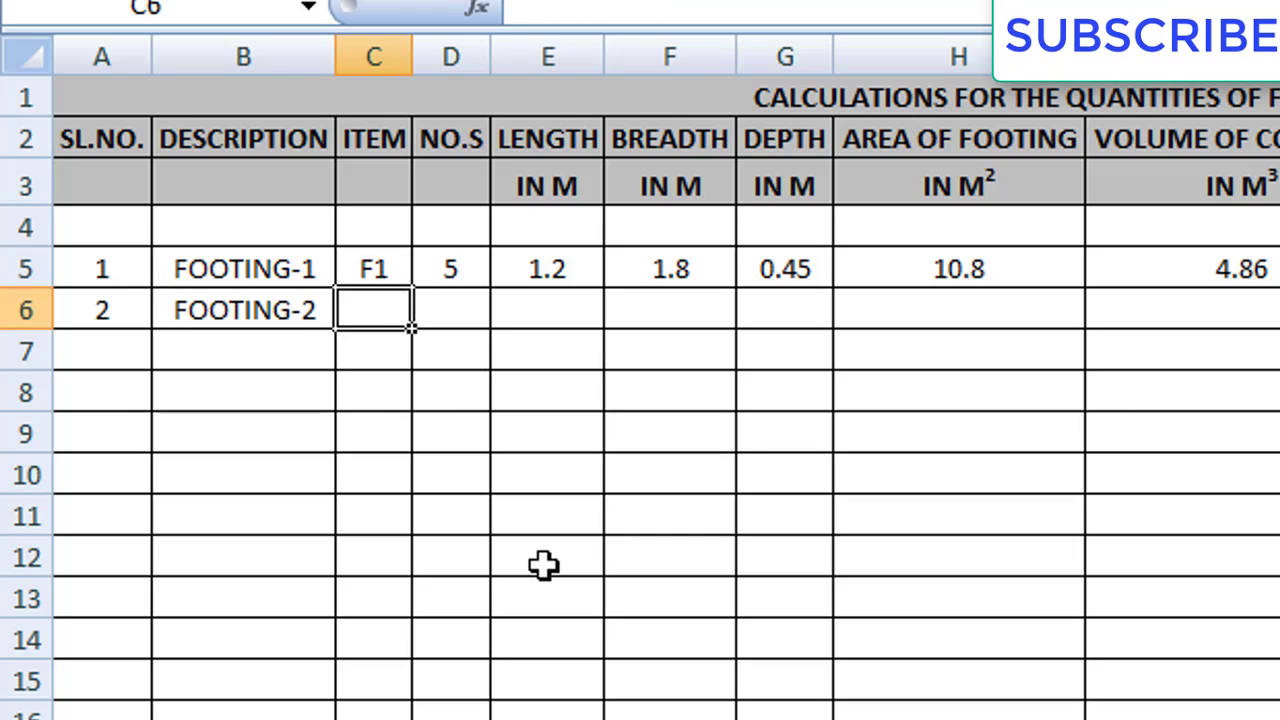
text(F2)
key(Tab)
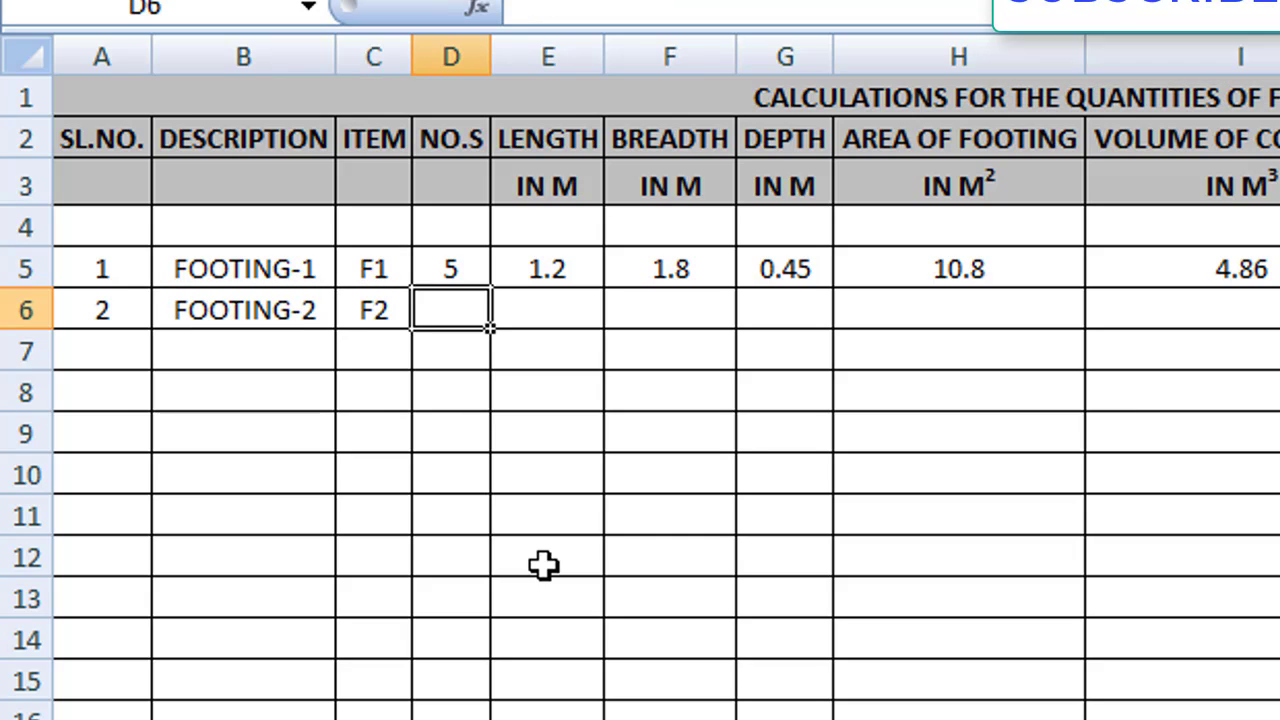
Enter 6 footings sized 1.3 m by 1.6 m, 0.5 m deep, for F2
text(6)
key(Tab)
text(1.3)
key(Tab)
text(1)
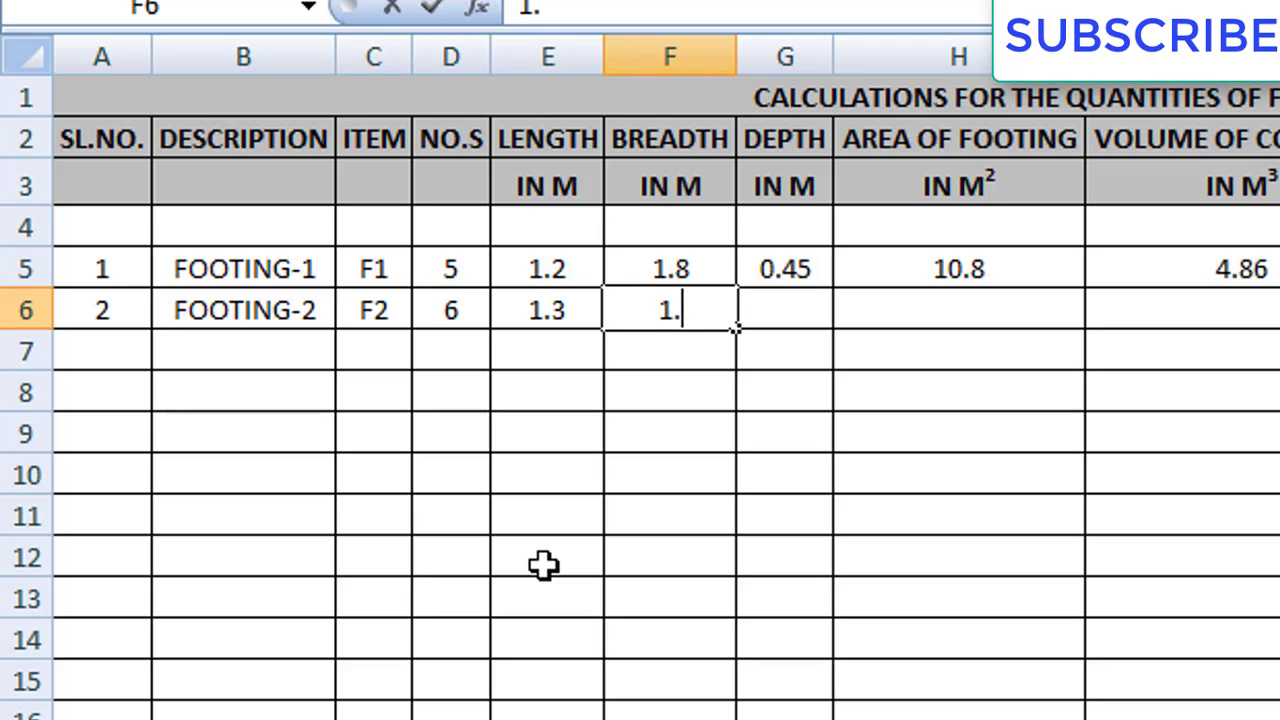
text(.6)
key(Tab)
text(0.)
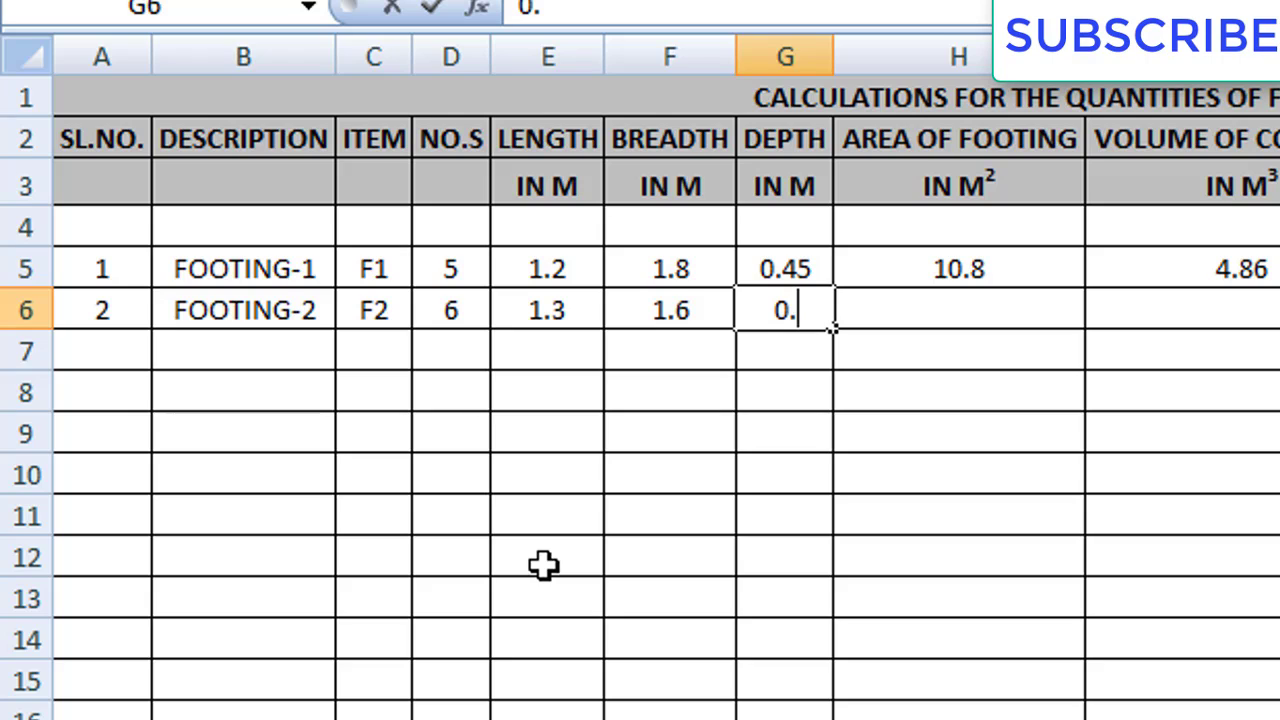
key(Tab)
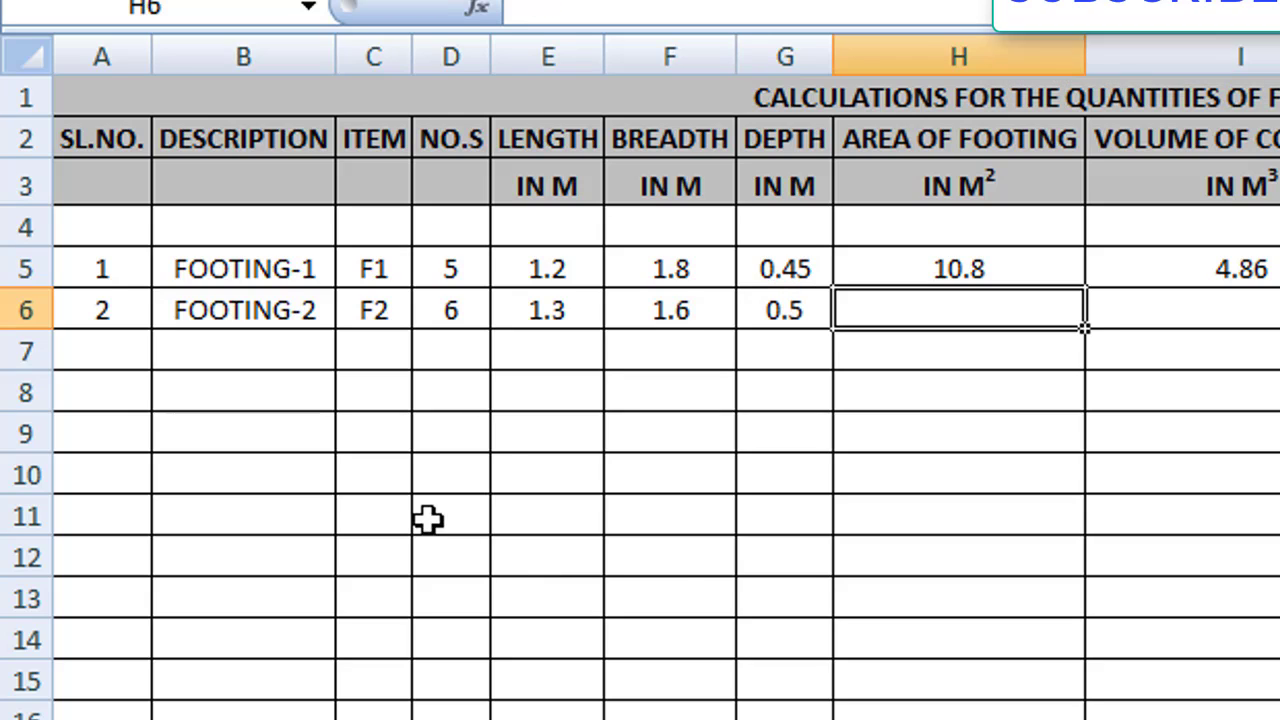
click(871, 637)
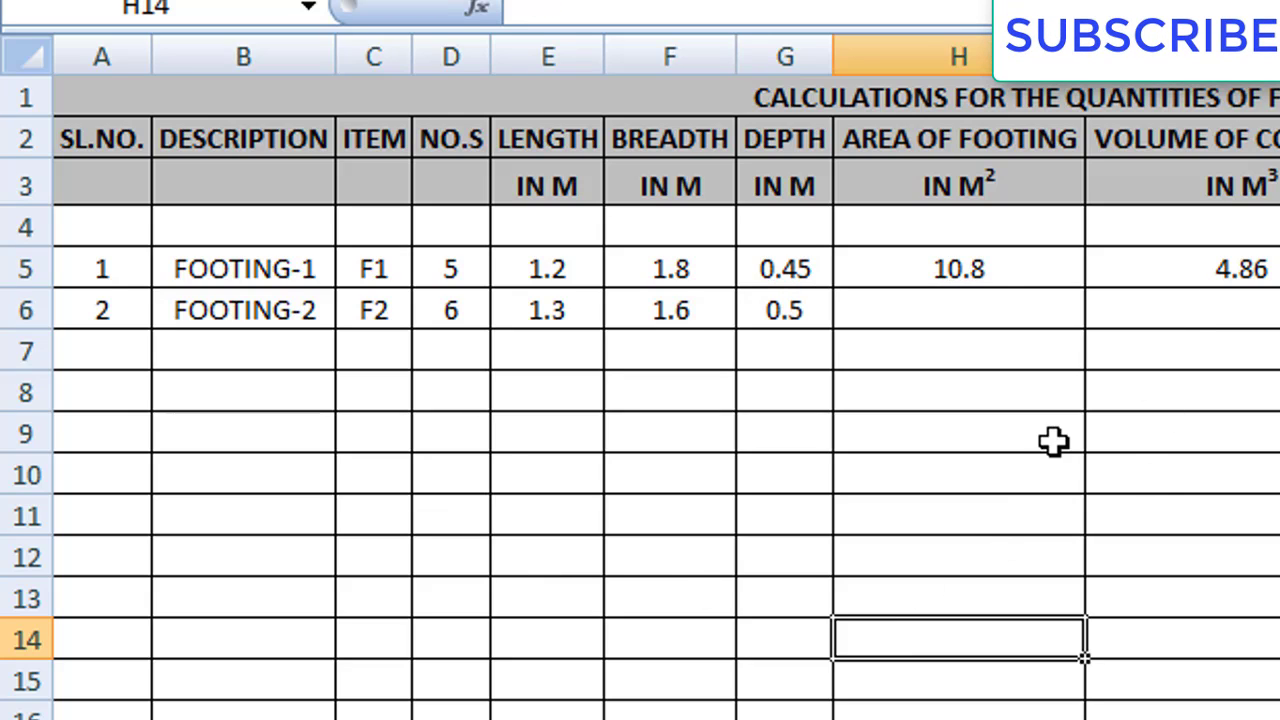
click(1006, 271)
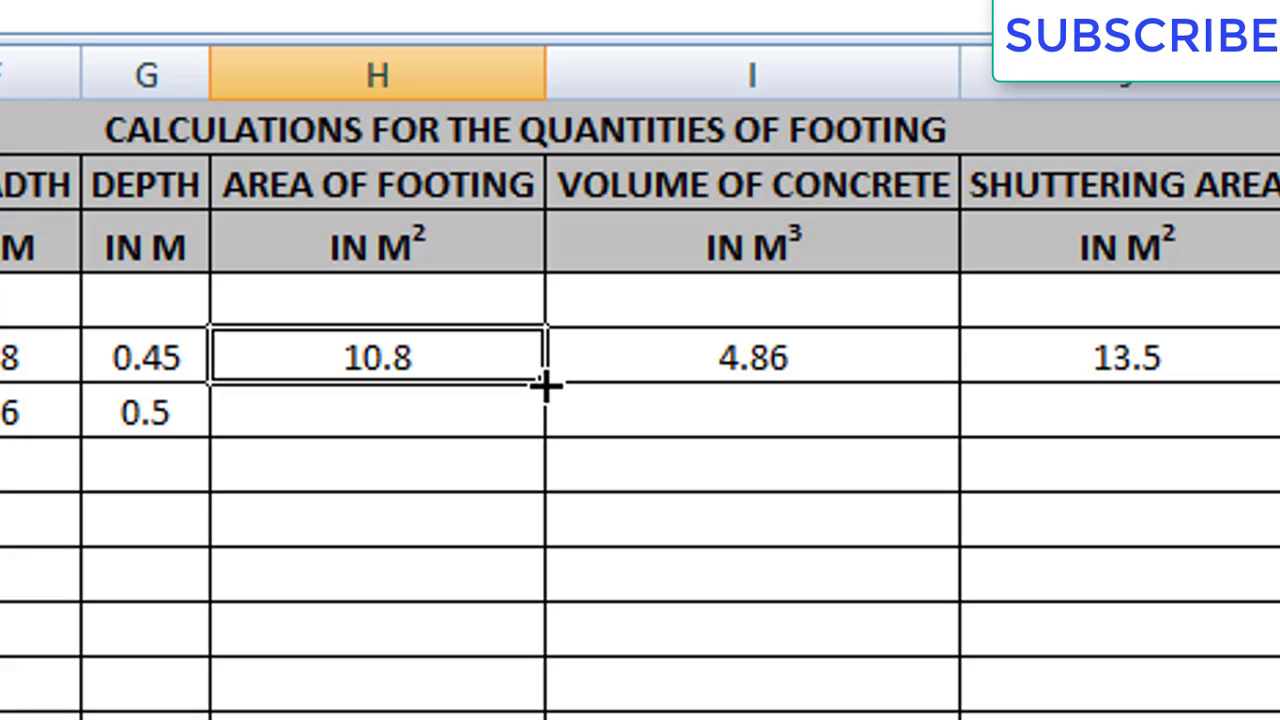
Fill the H5–K5 formulas down to row 6, giving F2 12.48, 6.24, 17.4 and 29.88
drag(543, 422, 540, 430)
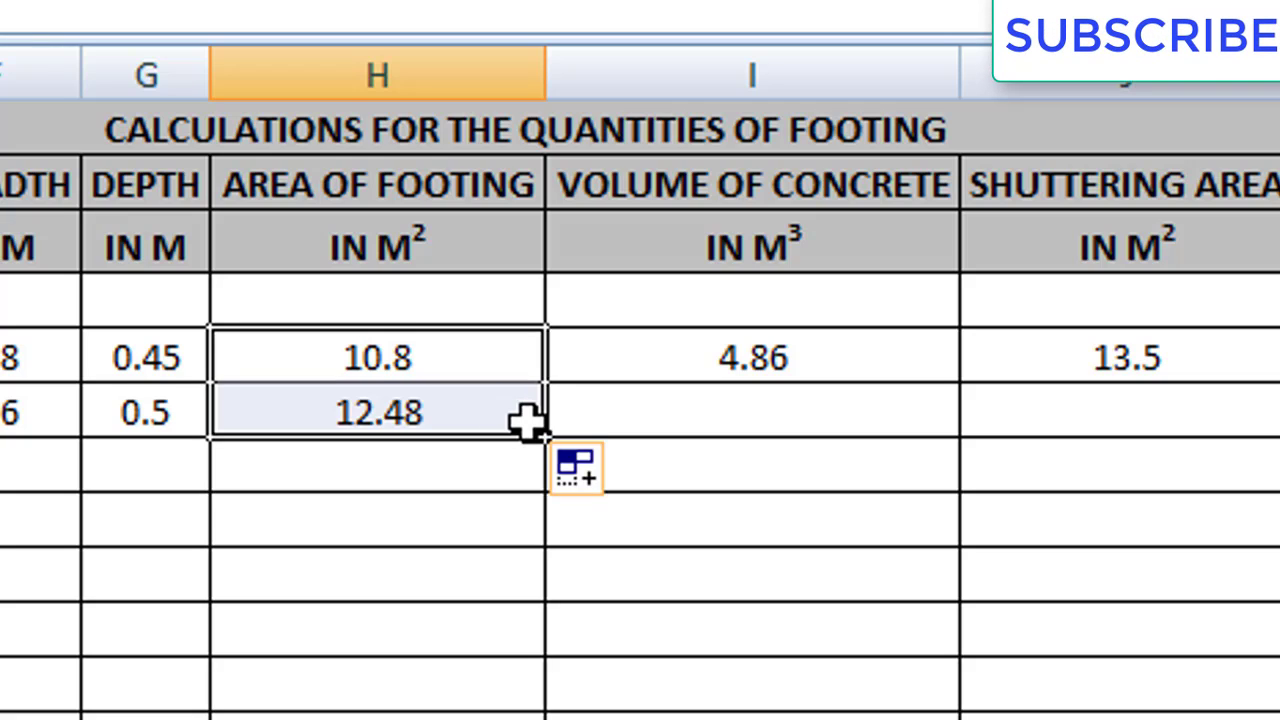
click(783, 372)
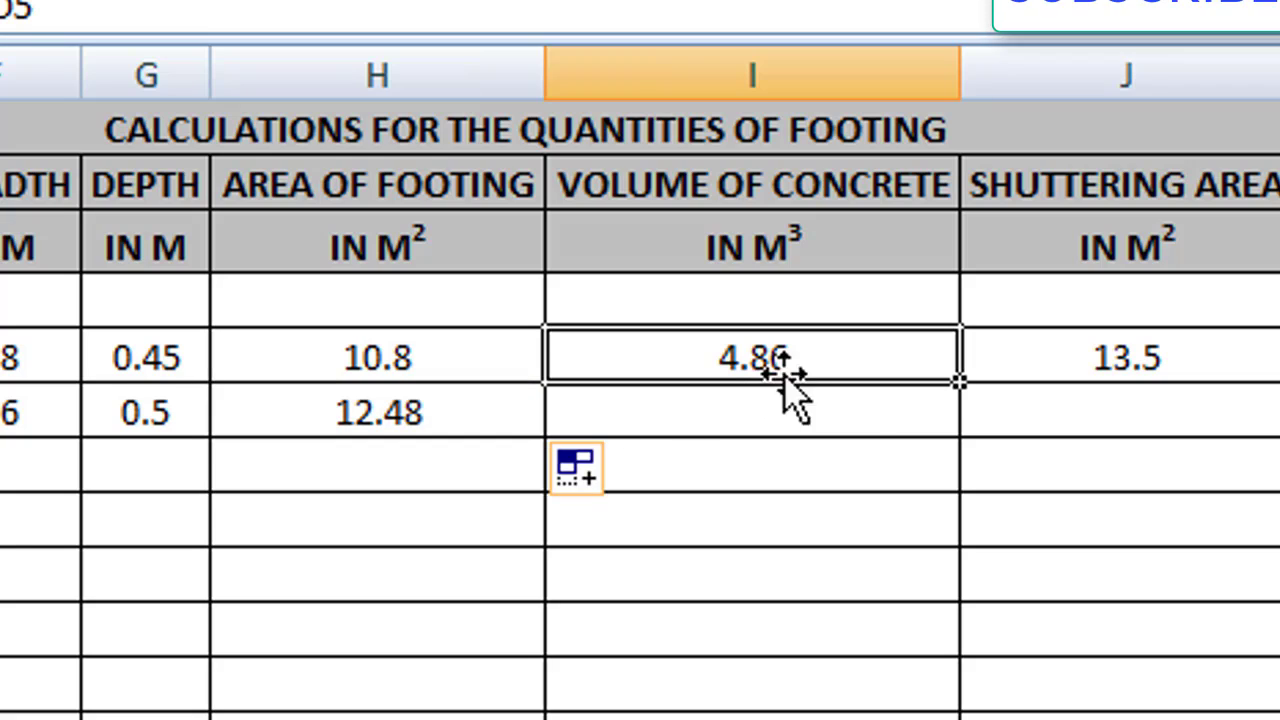
drag(955, 417, 955, 440)
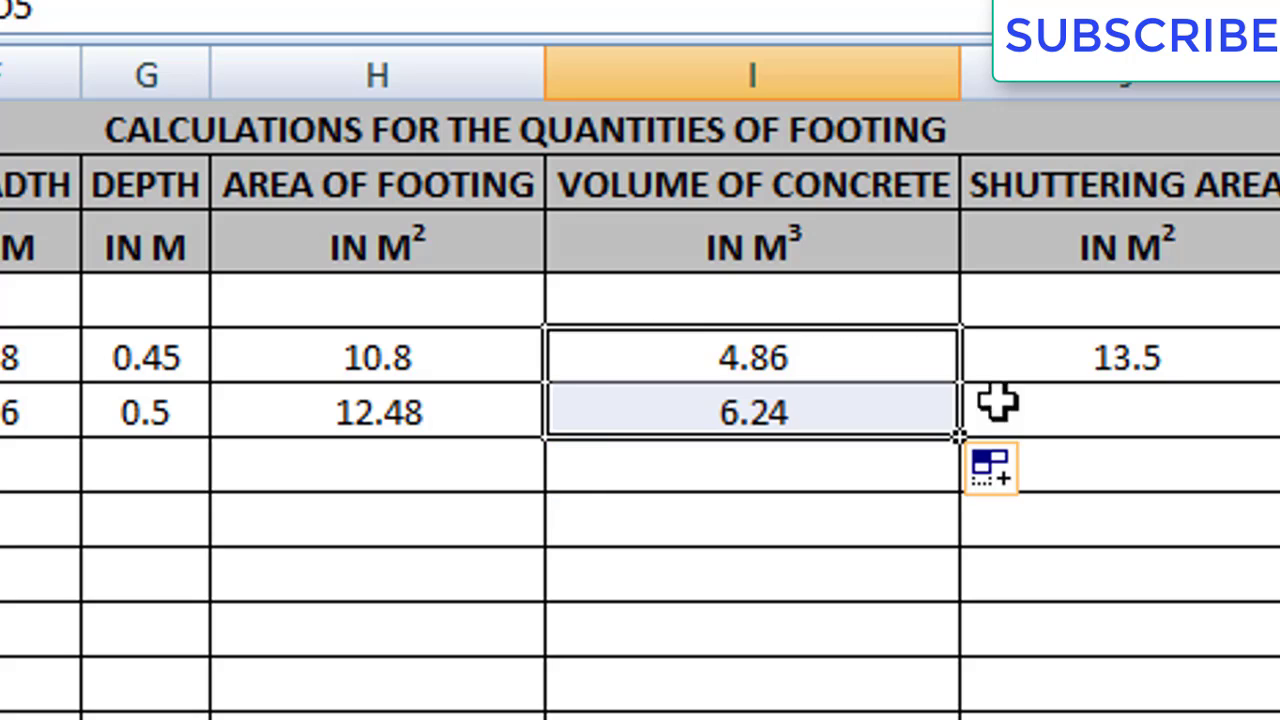
click(1180, 372)
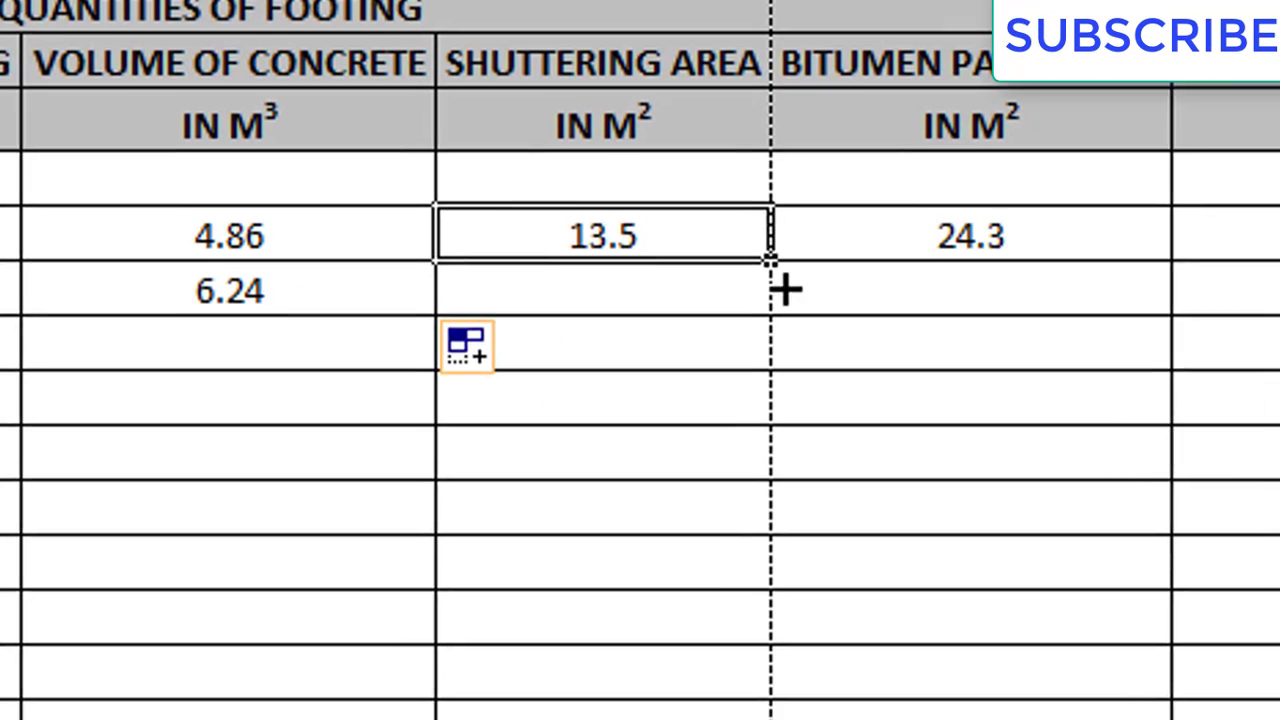
drag(772, 262, 800, 277)
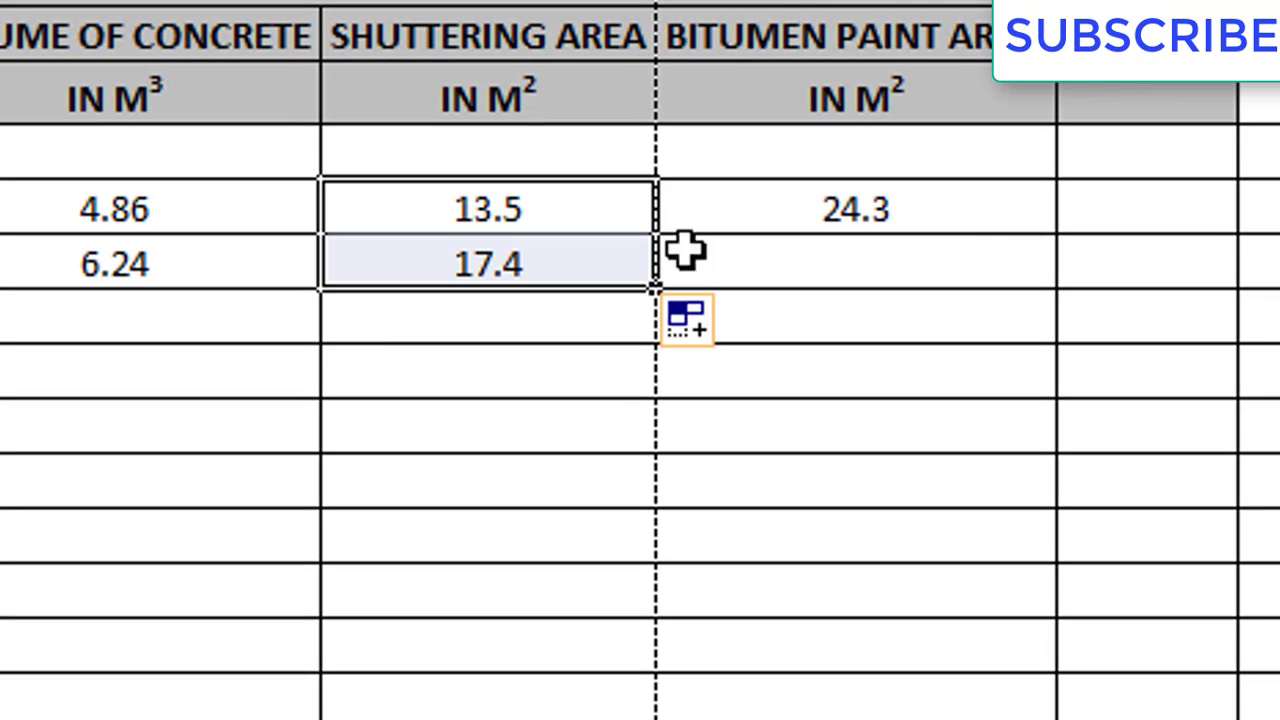
click(945, 215)
drag(1060, 231, 1058, 282)
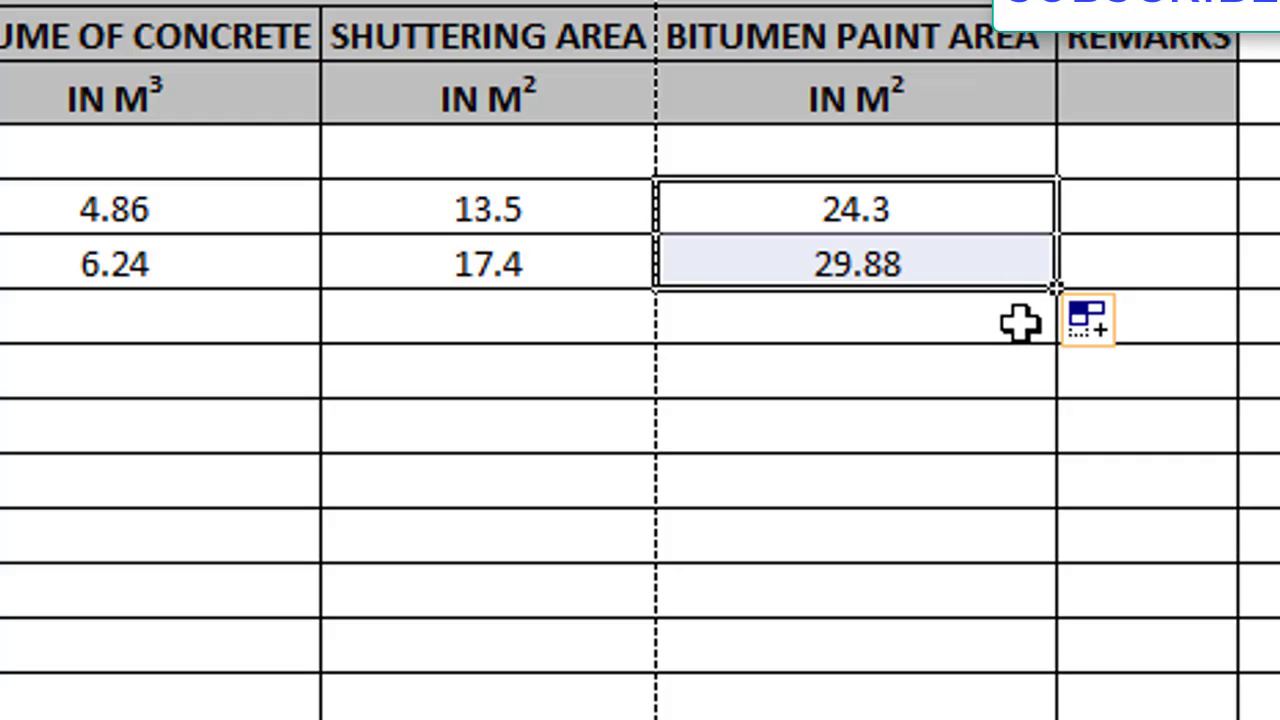